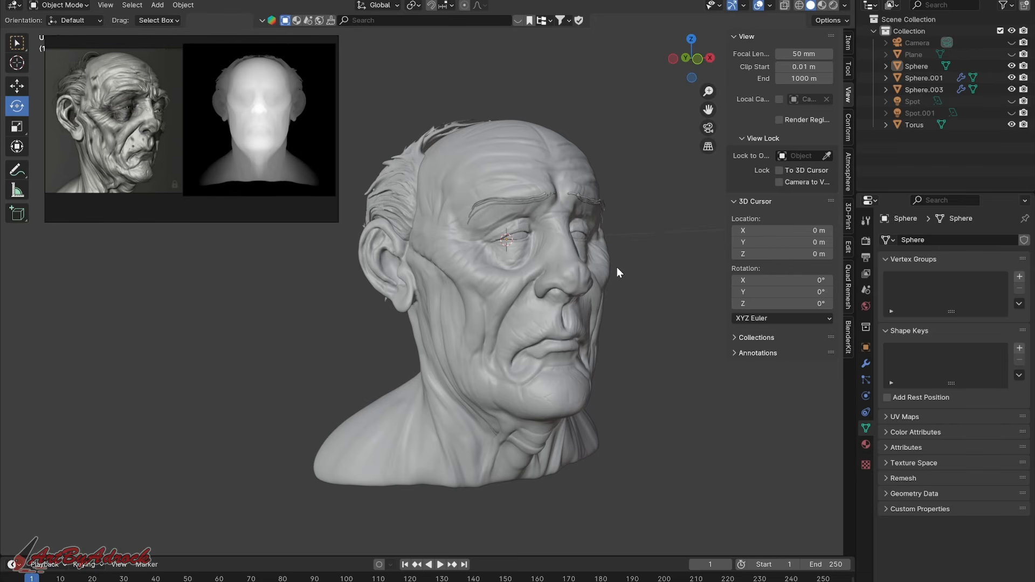
pyautogui.moveTo(619, 266); pyautogui.dragTo(616, 268, button='middle')
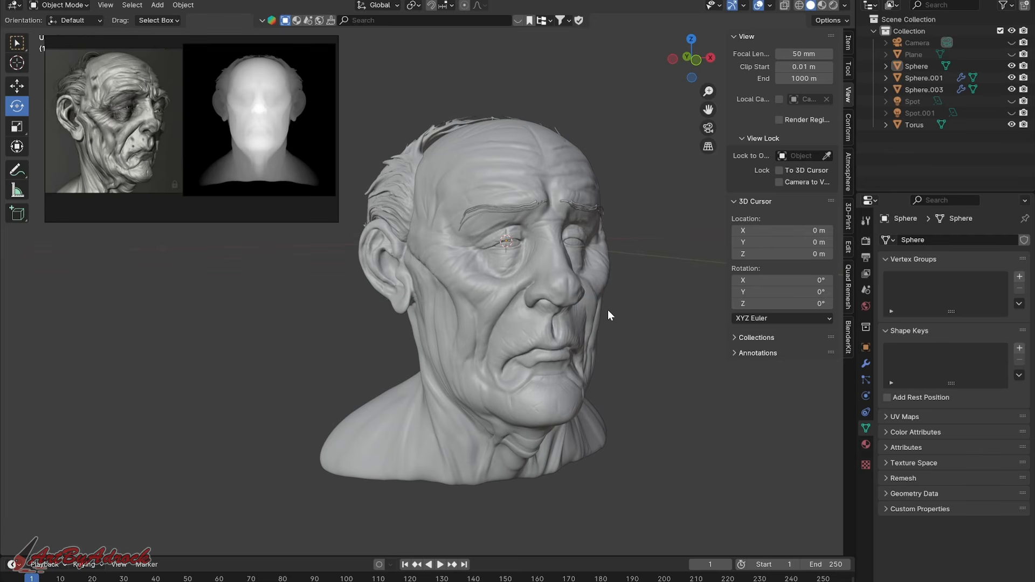
pyautogui.moveTo(606, 311)
pyautogui.mouseDown(button='middle')
pyautogui.moveTo(561, 312)
pyautogui.moveTo(623, 314)
pyautogui.mouseUp(button='middle')
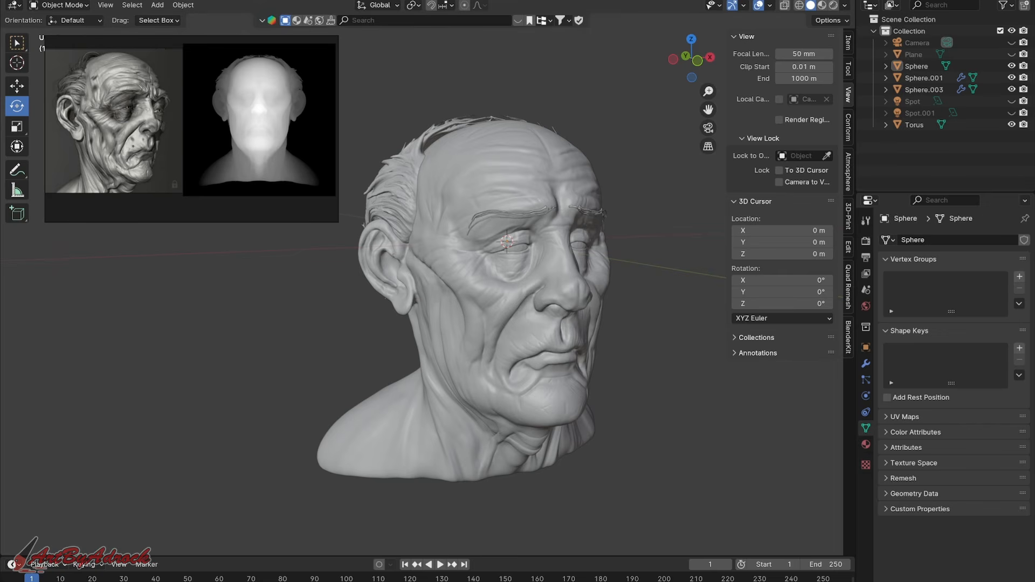
# Stamp the oldman.tif depth map onto the flat plane with the SculptDraw brush and inspect the raised head relief
pyautogui.click(490, 536)
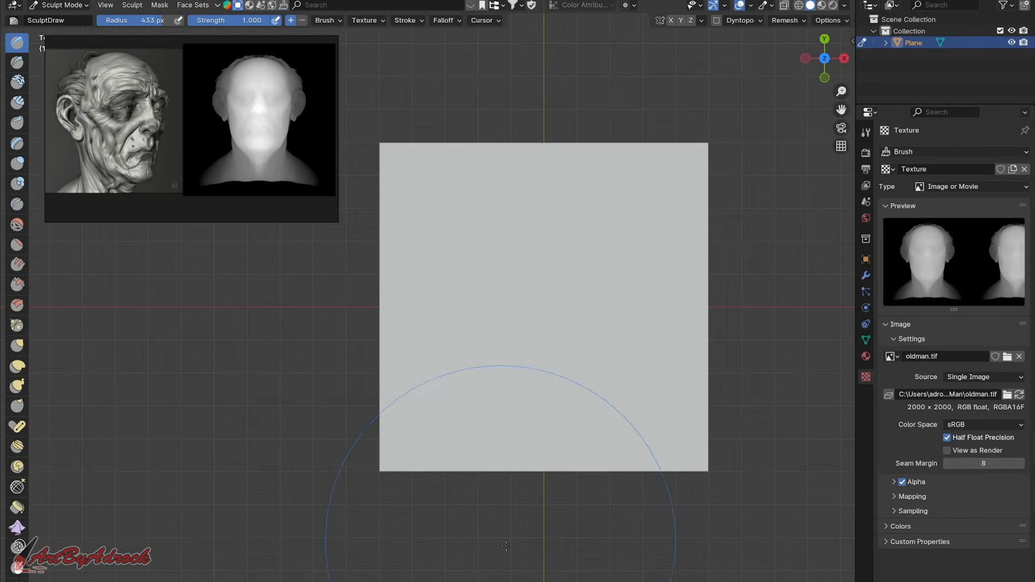
pyautogui.click(540, 300)
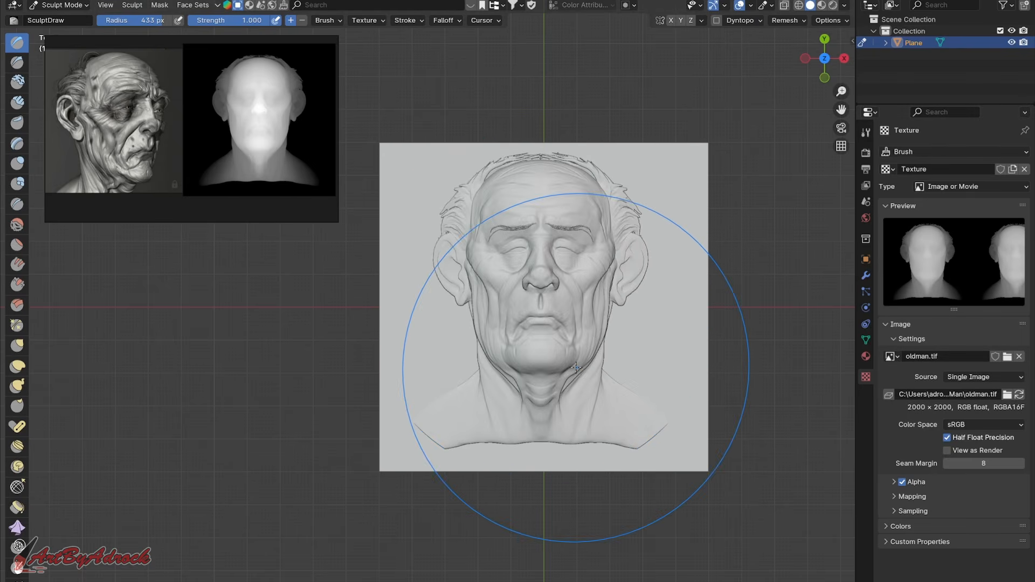
pyautogui.scroll(2, 574, 362)
pyautogui.moveTo(574, 362)
pyautogui.mouseDown(button='middle')
pyautogui.moveTo(579, 243)
pyautogui.moveTo(570, 405)
pyautogui.moveTo(573, 358)
pyautogui.moveTo(513, 248)
pyautogui.moveTo(500, 272)
pyautogui.mouseUp(button='middle')
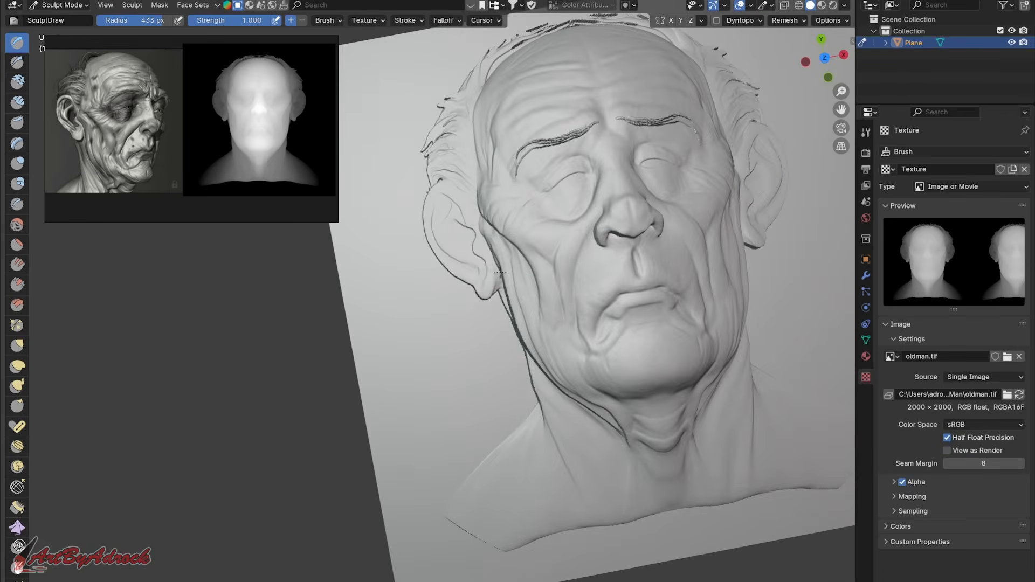
pyautogui.keyDown('shift'); pyautogui.moveTo(642, 270); pyautogui.dragTo(606, 317, button='middle'); pyautogui.keyUp('shift')
pyautogui.scroll(-2, 611, 300)
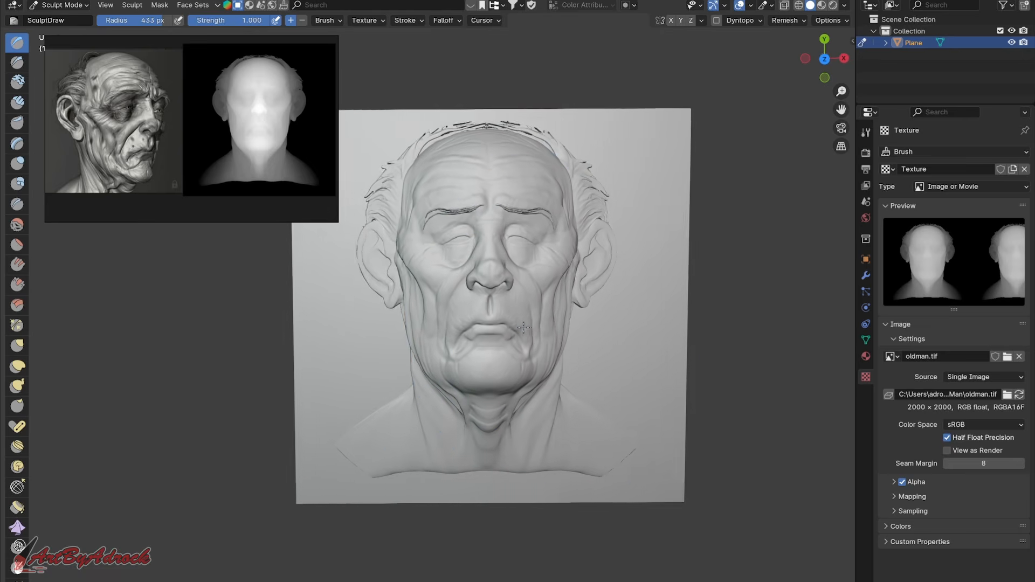
pyautogui.keyDown('shift'); pyautogui.moveTo(459, 329); pyautogui.dragTo(569, 352, button='middle'); pyautogui.keyUp('shift')
pyautogui.scroll(3, 562, 308)
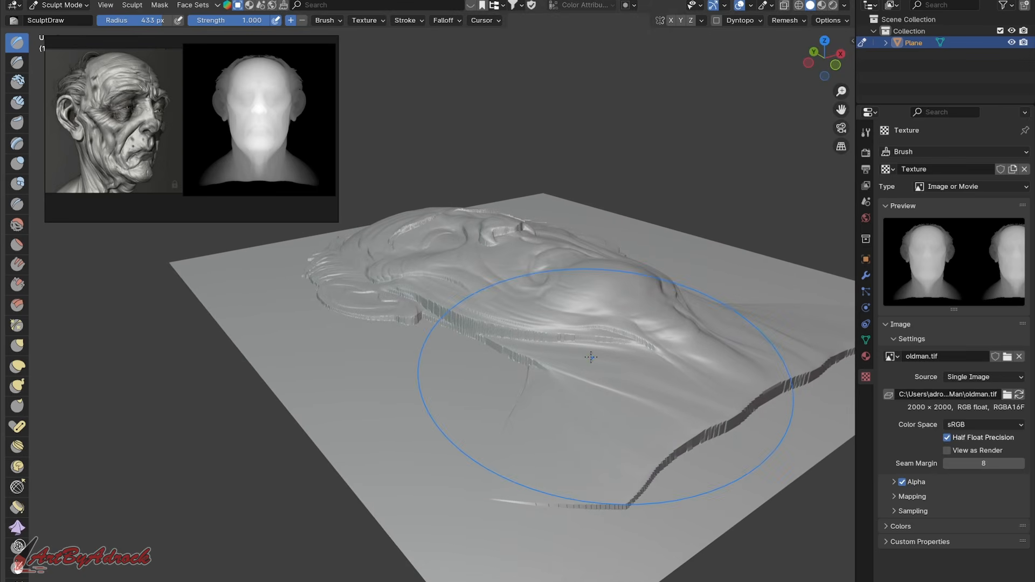
# Bend the relief plane with the Grab brush, pulling the shoulder end down and the forehead end up
pyautogui.press('g')
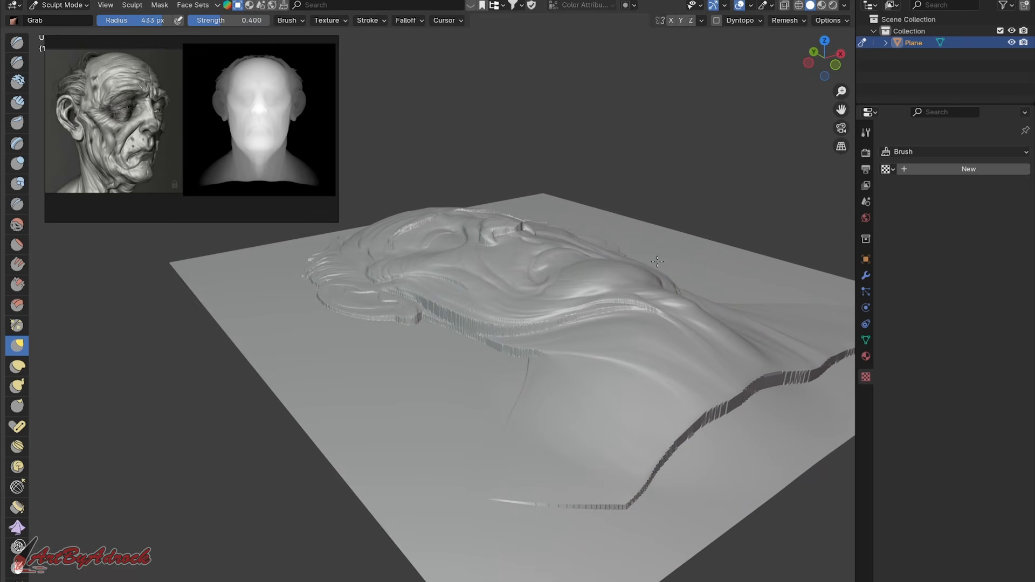
pyautogui.scroll(-5, 658, 281)
pyautogui.moveTo(612, 335); pyautogui.dragTo(569, 336, button='middle')
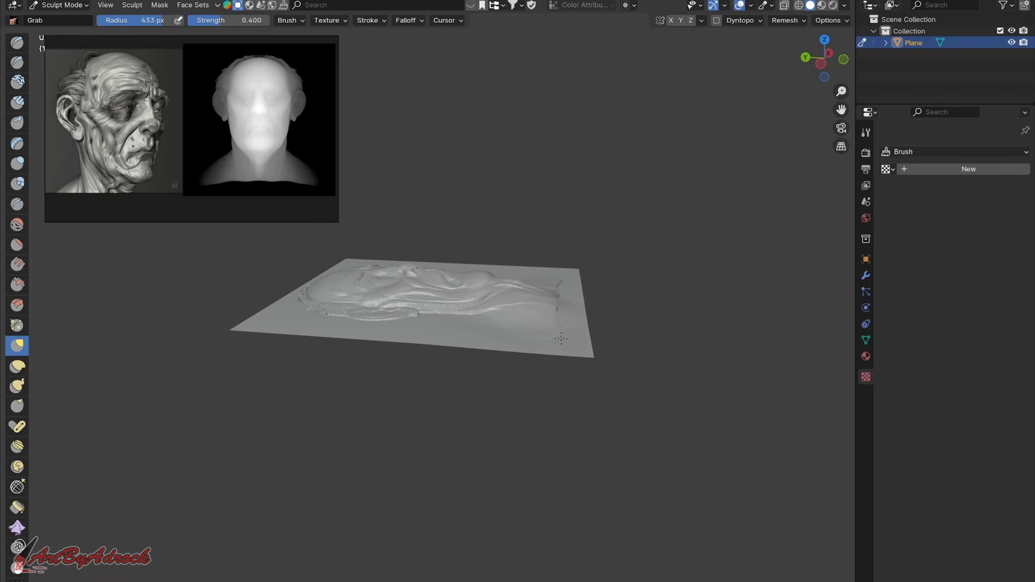
pyautogui.moveTo(561, 339); pyautogui.dragTo(561, 365)
pyautogui.moveTo(318, 313); pyautogui.dragTo(316, 253)
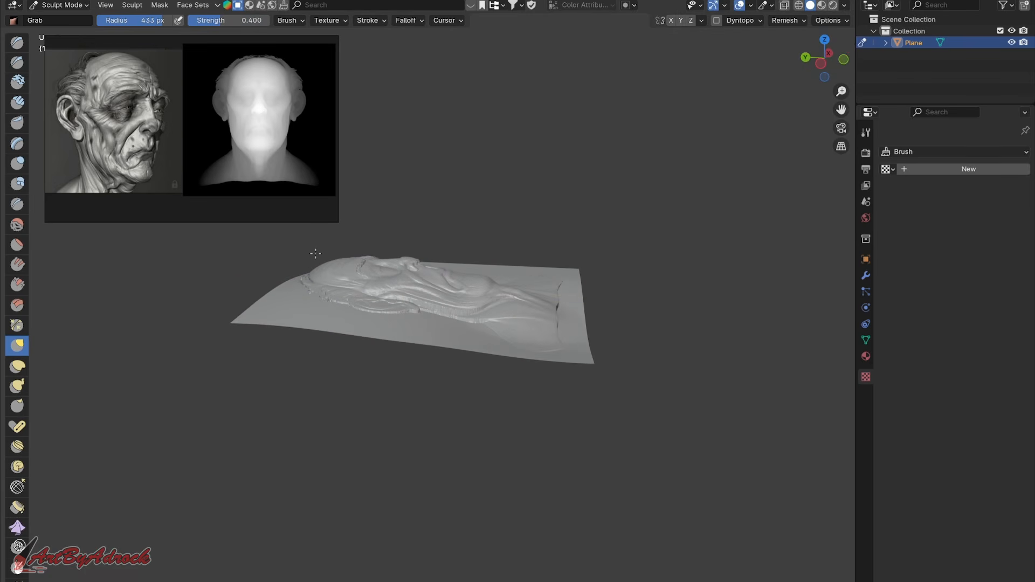
pyautogui.moveTo(315, 340)
pyautogui.mouseDown(button='middle')
pyautogui.moveTo(553, 349)
pyautogui.moveTo(524, 417)
pyautogui.moveTo(558, 332)
pyautogui.mouseUp(button='middle')
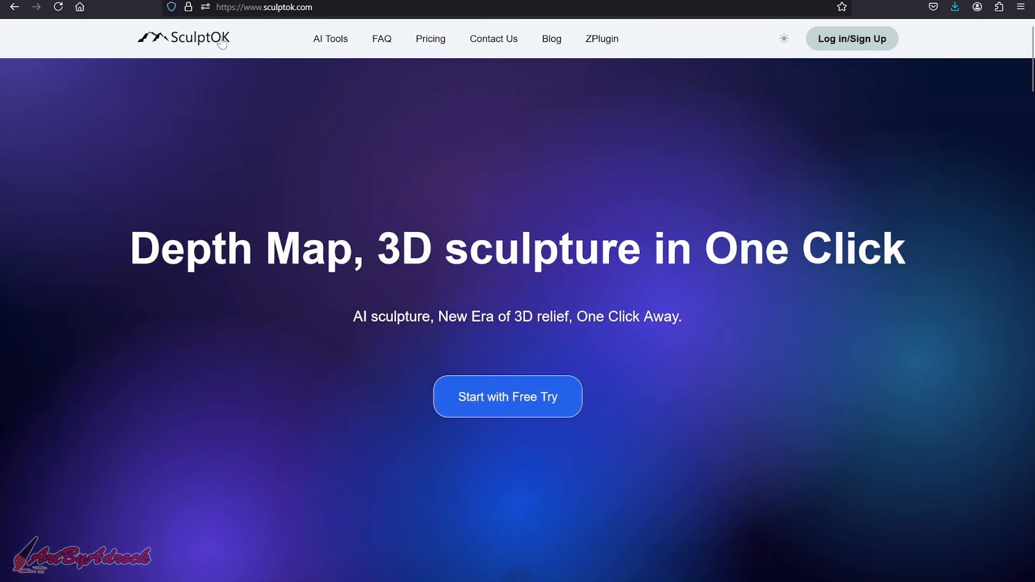
# Switch to the SculptOK website and examine the color image, portrait and line art depth map comparisons
pyautogui.scroll(-10, 481, 257)
pyautogui.scroll(-12, 481, 258)
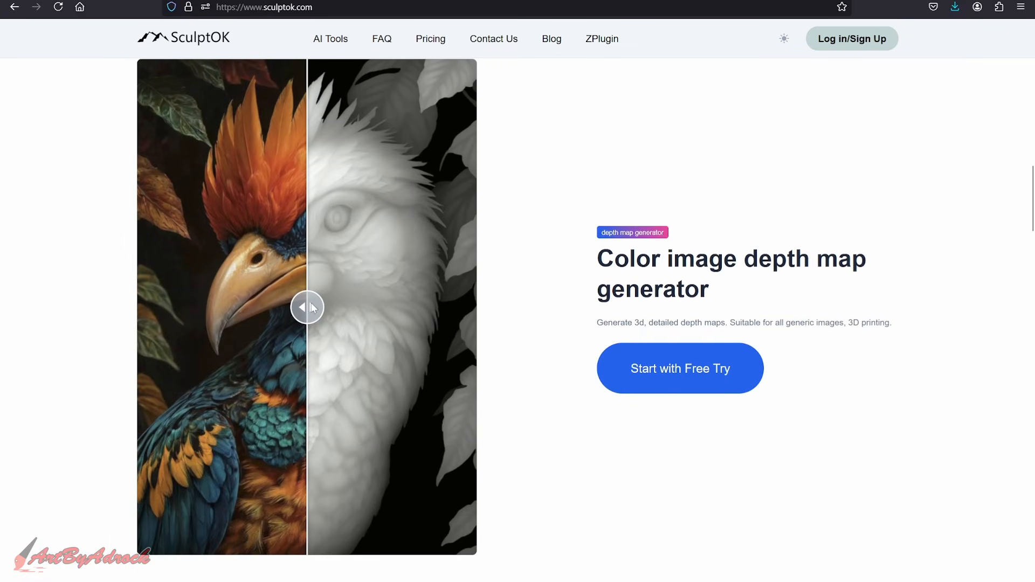
pyautogui.moveTo(312, 308); pyautogui.dragTo(452, 313)
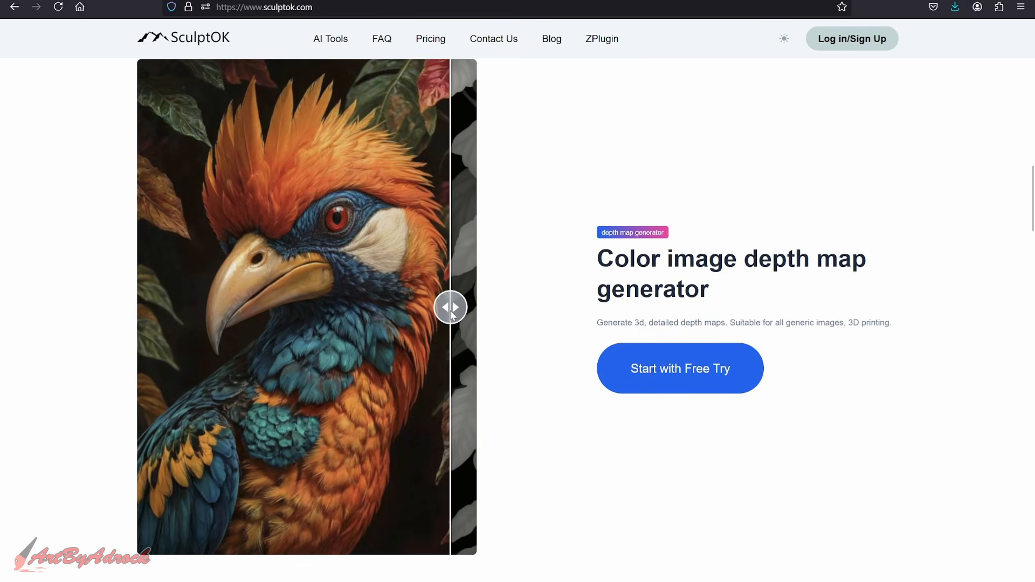
pyautogui.scroll(-10, 526, 331)
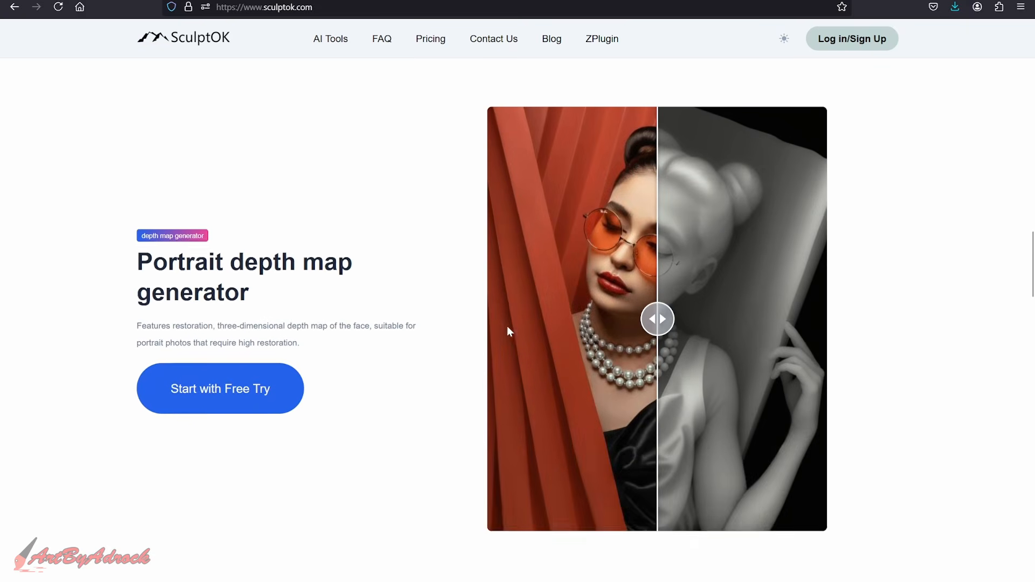
pyautogui.moveTo(663, 314)
pyautogui.mouseDown()
pyautogui.moveTo(501, 315)
pyautogui.moveTo(730, 315)
pyautogui.moveTo(604, 319)
pyautogui.moveTo(657, 319)
pyautogui.mouseUp()
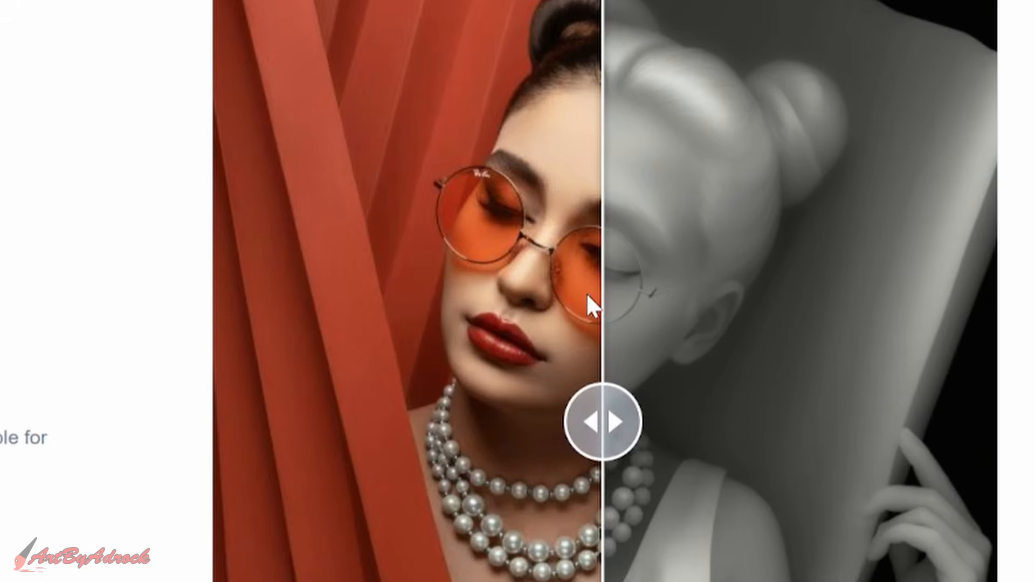
pyautogui.moveTo(612, 419)
pyautogui.mouseDown()
pyautogui.moveTo(601, 423)
pyautogui.moveTo(626, 423)
pyautogui.moveTo(580, 424)
pyautogui.moveTo(678, 424)
pyautogui.moveTo(584, 424)
pyautogui.moveTo(607, 423)
pyautogui.mouseUp()
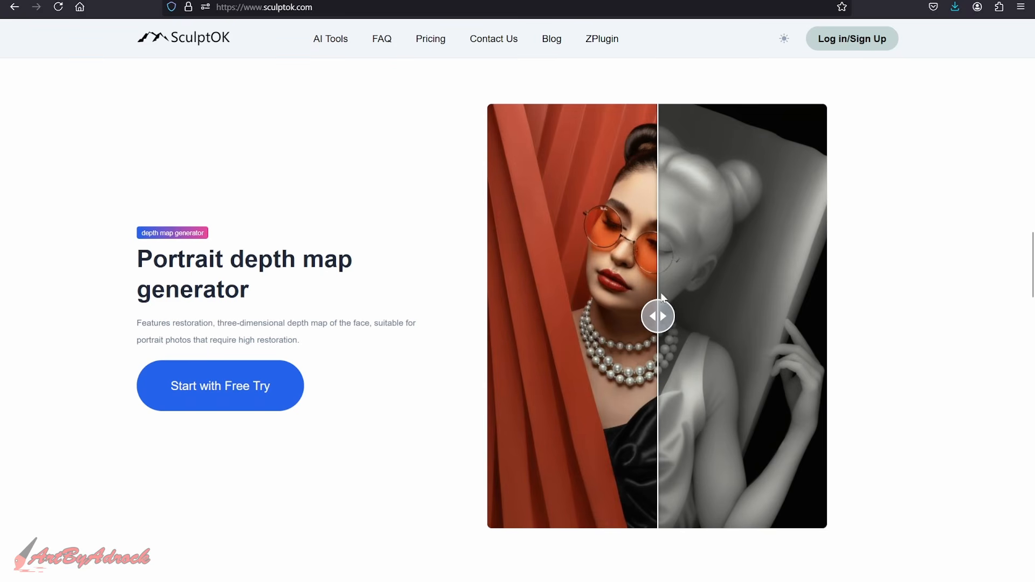
pyautogui.moveTo(661, 312); pyautogui.dragTo(521, 314)
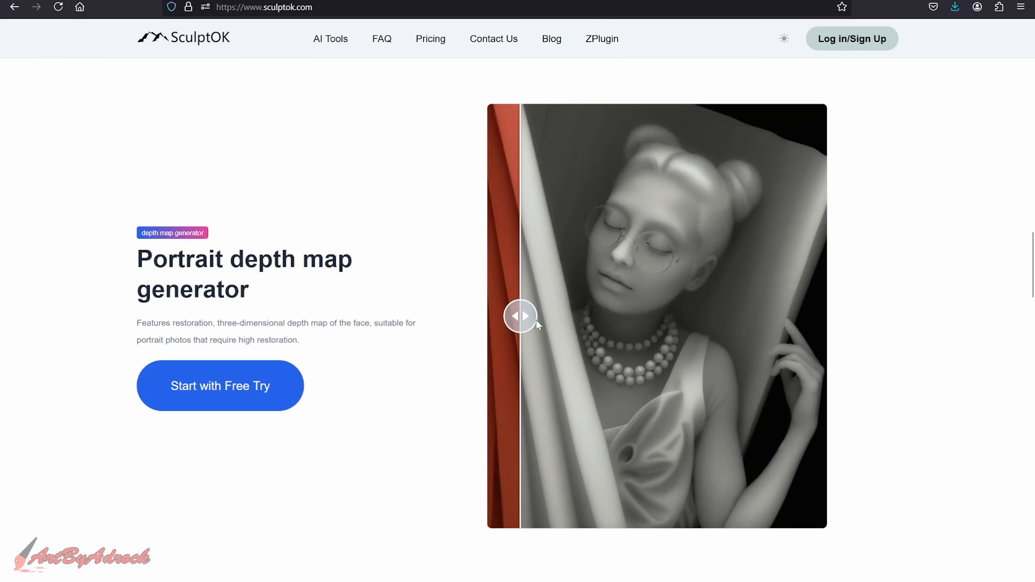
pyautogui.moveTo(536, 319); pyautogui.dragTo(609, 319)
pyautogui.scroll(-8, 348, 373)
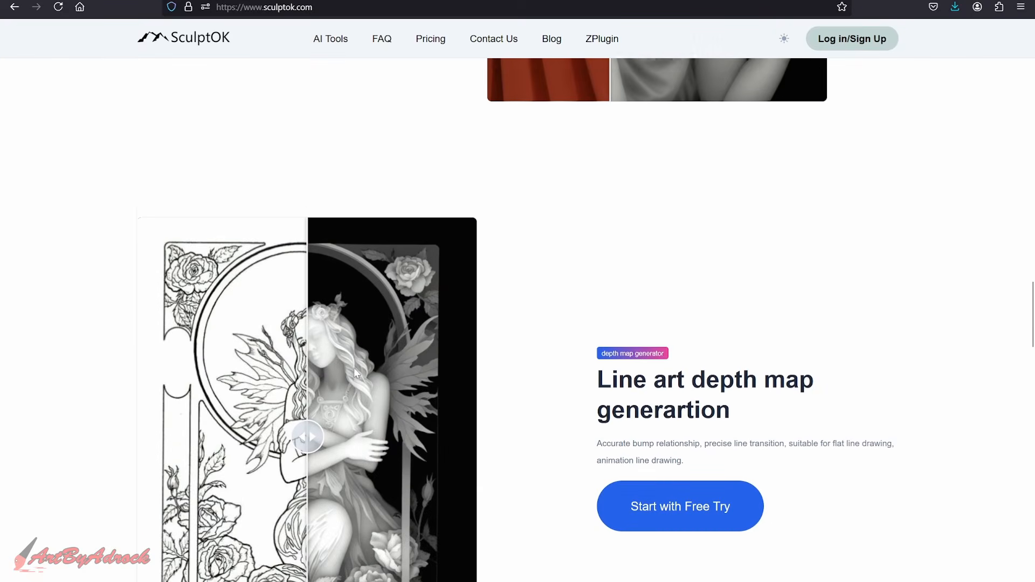
pyautogui.scroll(-3, 516, 384)
pyautogui.moveTo(305, 233); pyautogui.dragTo(143, 245)
pyautogui.scroll(20, 473, 335)
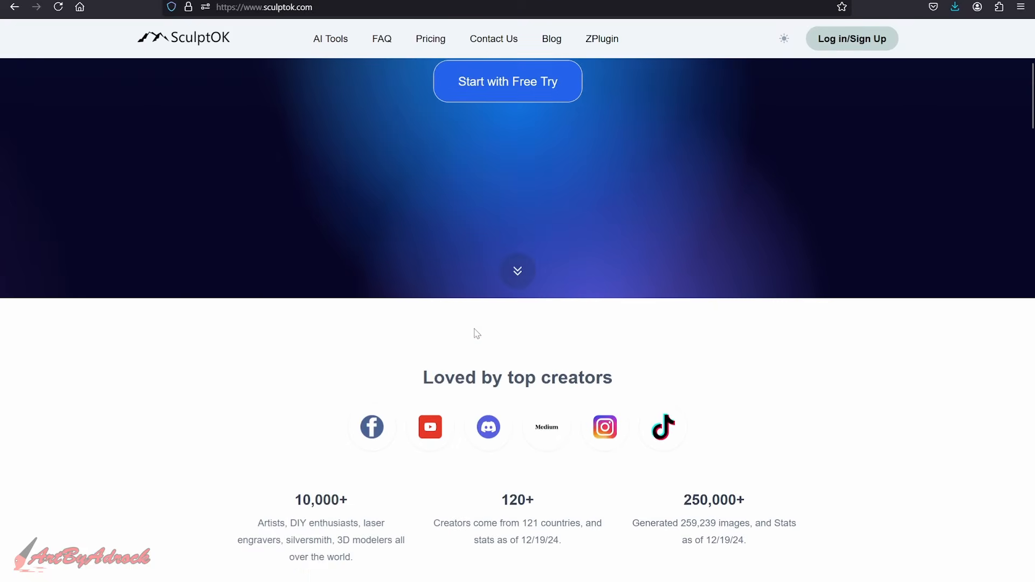
# Open the SculptOK login and review the Depth Map Generation options for the pharaoh medallion image
pyautogui.click(833, 41)
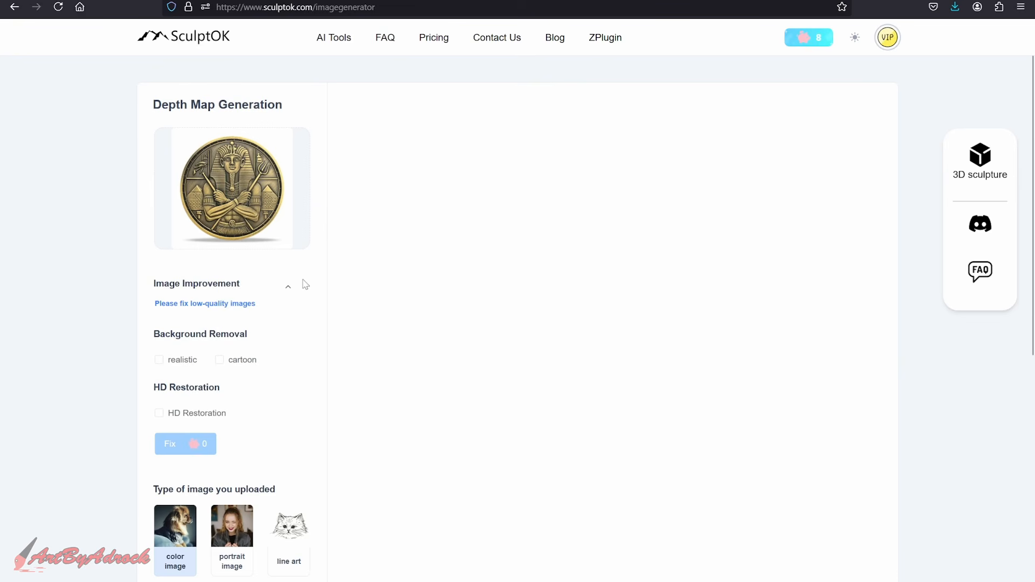
pyautogui.scroll(-2, 305, 284)
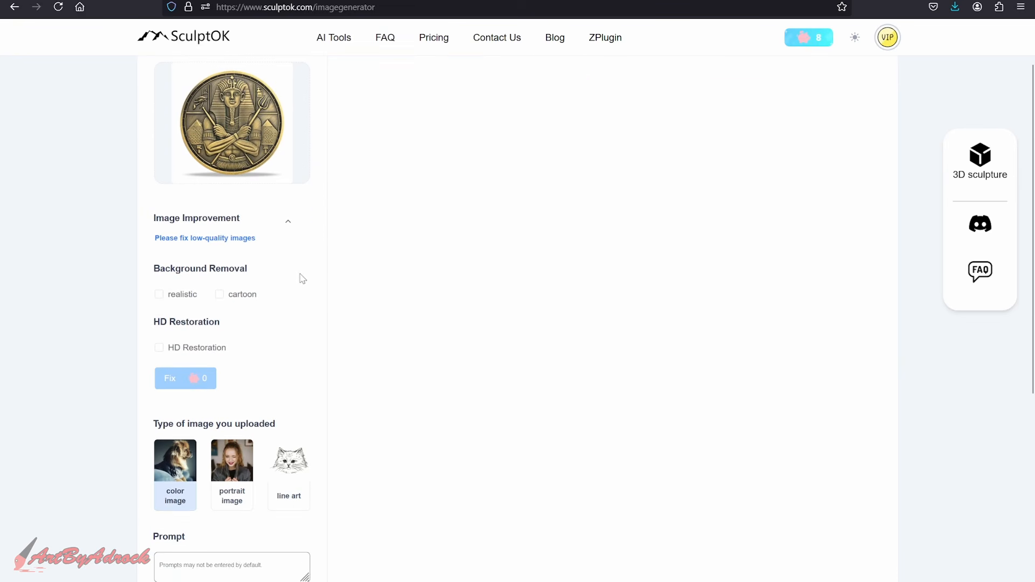
pyautogui.scroll(-4, 301, 280)
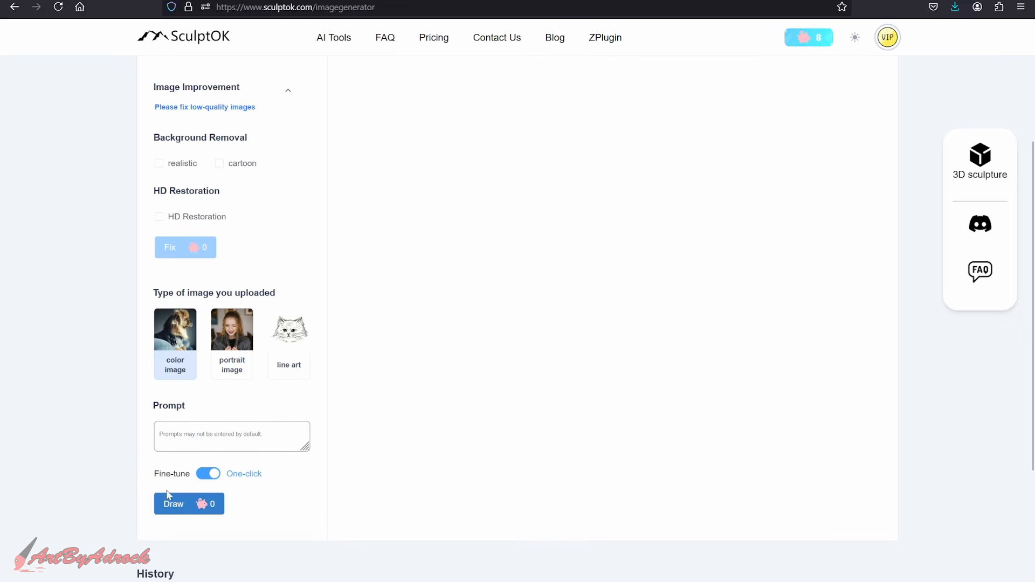
# Generate depth maps of the pharaoh medallion with the color image type in One-click mode
pyautogui.click(238, 369)
pyautogui.click(292, 370)
pyautogui.click(158, 319)
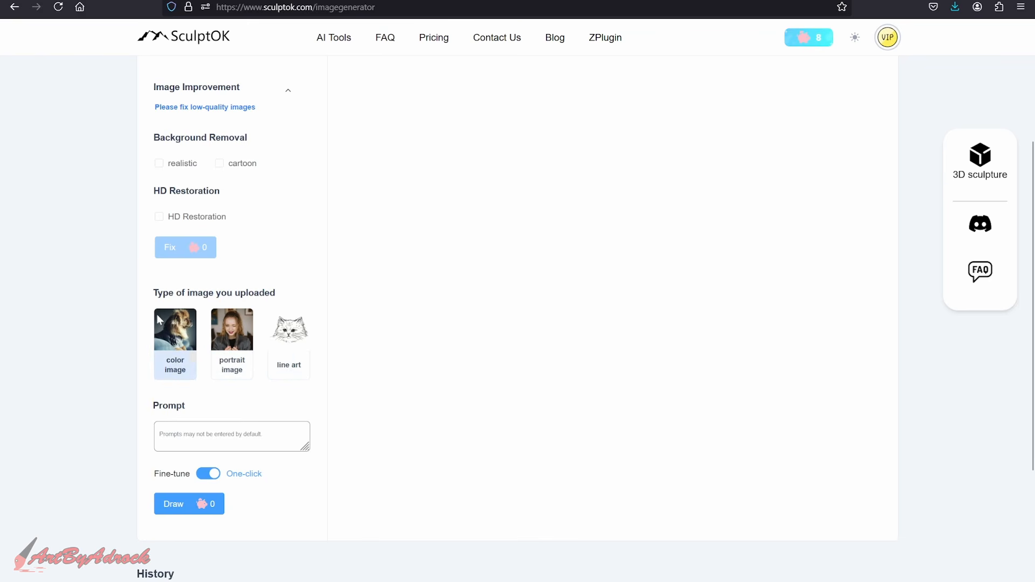
pyautogui.scroll(3, 97, 289)
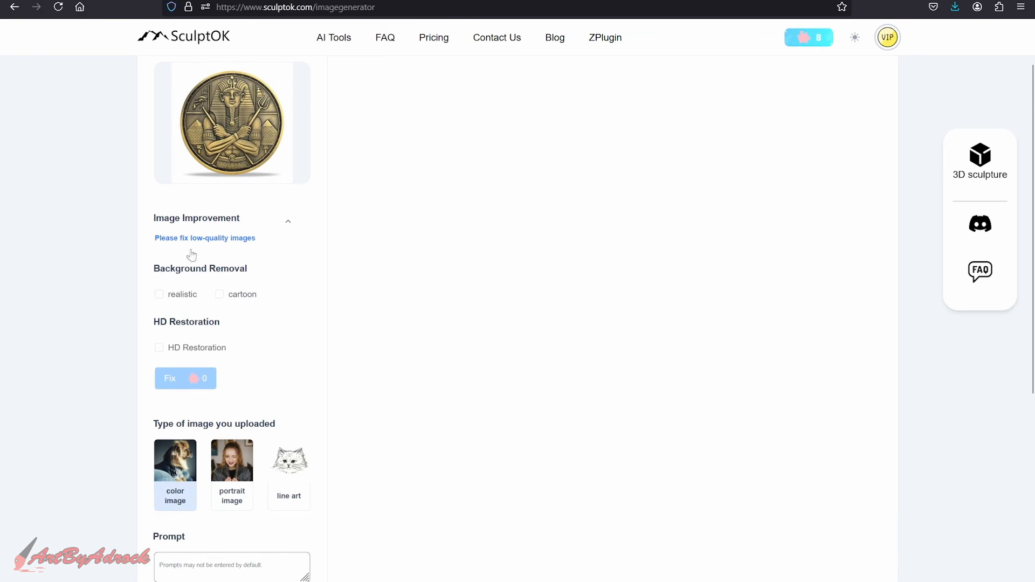
pyautogui.scroll(-3, 266, 326)
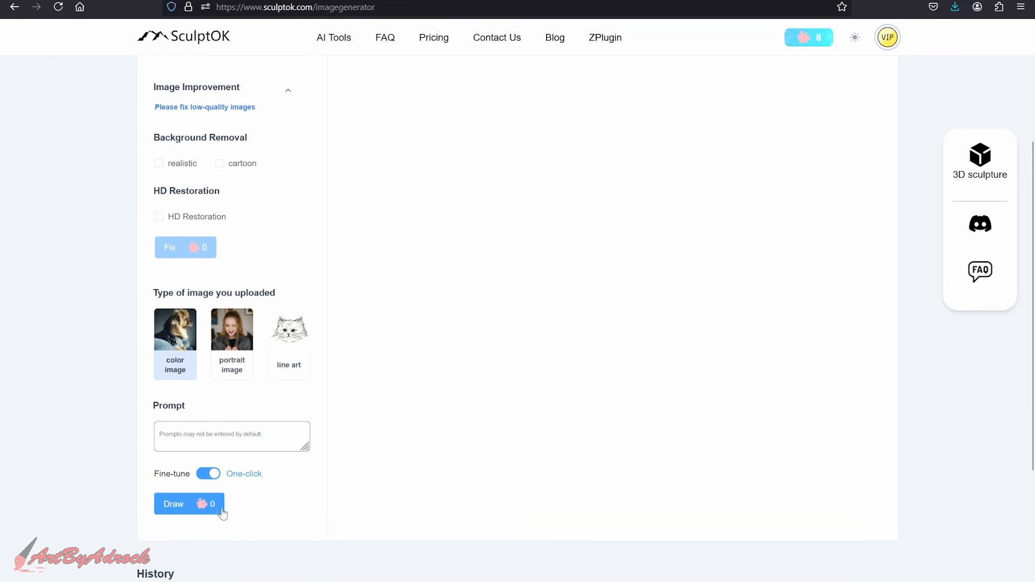
pyautogui.click(179, 509)
pyautogui.scroll(5, 342, 261)
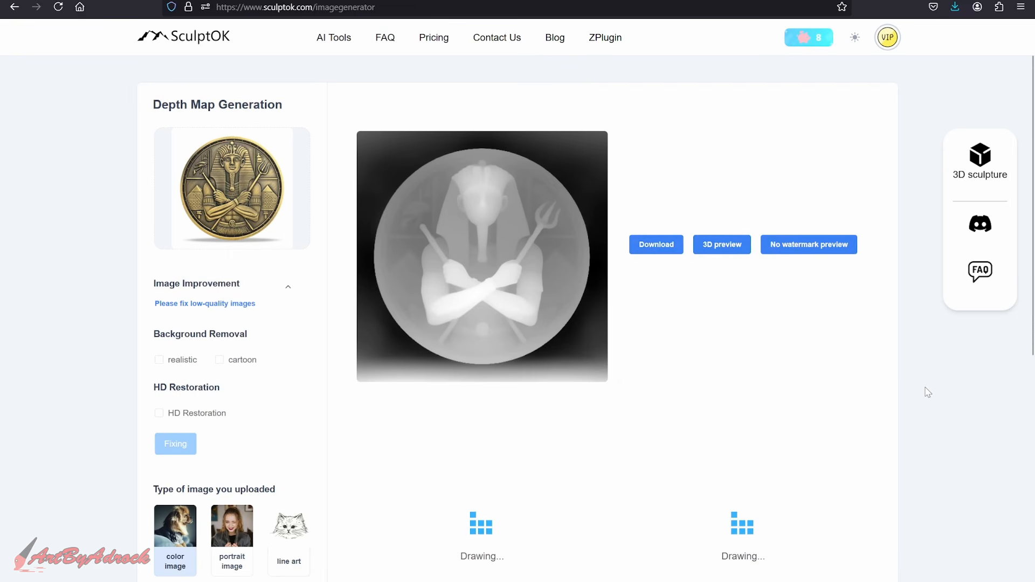
# Enlarge the first generated depth map to inspect its level of detail and close the enlarged view
pyautogui.scroll(-1, 912, 380)
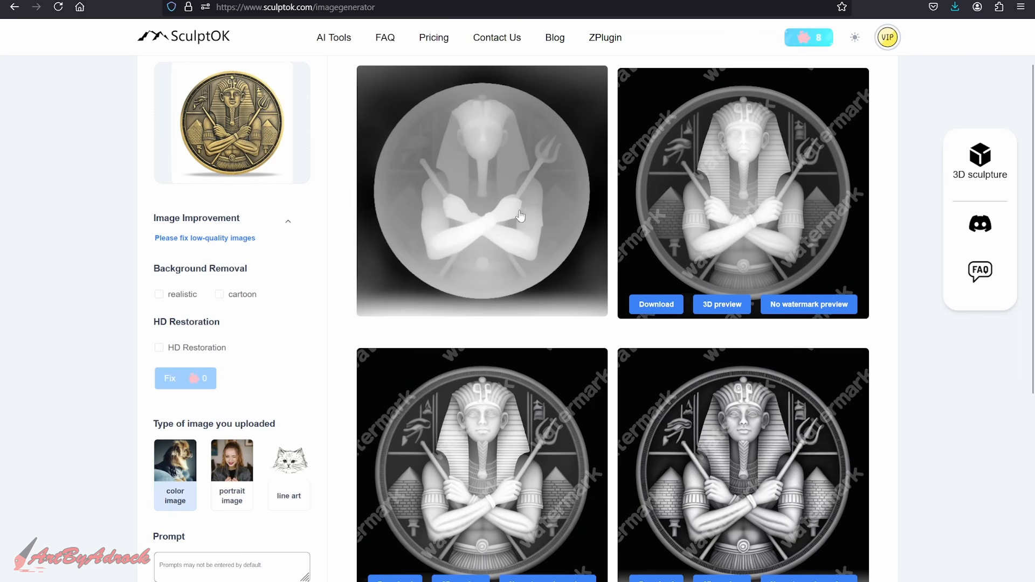
pyautogui.click(493, 213)
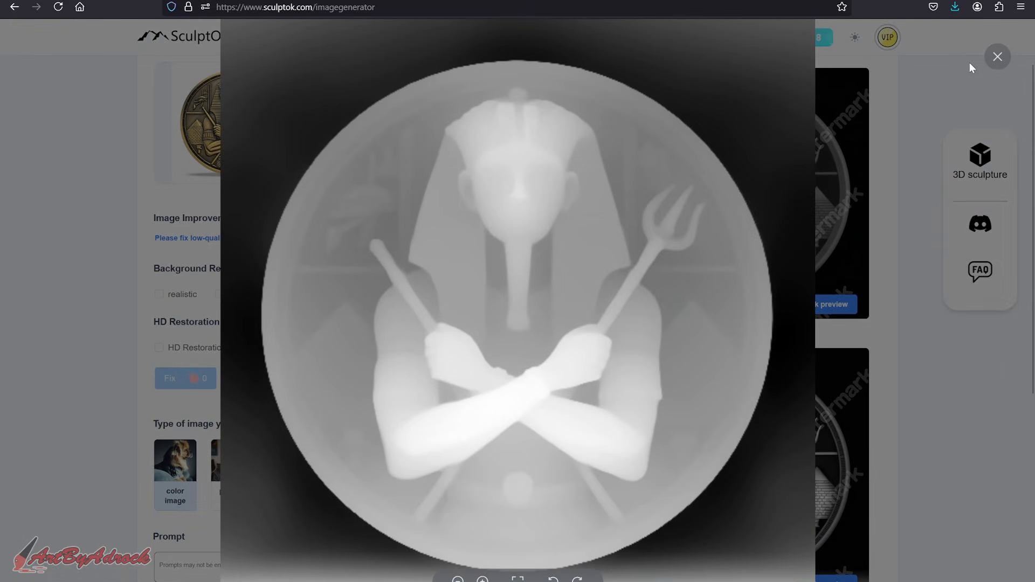
pyautogui.click(998, 56)
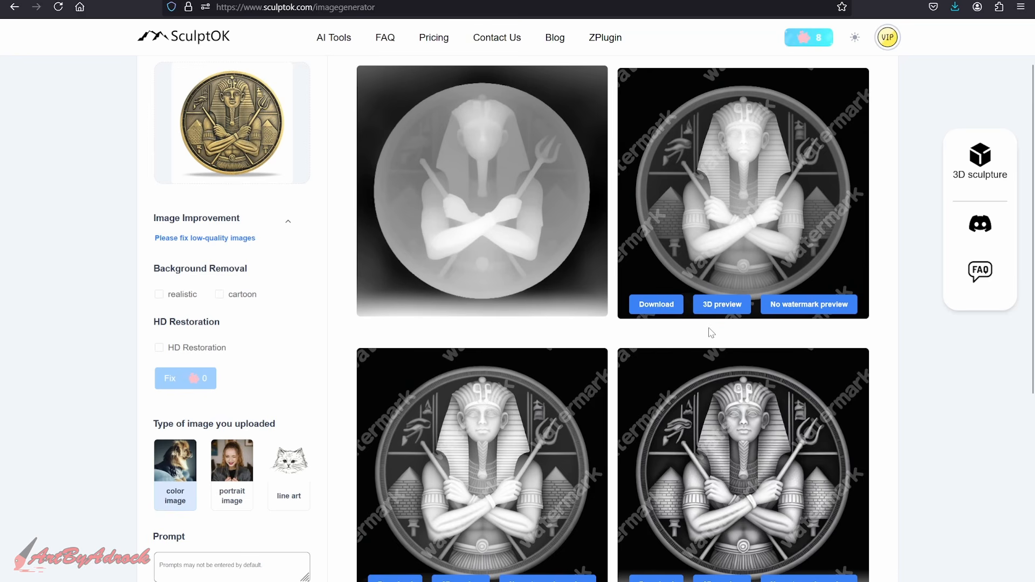
# Open the 3D preview of the second generated depth map and examine the pharaoh relief up close
pyautogui.click(715, 305)
pyautogui.scroll(15, 555, 352)
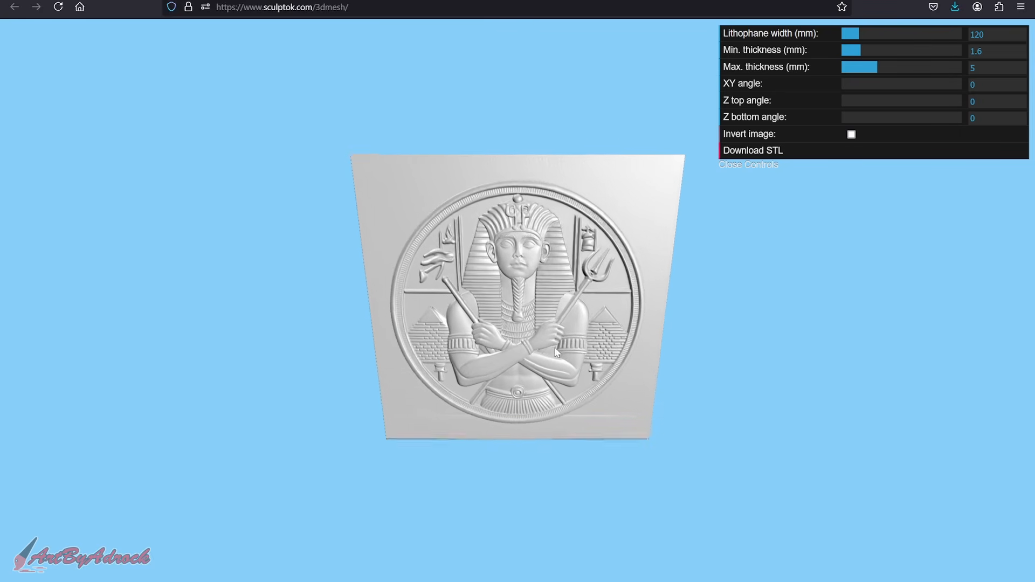
pyautogui.moveTo(480, 418); pyautogui.dragTo(493, 385)
pyautogui.scroll(3, 417, 335)
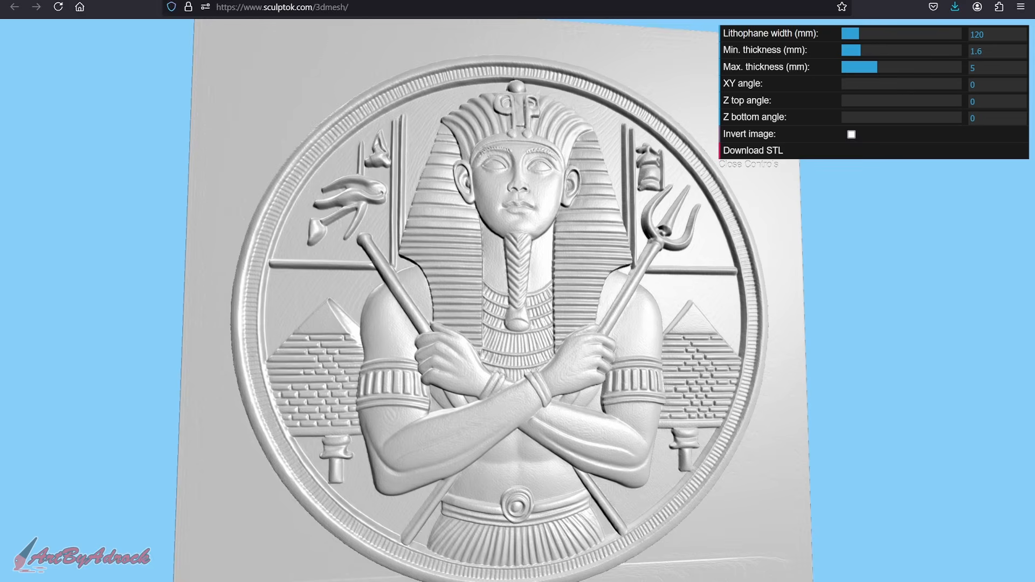
# Compare the surface detail of the pharaoh relief across the 3D previews of the generated depth maps
pyautogui.hotkey('ctrl', 'w')
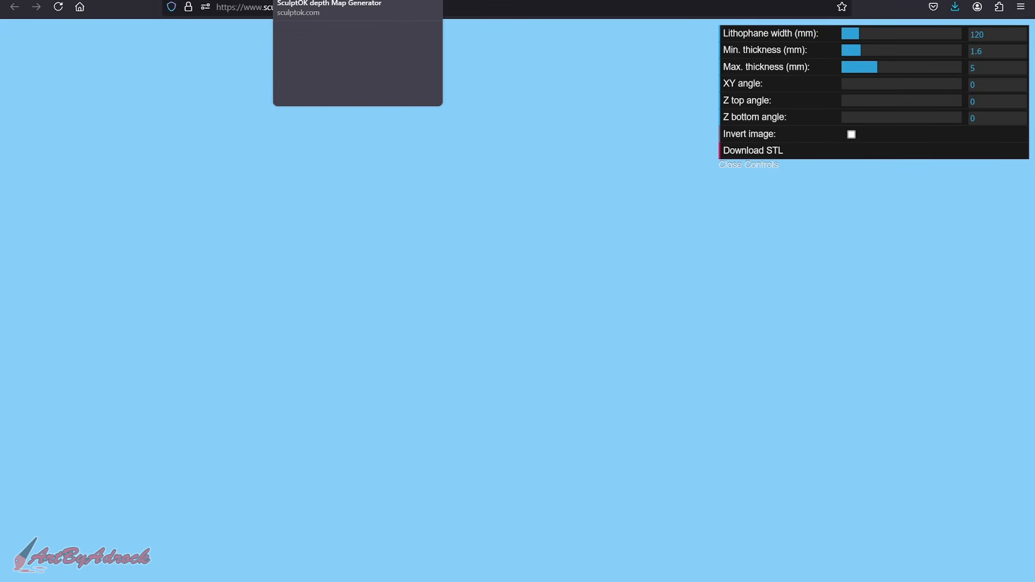
pyautogui.scroll(5, 541, 339)
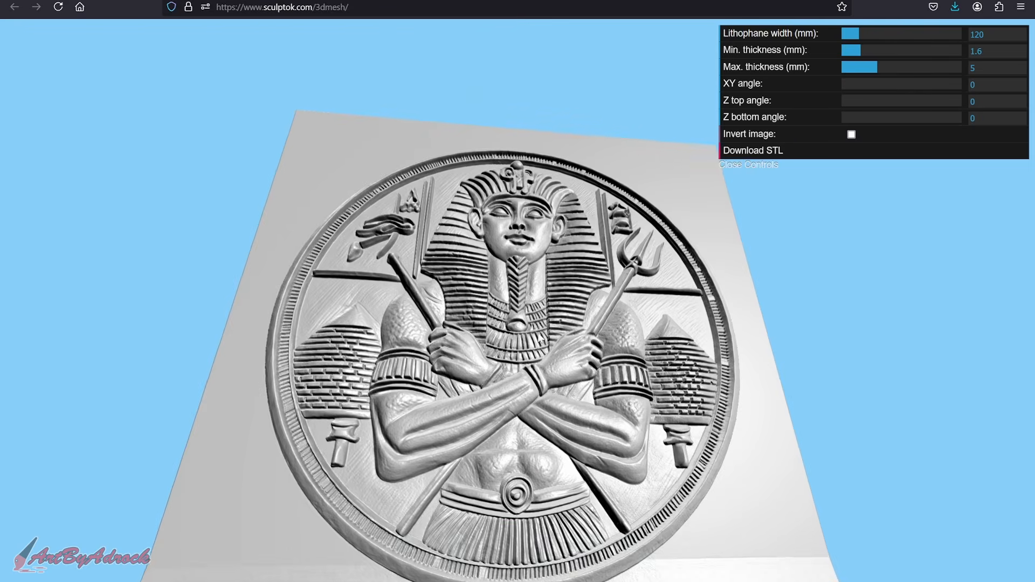
pyautogui.scroll(3, 540, 337)
pyautogui.moveTo(540, 337); pyautogui.dragTo(440, 394)
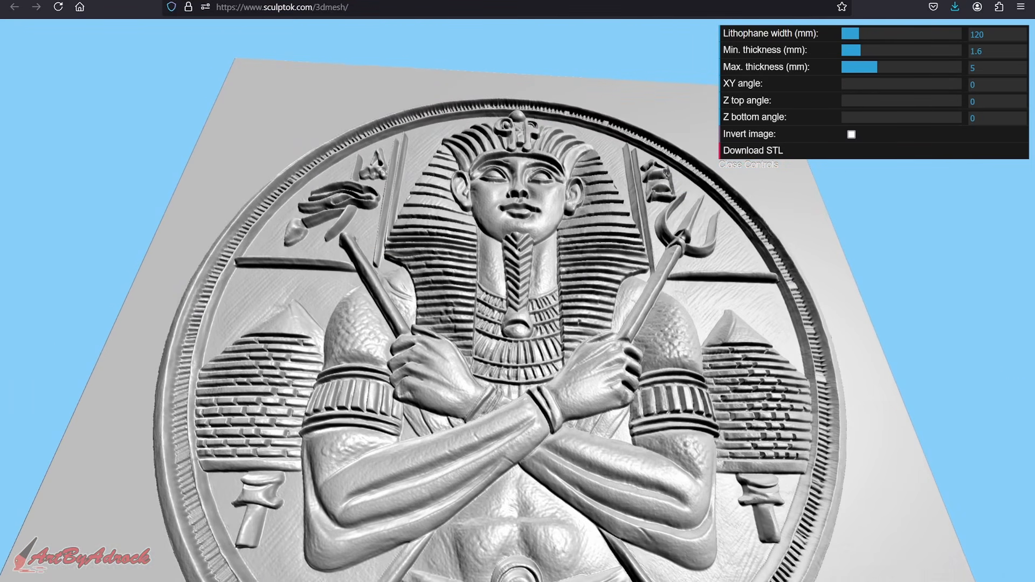
pyautogui.hotkey('ctrl', 'Tab')
pyautogui.scroll(4, 525, 249)
pyautogui.moveTo(478, 314); pyautogui.dragTo(510, 320)
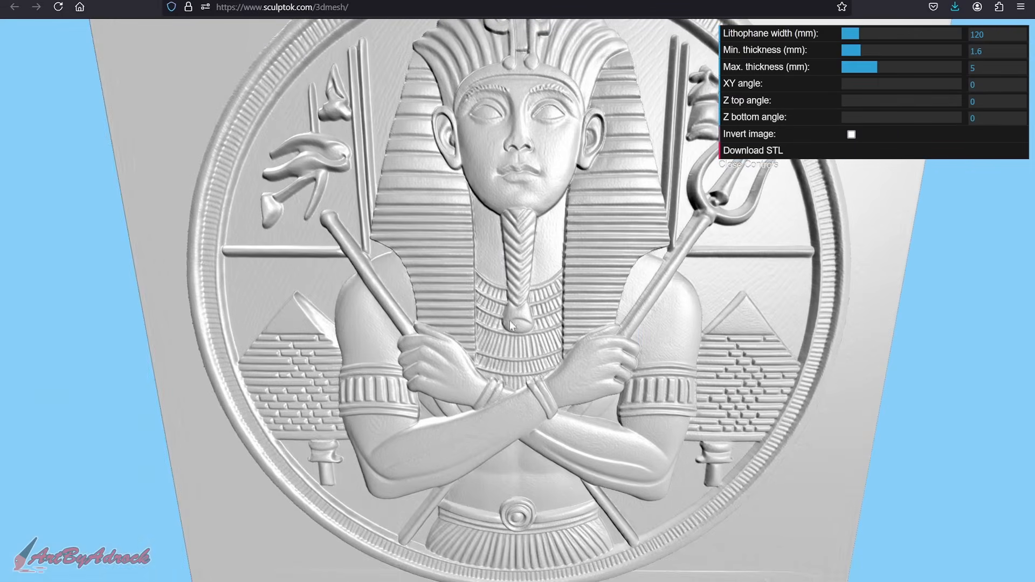
# Examine the pharaoh relief's thickness and surface from the front and side, and return to the generated depth maps
pyautogui.scroll(-3, 593, 273)
pyautogui.moveTo(593, 274); pyautogui.dragTo(546, 392)
pyautogui.scroll(3, 585, 339)
pyautogui.scroll(-3, 581, 334)
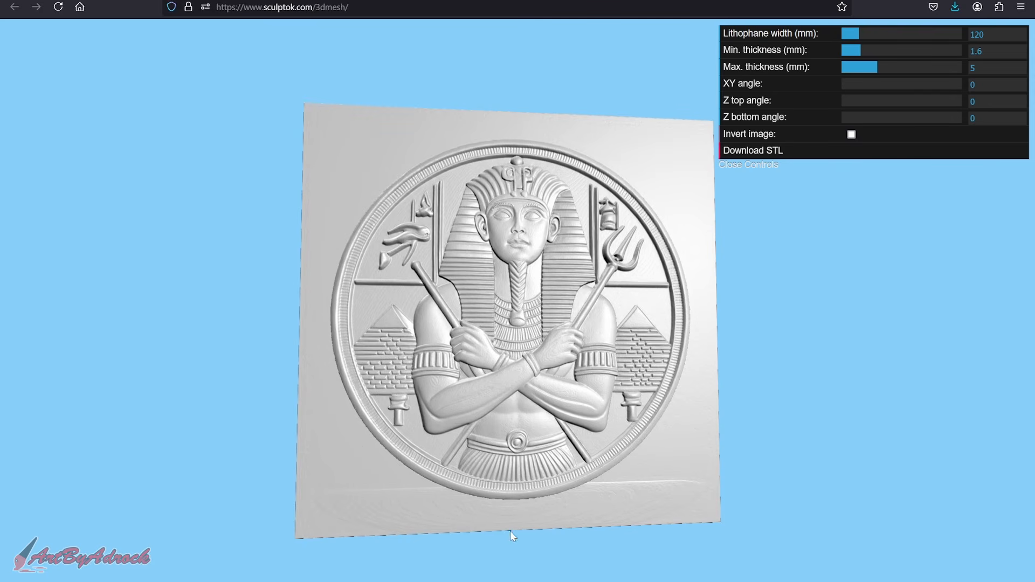
pyautogui.scroll(5, 561, 424)
pyautogui.moveTo(561, 432); pyautogui.dragTo(678, 456)
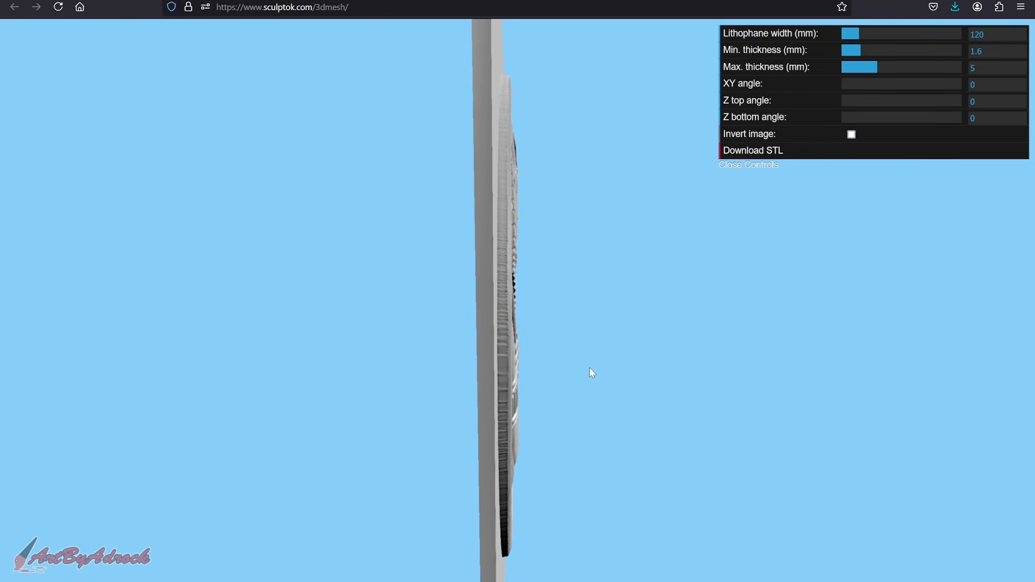
pyautogui.moveTo(590, 368); pyautogui.dragTo(640, 474)
pyautogui.scroll(5, 608, 407)
pyautogui.moveTo(607, 329); pyautogui.dragTo(566, 399)
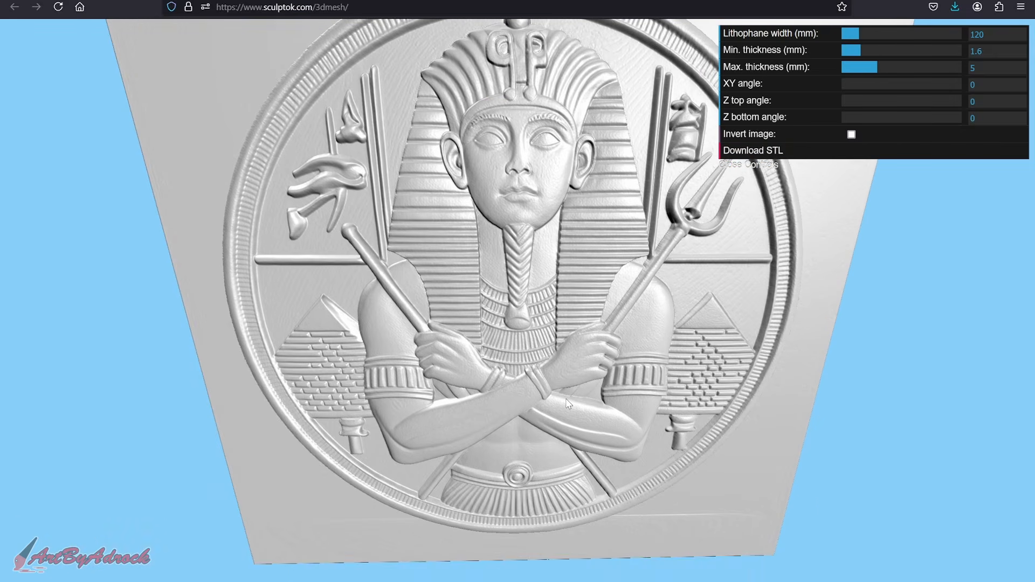
pyautogui.click(329, 1)
pyautogui.click(216, 1)
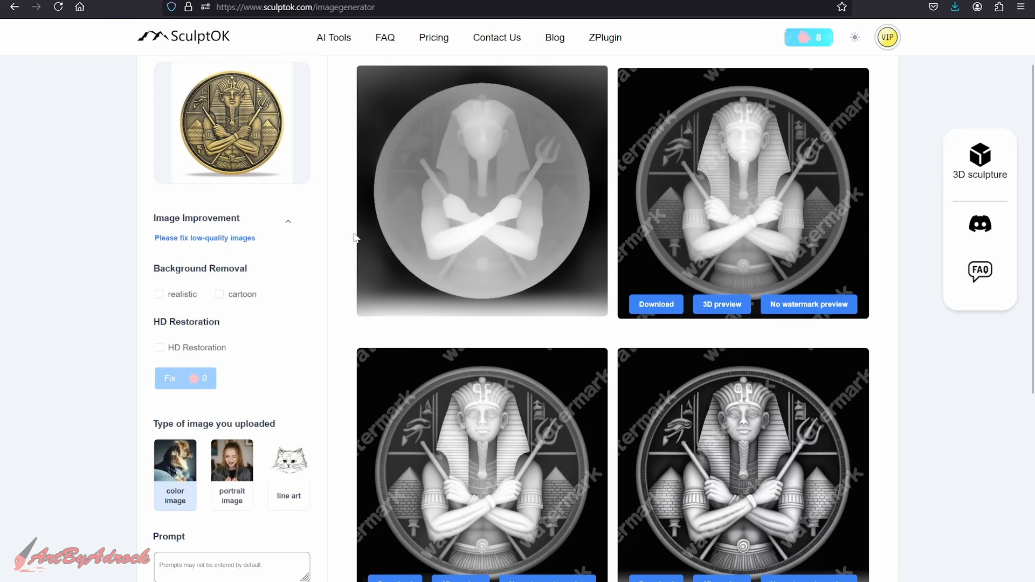
# Remove the medallion image's background with the realistic option and review the cleaned image
pyautogui.scroll(-2, 334, 281)
pyautogui.scroll(3, 326, 293)
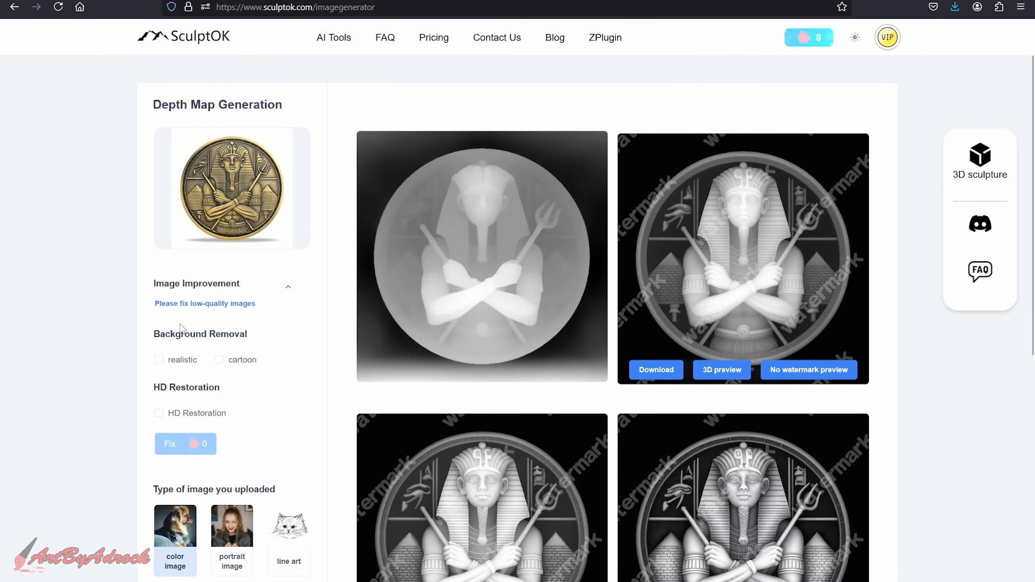
pyautogui.click(159, 361)
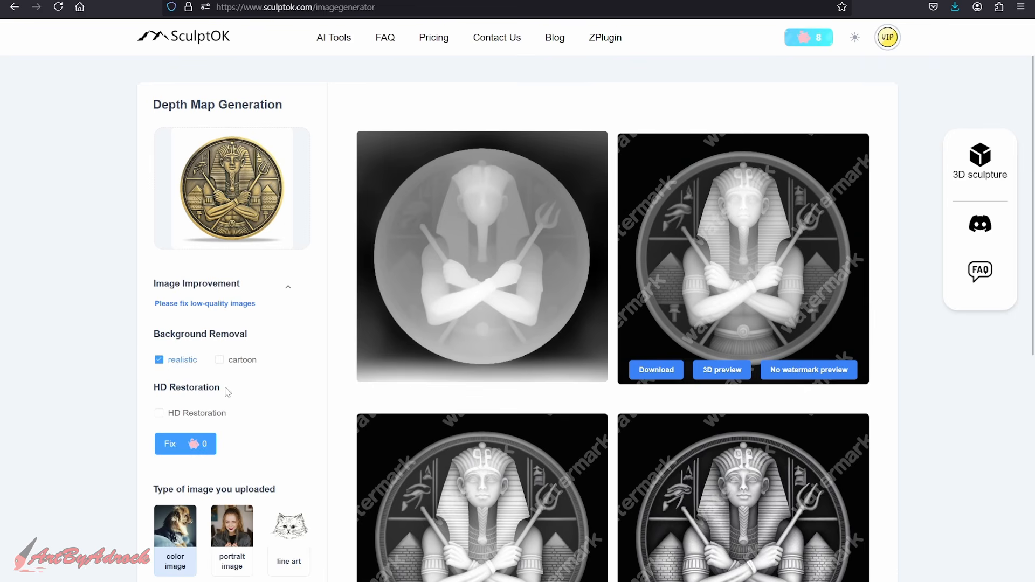
pyautogui.click(171, 446)
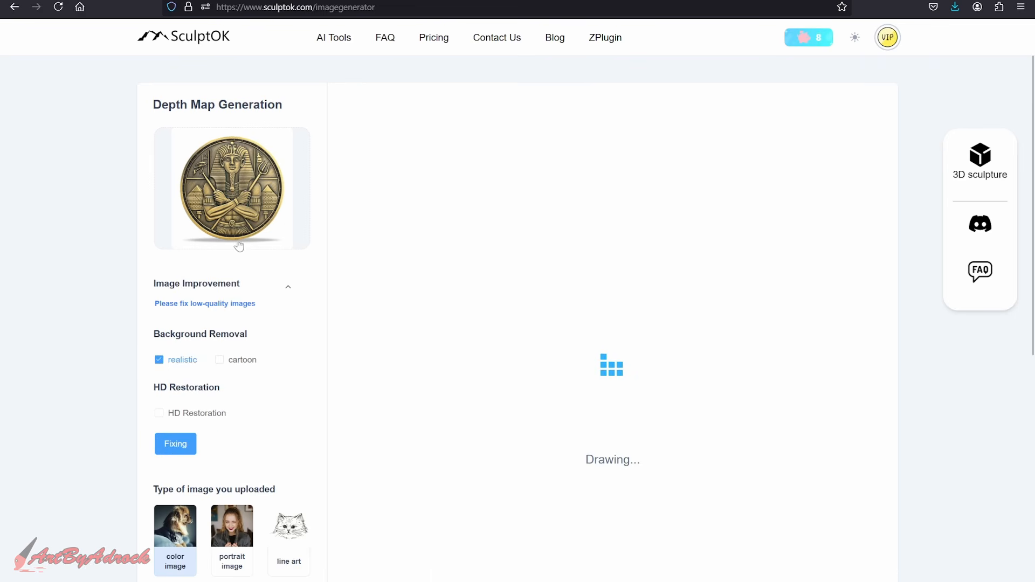
pyautogui.scroll(-2, 890, 349)
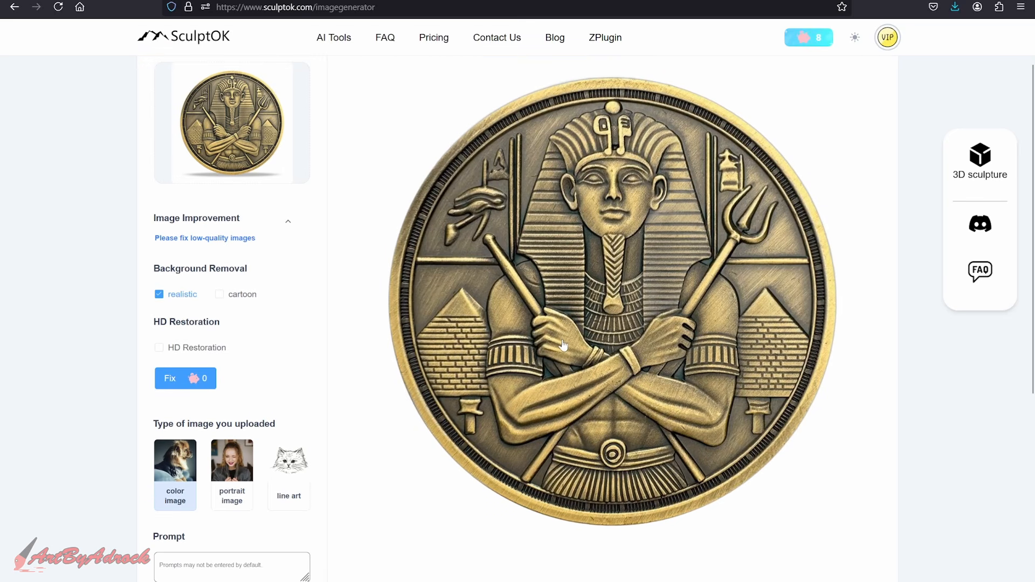
pyautogui.scroll(-2, 338, 326)
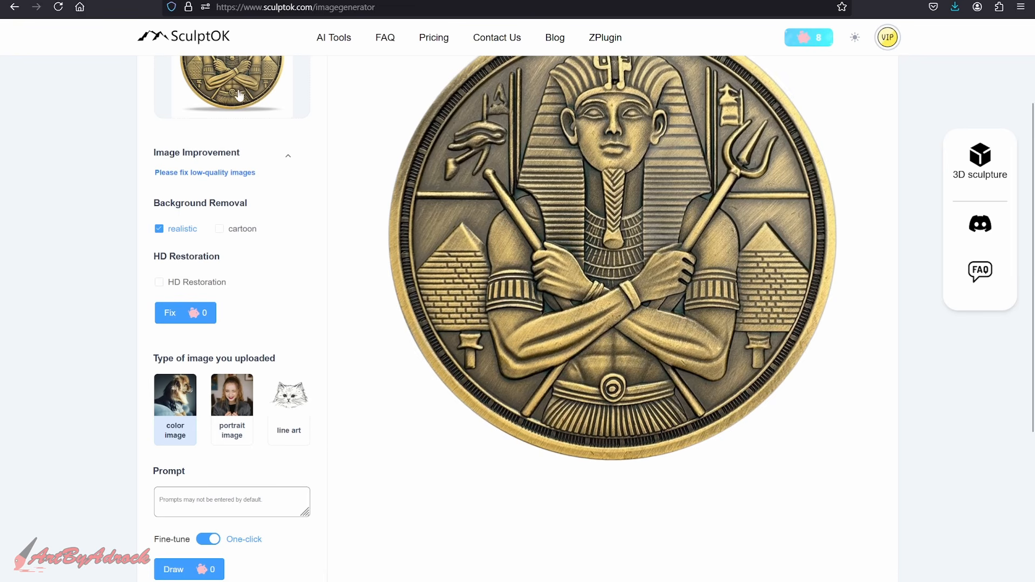
pyautogui.scroll(2, 282, 191)
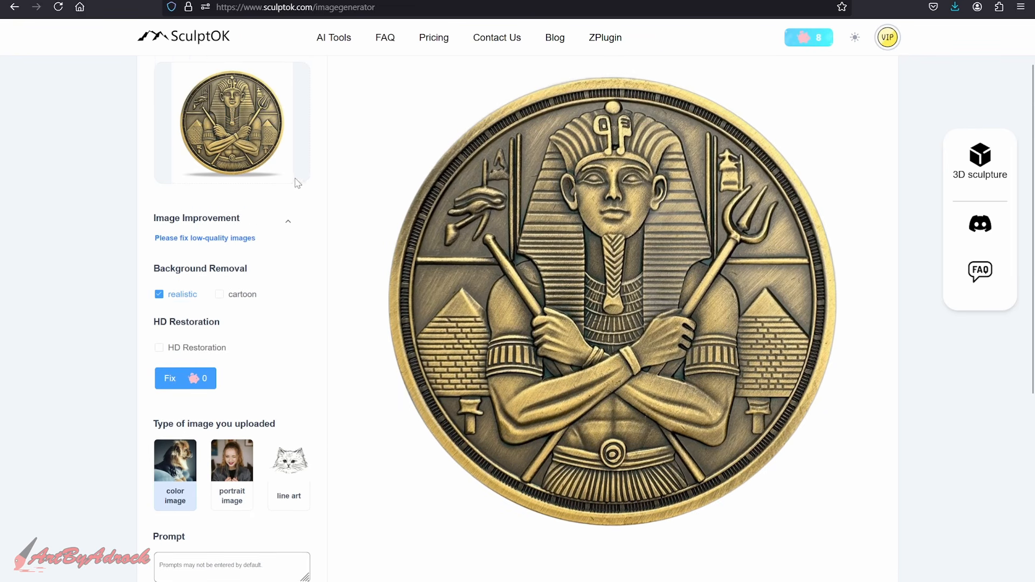
# Save the background-free medallion image and upload it as the new source image
pyautogui.rightClick(605, 282)
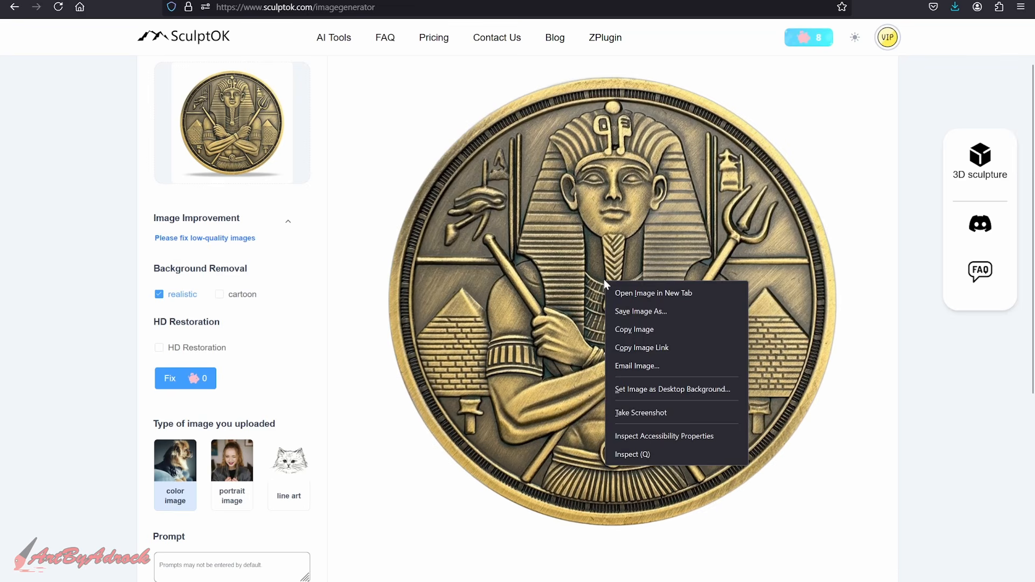
pyautogui.click(655, 313)
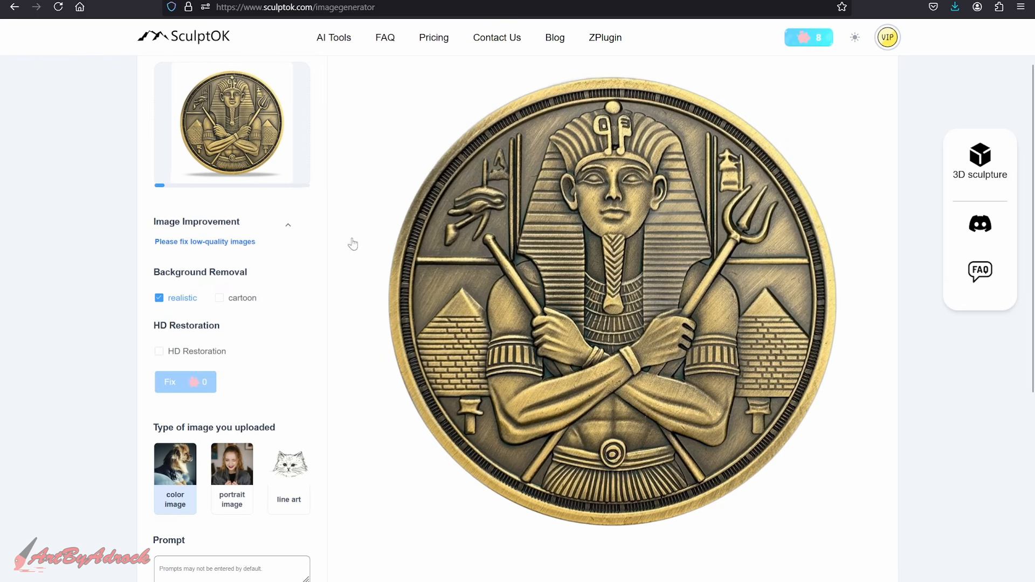
pyautogui.scroll(2, 340, 241)
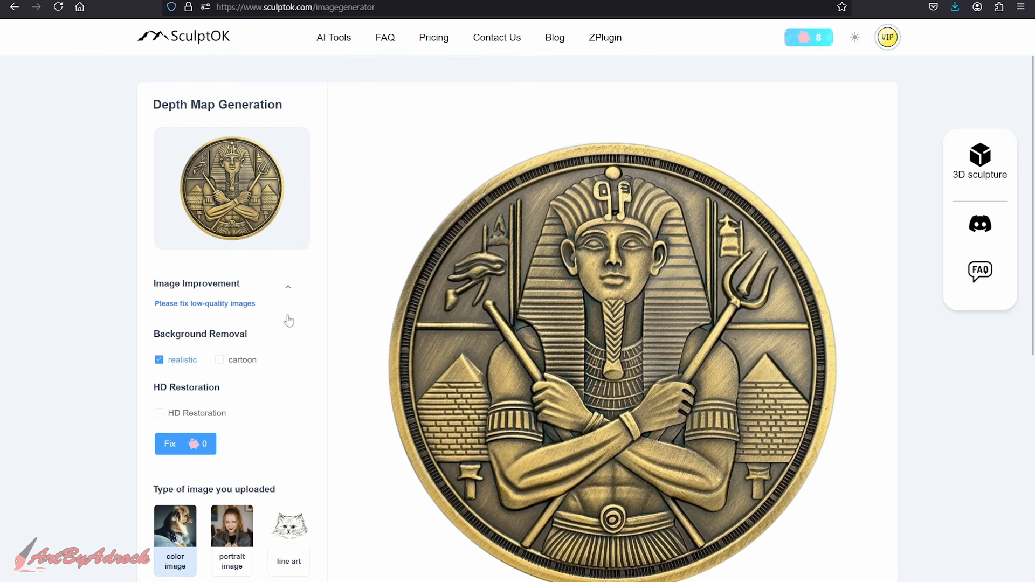
# Generate new depth maps from the background-free medallion with the color image type in One-click mode
pyautogui.scroll(-2, 289, 322)
pyautogui.click(179, 570)
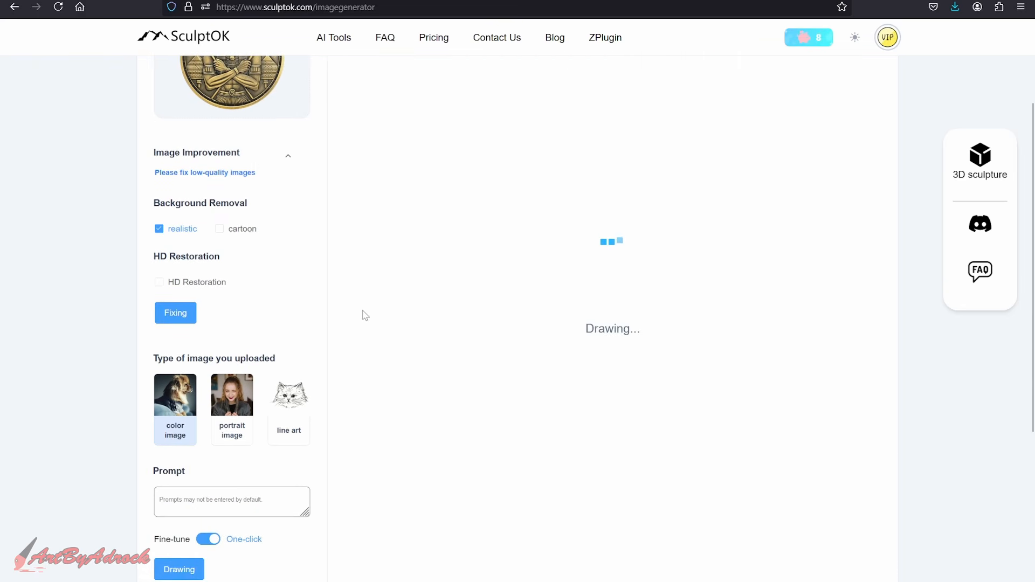
pyautogui.scroll(2, 310, 282)
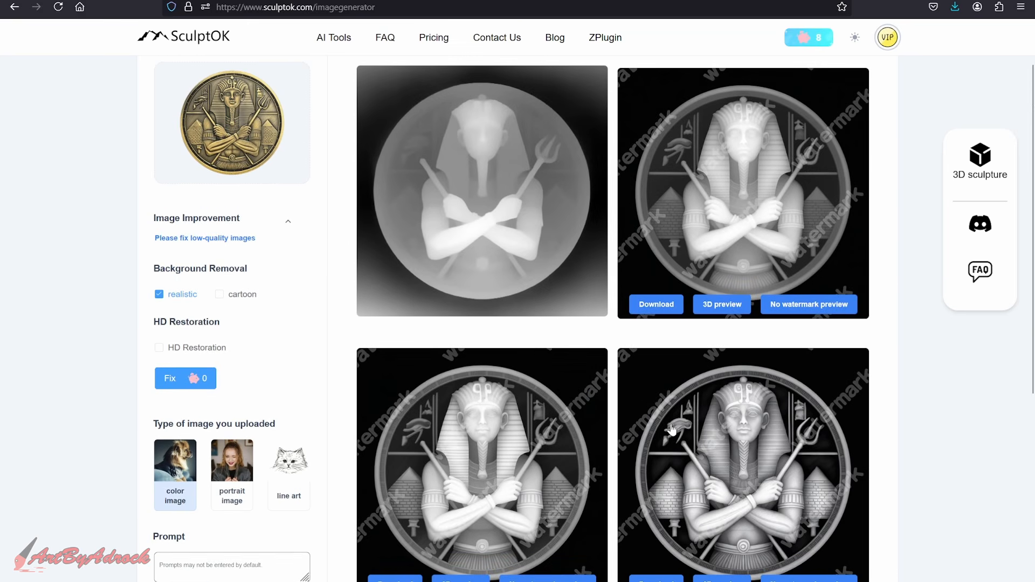
# Open the 3D preview of the second new depth map, examine the relief from several angles and close the preview
pyautogui.click(711, 319)
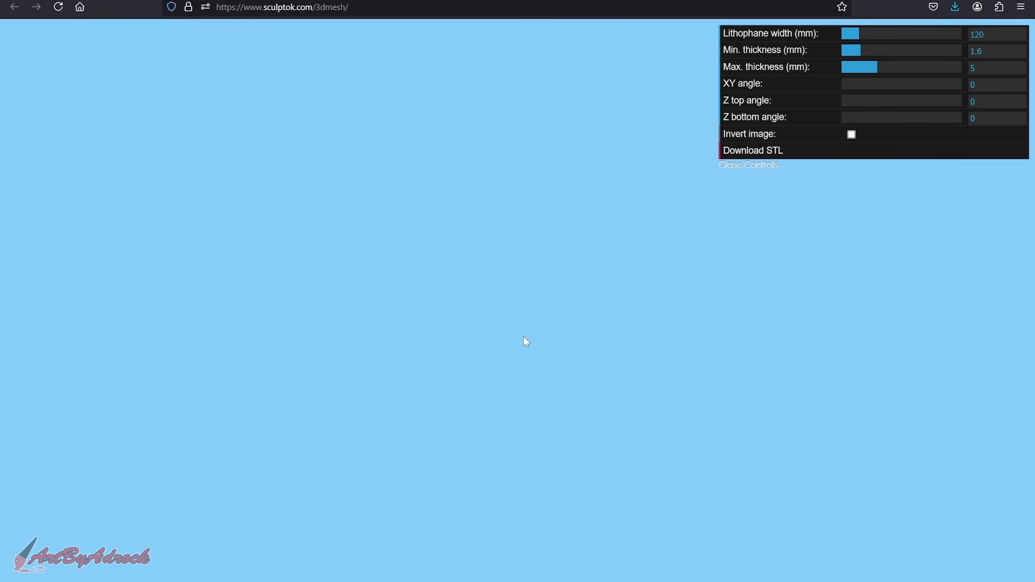
pyautogui.scroll(10, 582, 393)
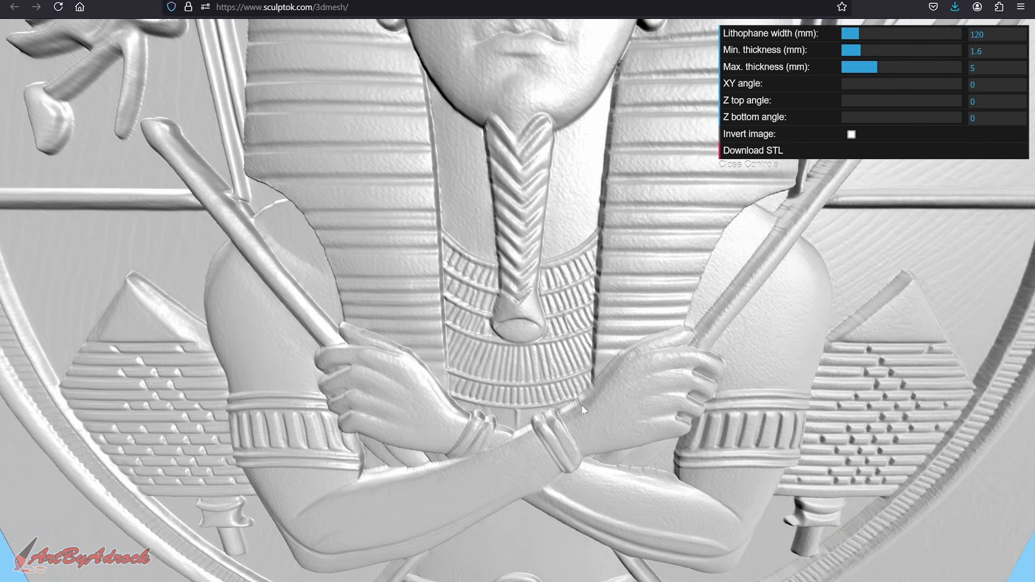
pyautogui.scroll(-10, 581, 405)
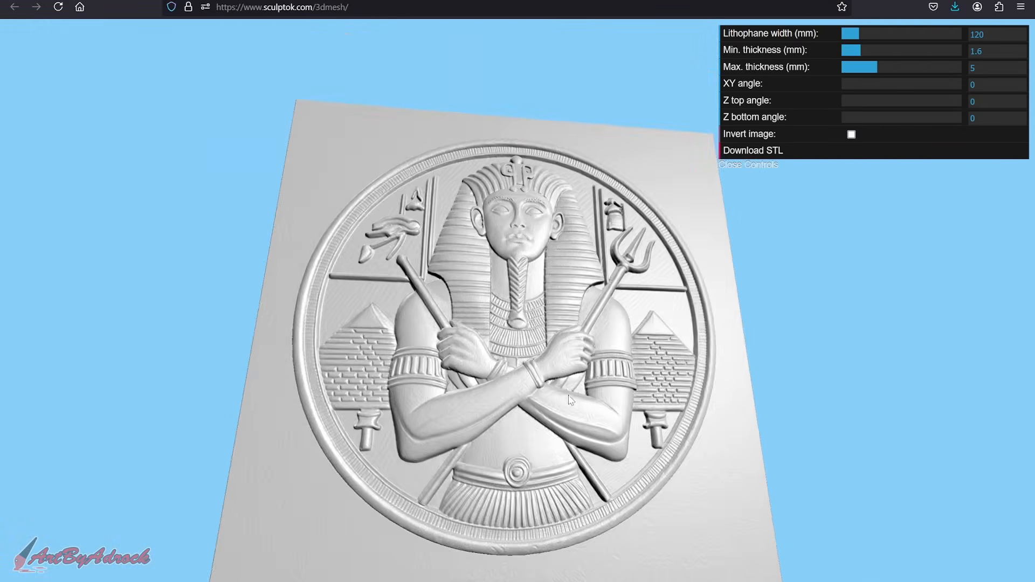
pyautogui.moveTo(569, 399); pyautogui.dragTo(551, 417)
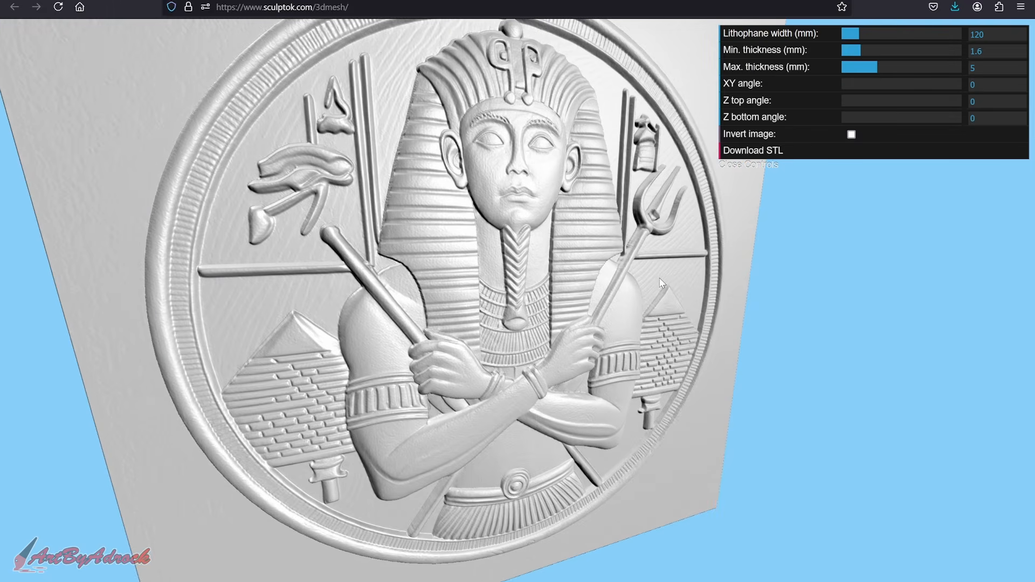
pyautogui.moveTo(659, 278); pyautogui.dragTo(636, 258)
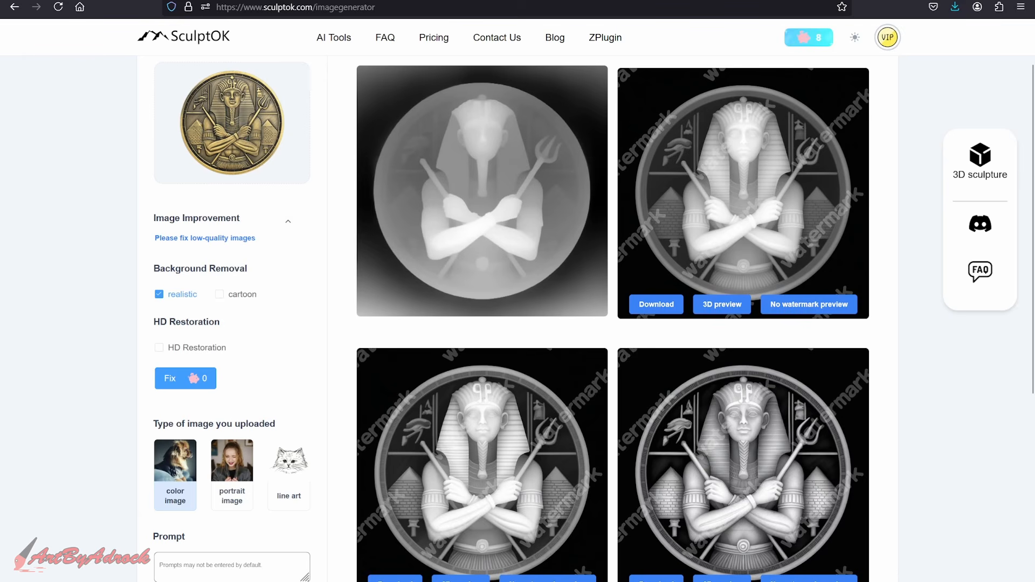
# Open the 3D preview of the third depth map, inspect the carved detail up close and close the preview
pyautogui.click(474, 579)
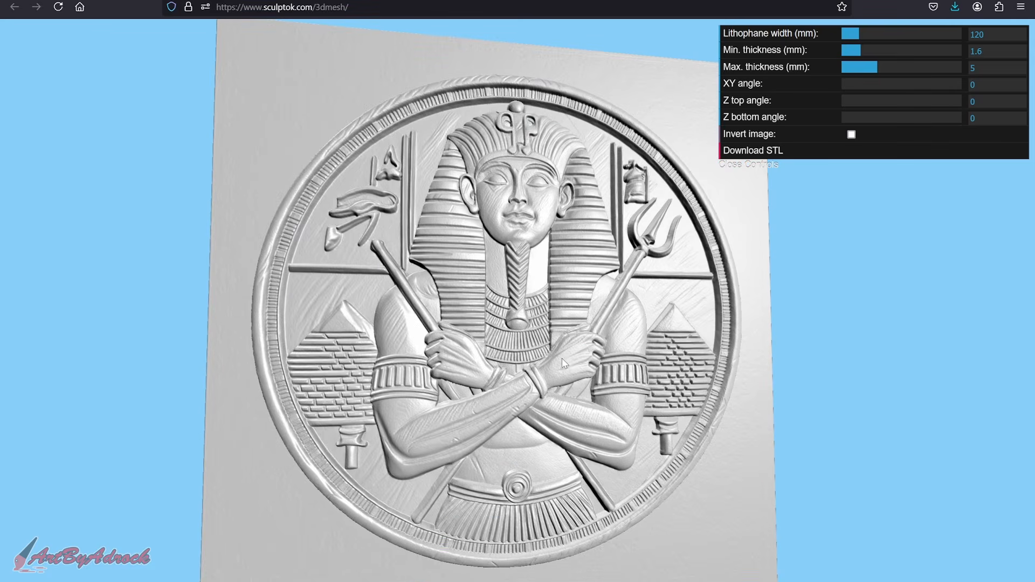
pyautogui.scroll(5, 562, 358)
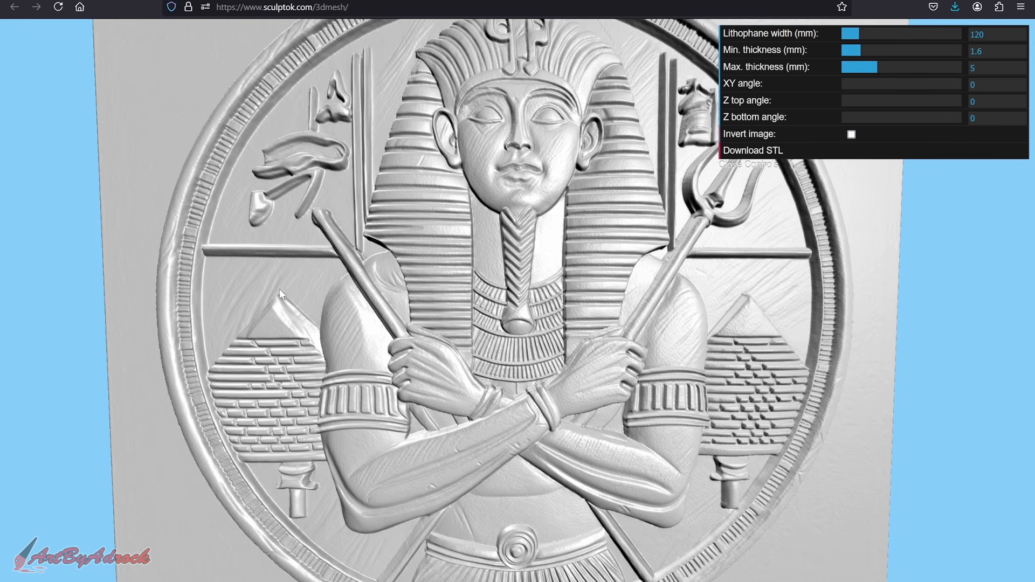
pyautogui.moveTo(522, 446); pyautogui.dragTo(623, 404)
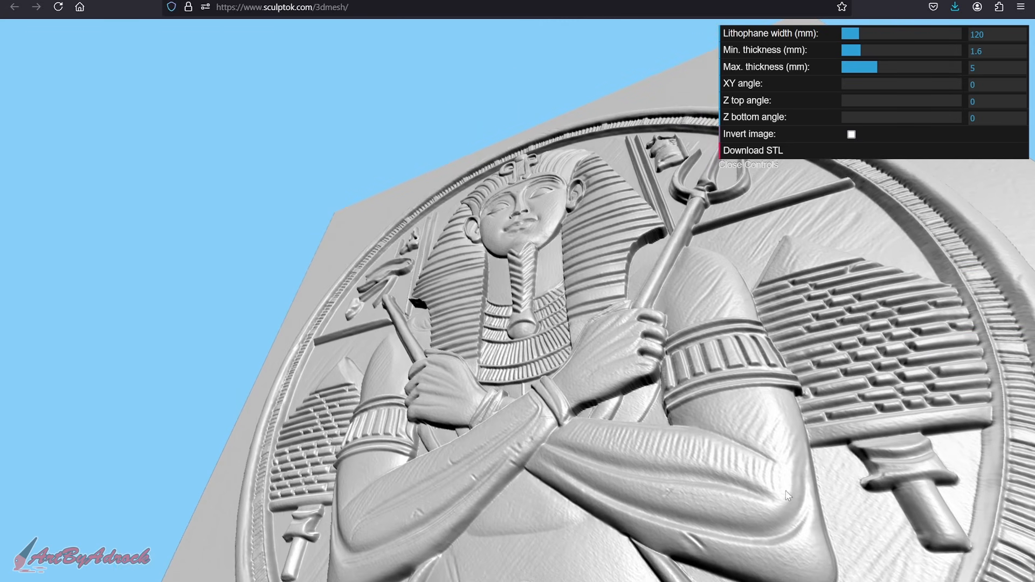
pyautogui.moveTo(787, 491); pyautogui.dragTo(816, 524)
pyautogui.moveTo(561, 345); pyautogui.dragTo(578, 355)
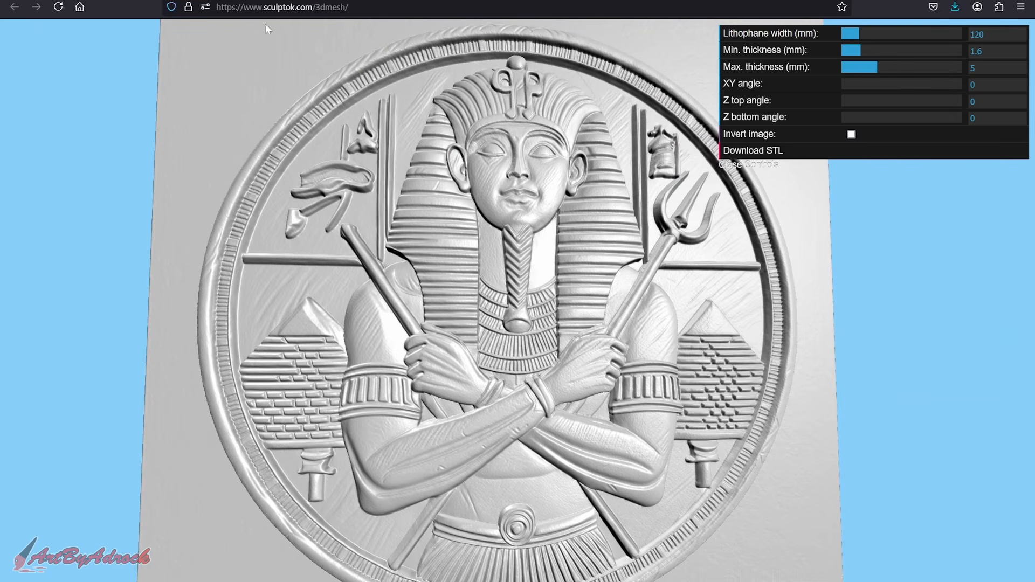
pyautogui.click(140, 2)
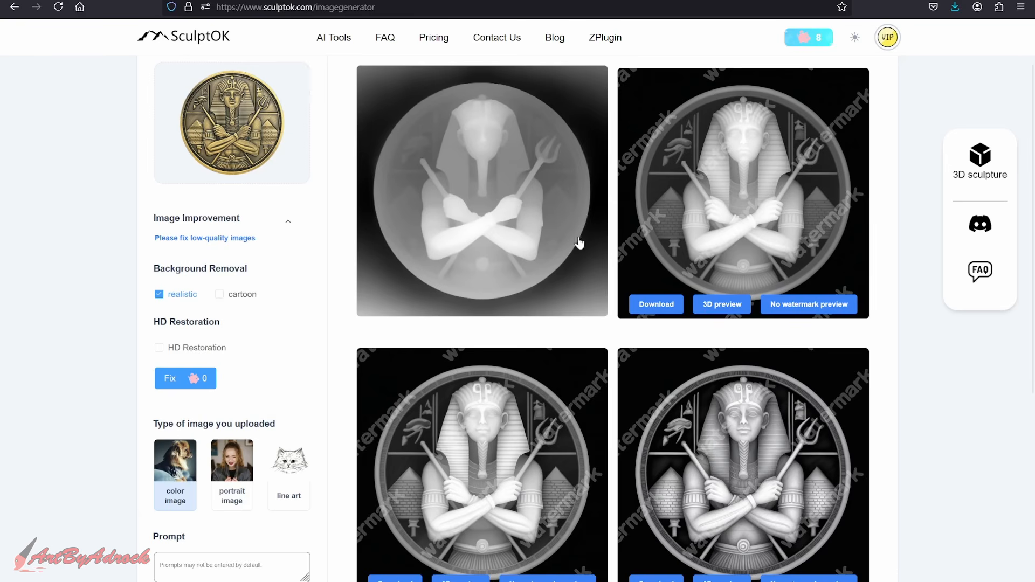
# Reopen the 3D preview of the second depth map to compare its surface with the third, and close it
pyautogui.click(720, 305)
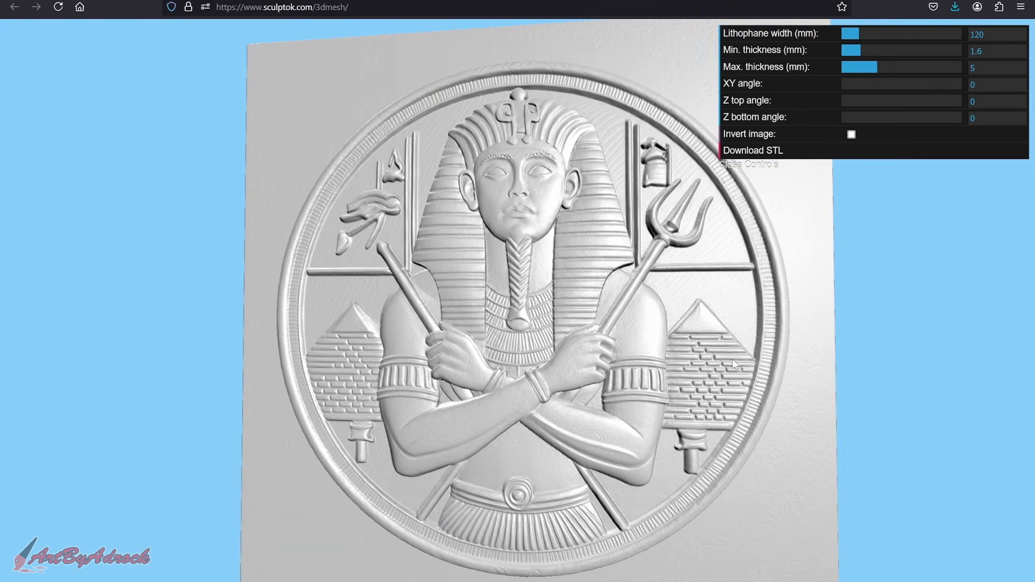
pyautogui.moveTo(733, 360); pyautogui.dragTo(652, 269)
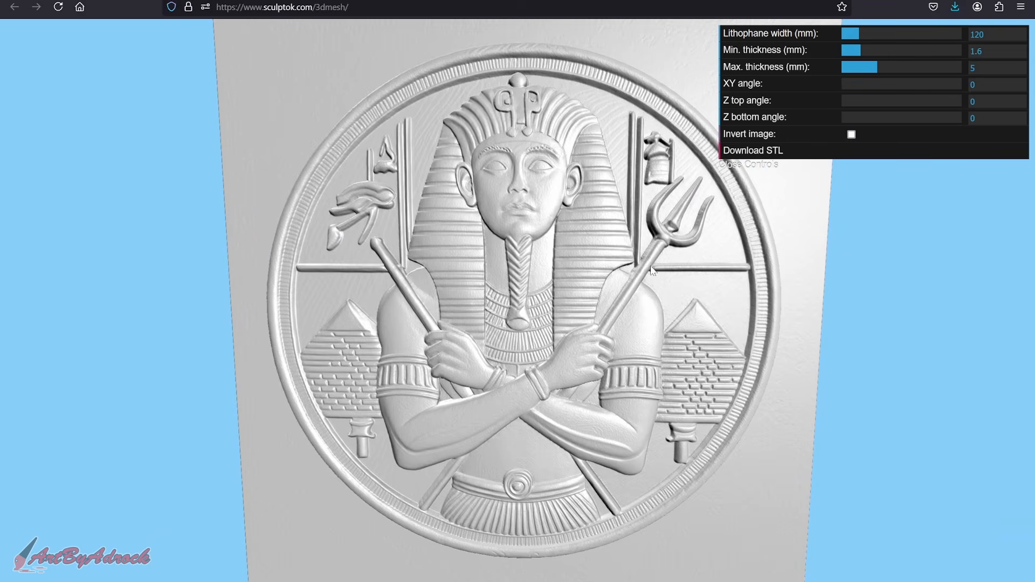
pyautogui.hotkey('ctrl', 'w')
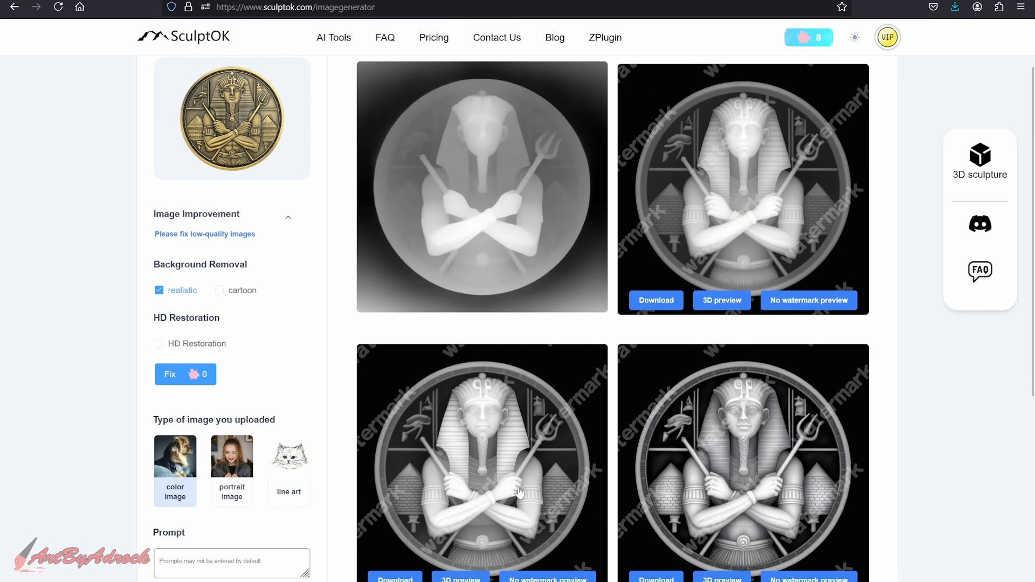
# Download the second depth map and show the file in its download folder
pyautogui.click(657, 300)
pyautogui.click(613, 345)
pyautogui.click(955, 7)
pyautogui.click(952, 35)
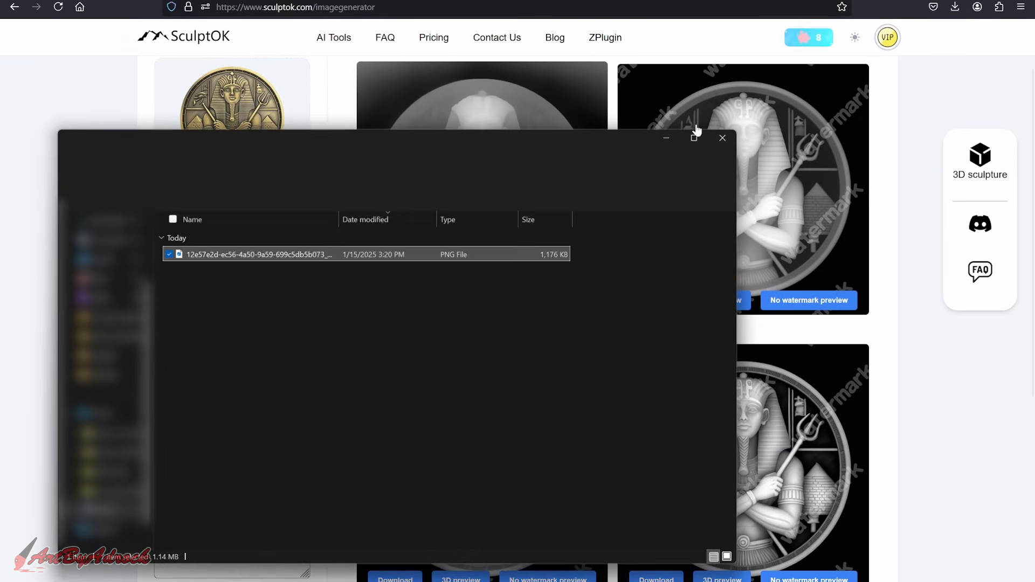
# Open the downloaded depth map image, inspect its detail, close it and return to the remaining generated depth maps
pyautogui.doubleClick(294, 258)
pyautogui.scroll(5, 617, 384)
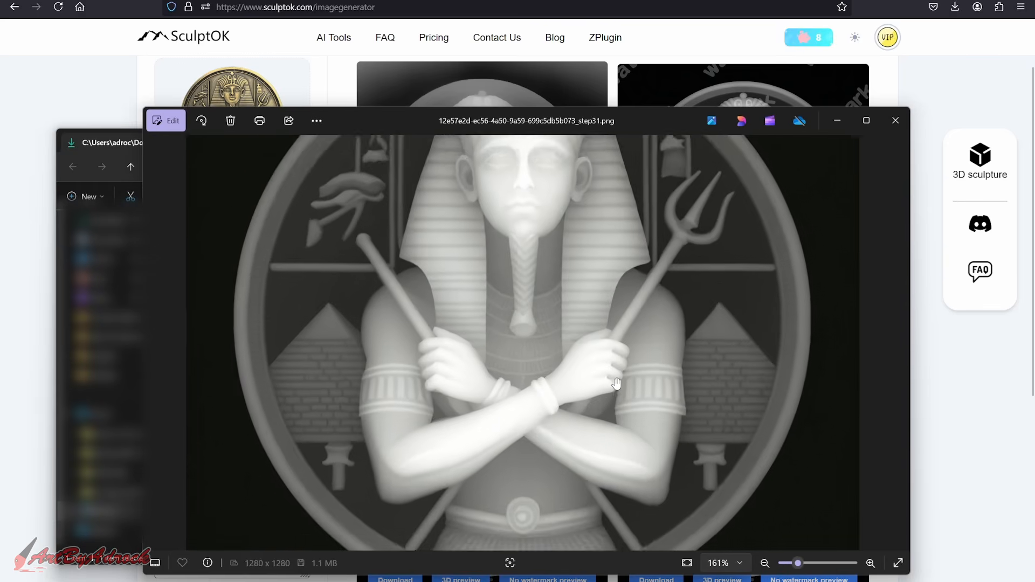
pyautogui.scroll(-4, 617, 384)
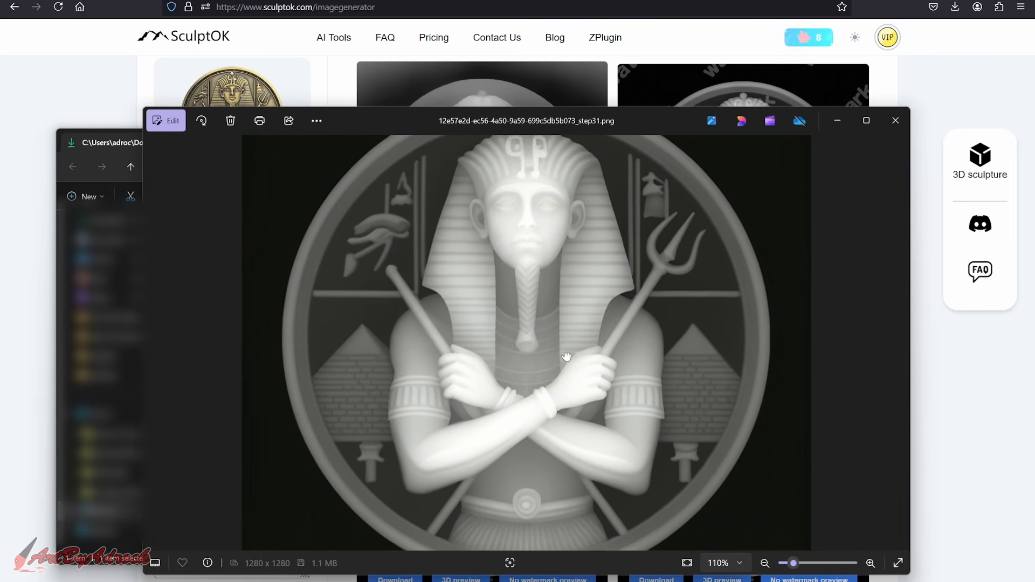
pyautogui.moveTo(566, 356); pyautogui.dragTo(556, 342)
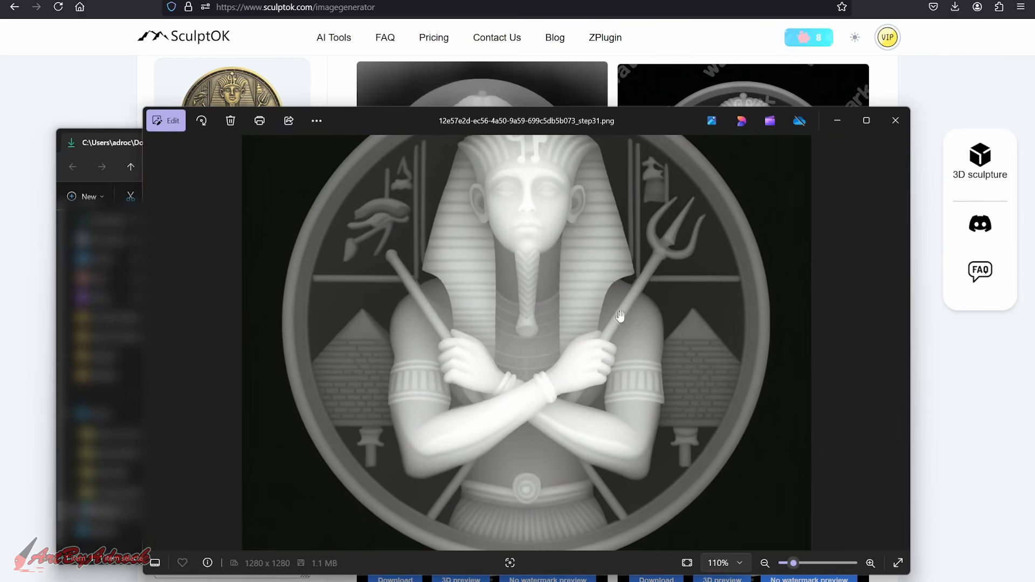
pyautogui.moveTo(568, 304)
pyautogui.mouseDown()
pyautogui.moveTo(567, 355)
pyautogui.moveTo(568, 315)
pyautogui.mouseUp()
pyautogui.click(896, 120)
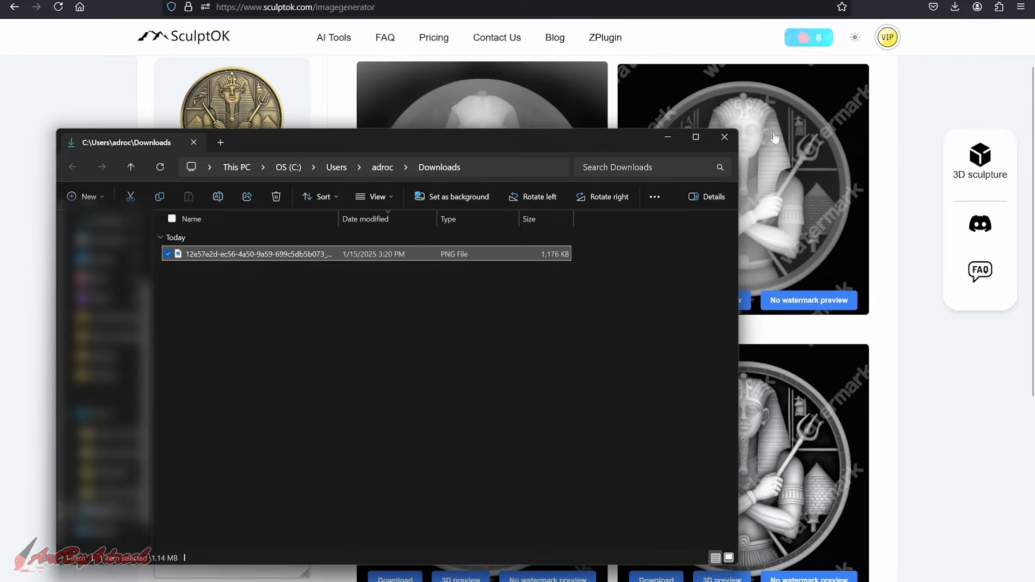
pyautogui.click(787, 279)
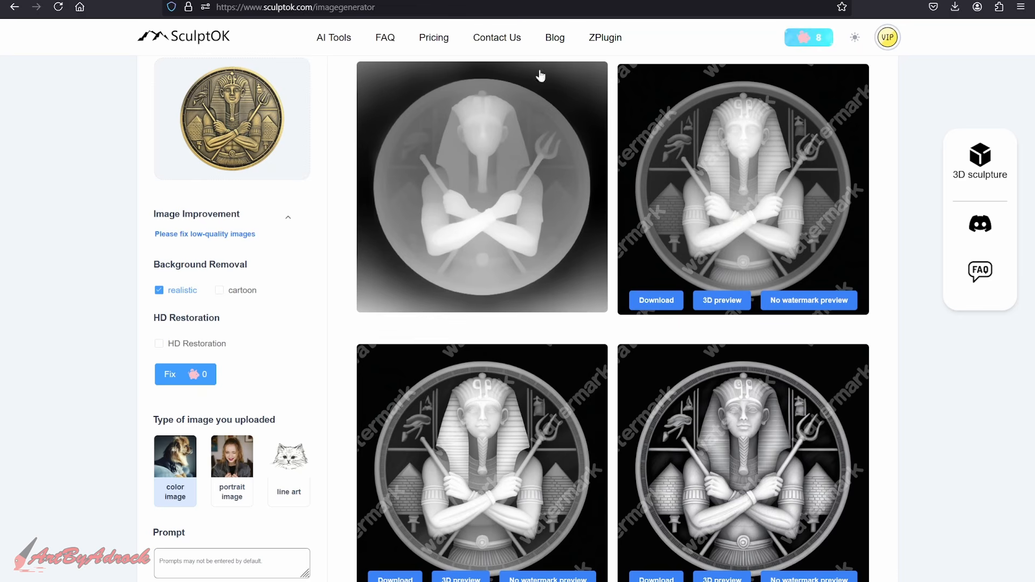
pyautogui.scroll(-3, 318, 310)
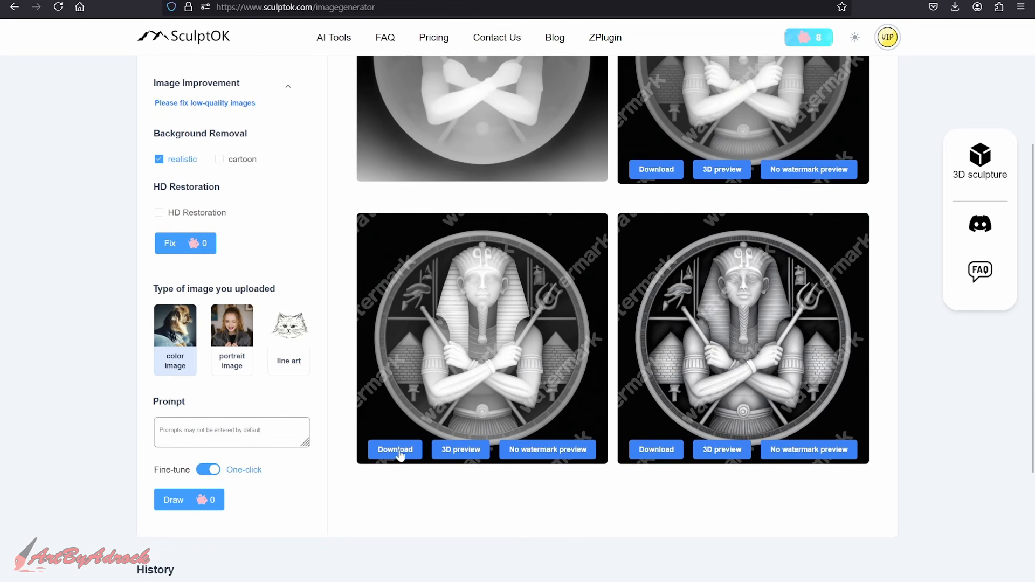
# Look through the monthly subscription plans and extra credit packages on the pricing page, and close the plan overview
pyautogui.scroll(-3, 359, 445)
pyautogui.scroll(3, 608, 371)
pyautogui.scroll(5, 326, 302)
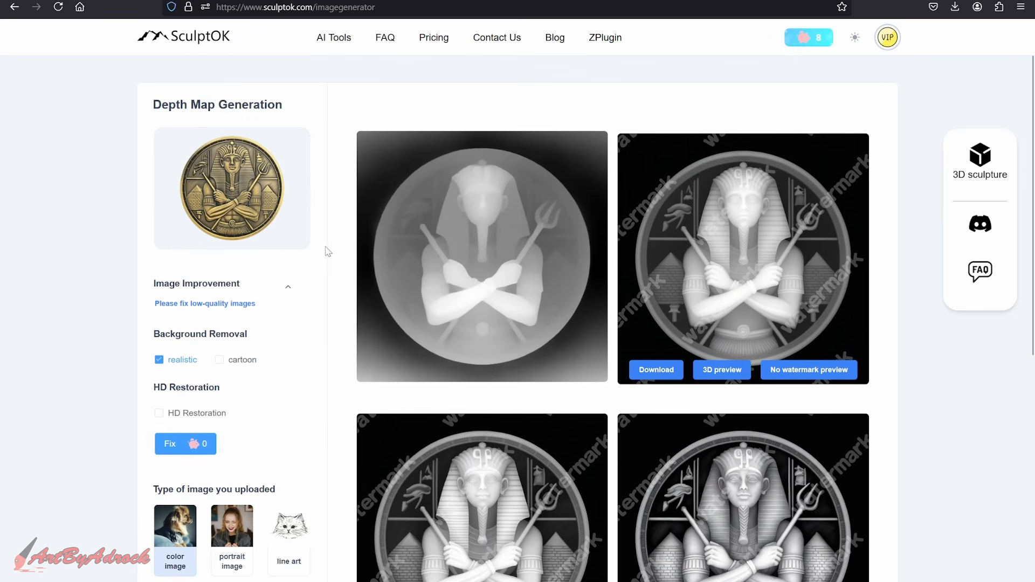
pyautogui.click(888, 38)
pyautogui.click(436, 39)
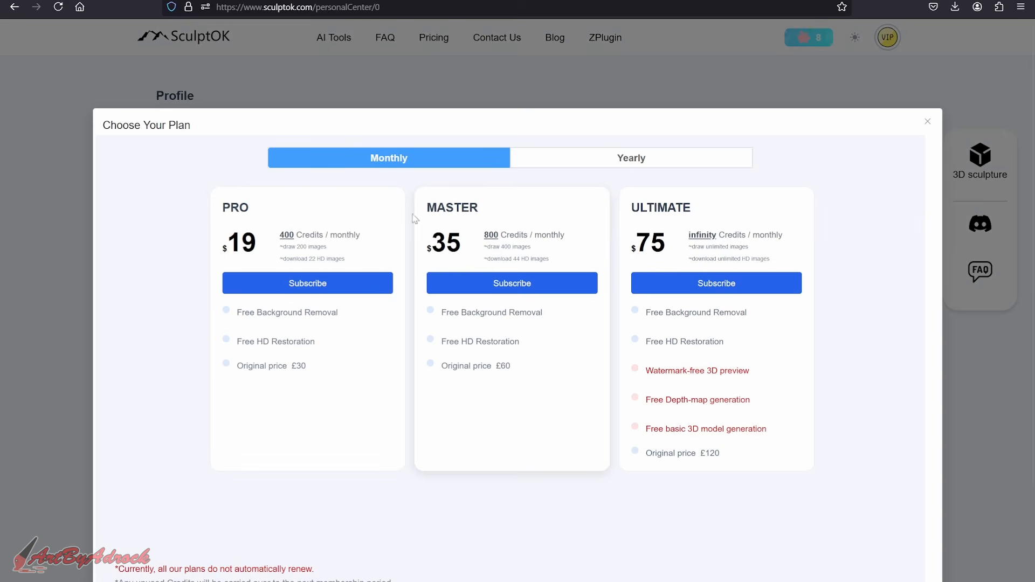
pyautogui.moveTo(230, 244); pyautogui.dragTo(334, 234)
pyautogui.click(334, 234)
pyautogui.scroll(-3, 590, 358)
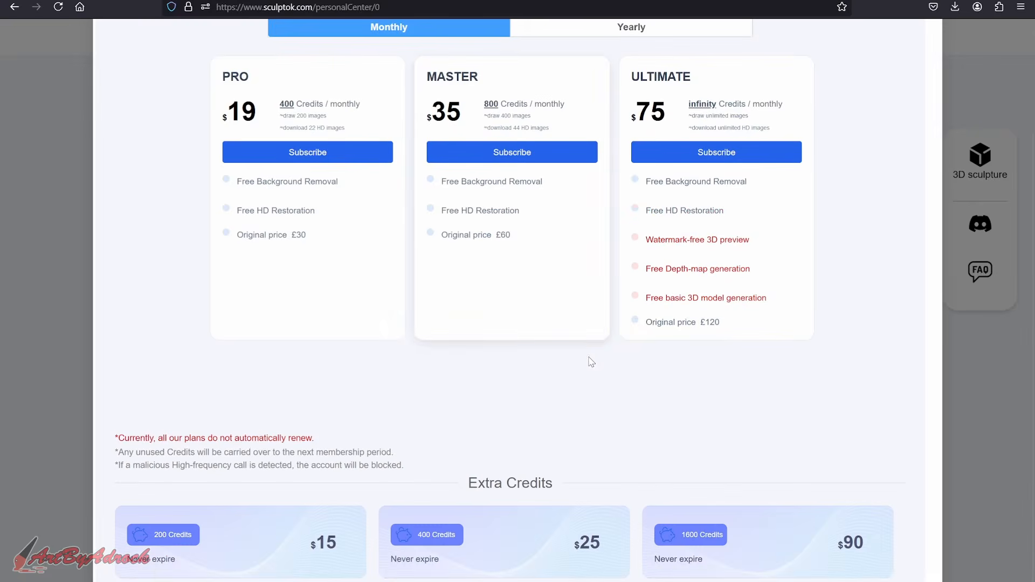
pyautogui.scroll(3, 929, 127)
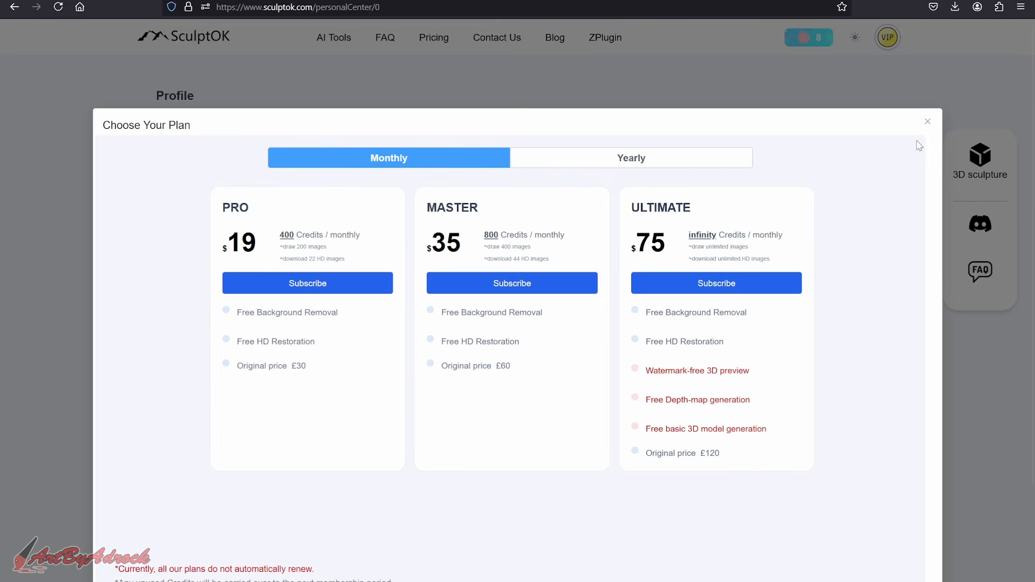
pyautogui.click(929, 127)
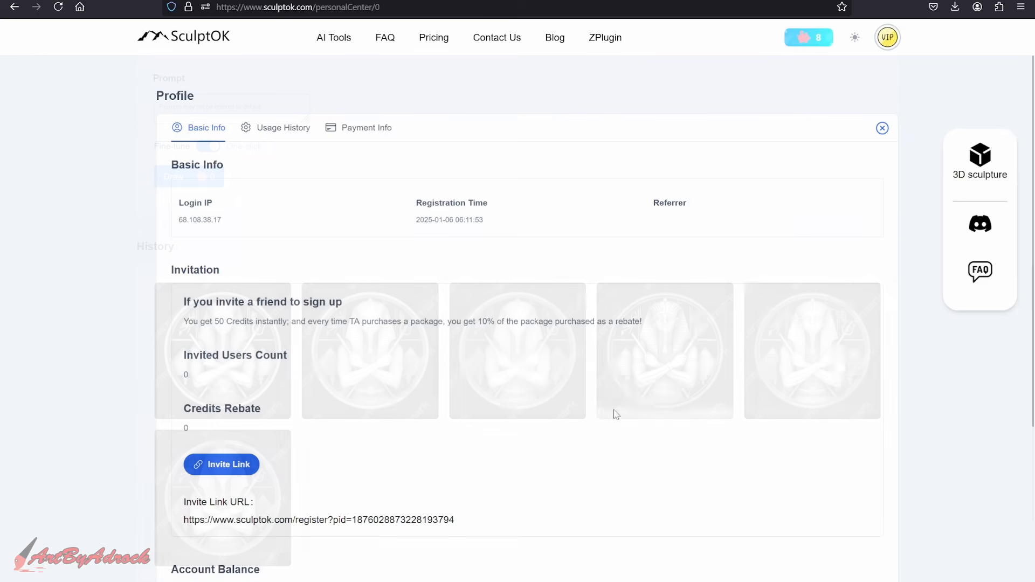
# Delete the earlier pharaoh medallion depth maps from the generation history
pyautogui.scroll(-1, 495, 224)
pyautogui.moveTo(222, 274)
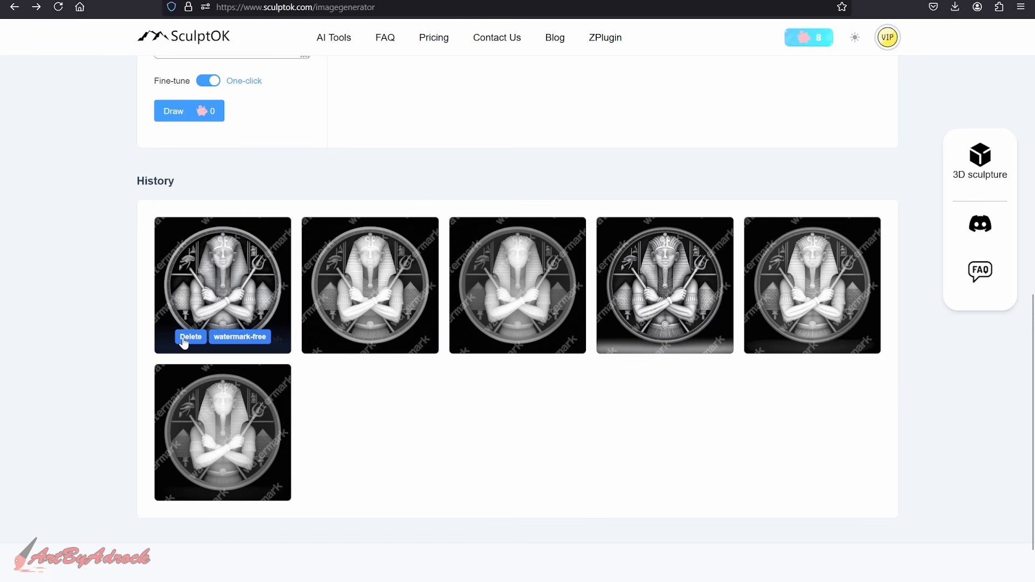
pyautogui.click(183, 340)
pyautogui.click(189, 362)
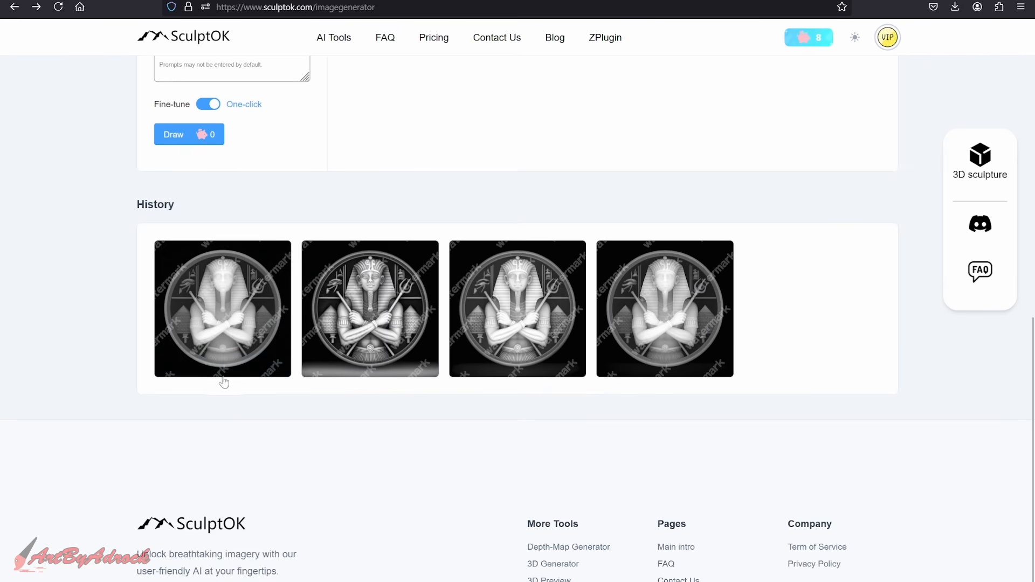
pyautogui.click(189, 361)
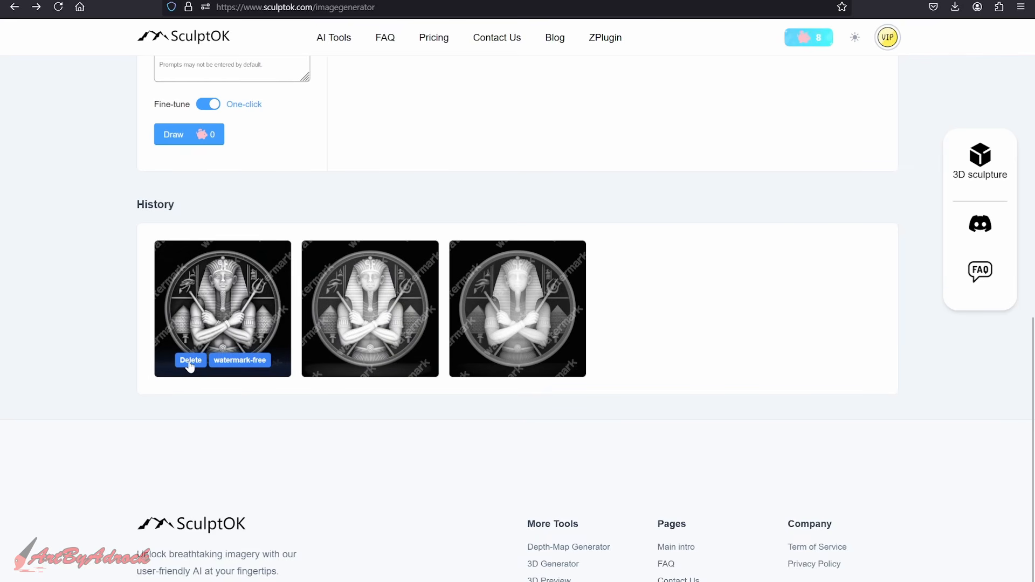
pyautogui.click(189, 362)
pyautogui.click(190, 361)
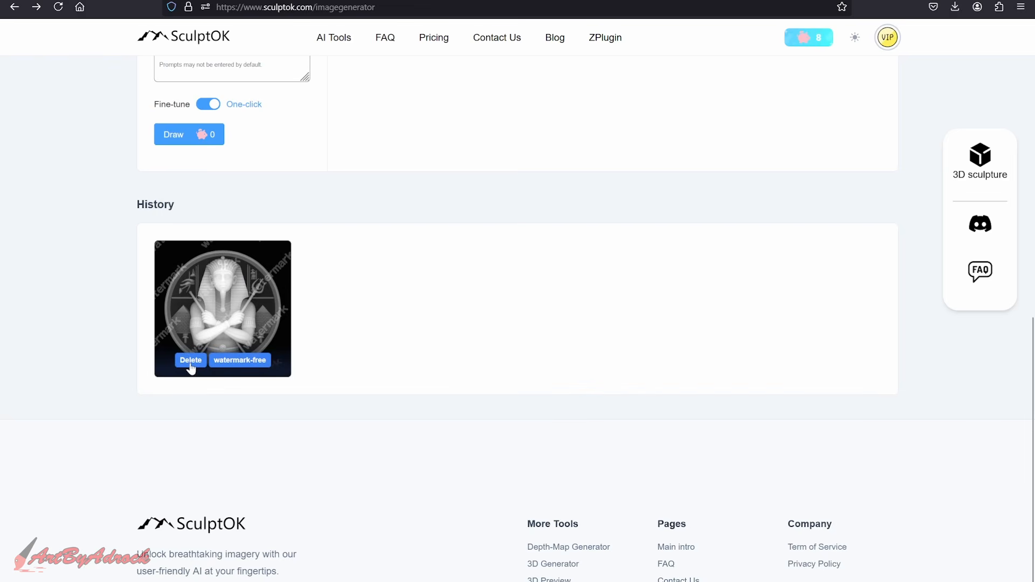
# Upload the line drawing of the woman and generate its depth maps with the image type set to line art
pyautogui.scroll(3, 393, 351)
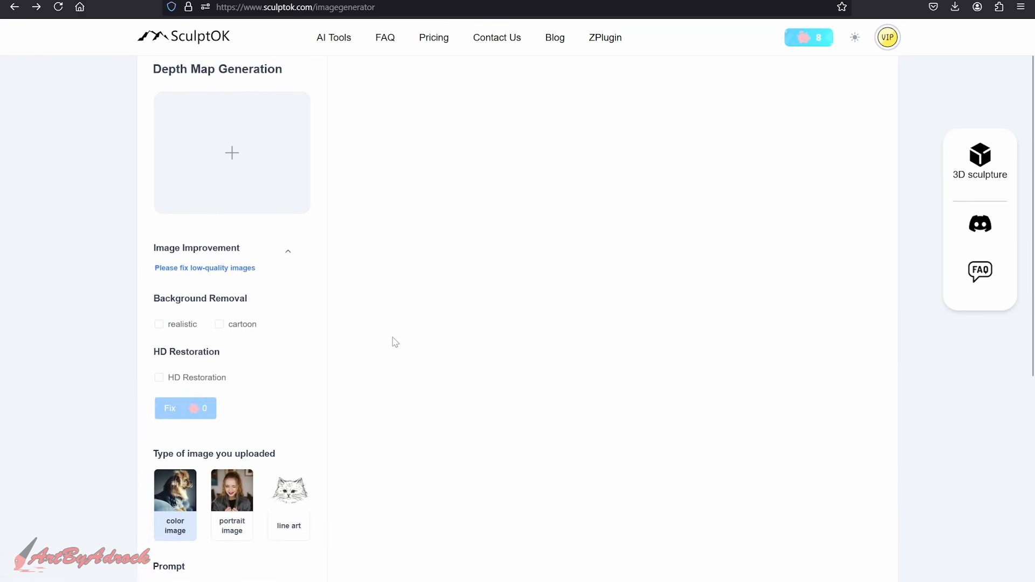
pyautogui.scroll(-1, 388, 328)
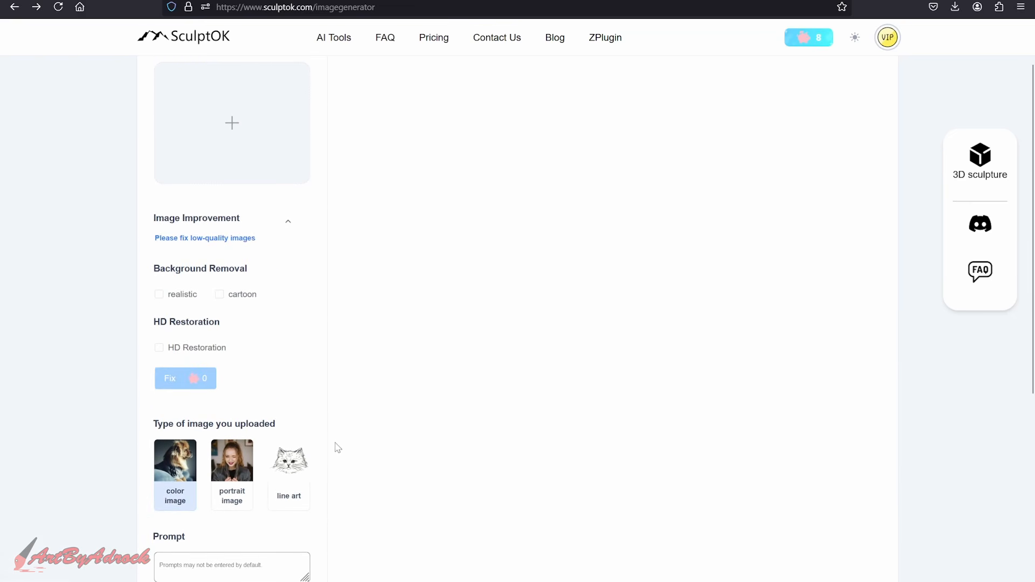
pyautogui.click(289, 475)
pyautogui.scroll(1, 309, 238)
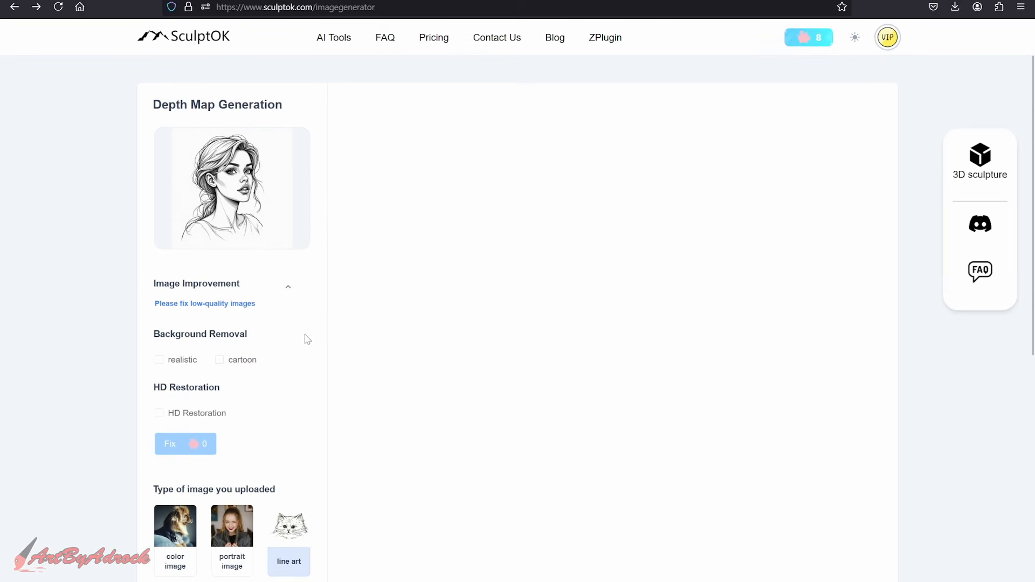
pyautogui.scroll(-2, 301, 349)
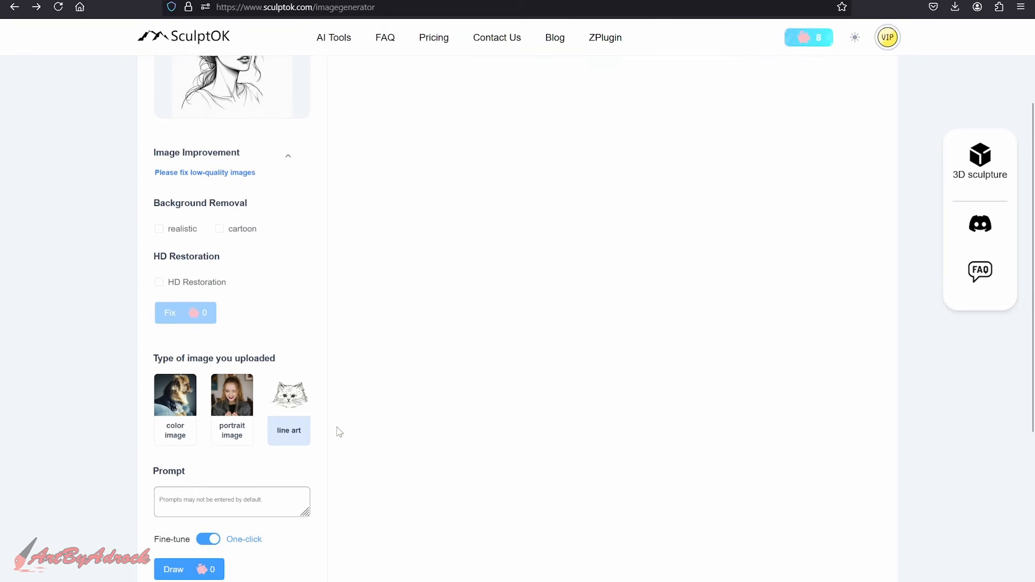
pyautogui.scroll(-1, 339, 432)
pyautogui.click(177, 507)
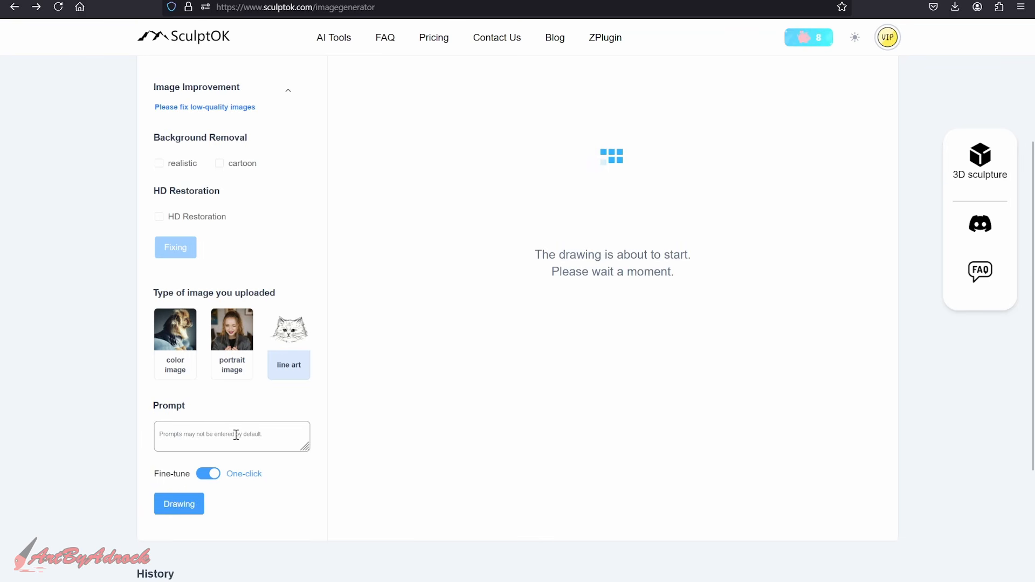
pyautogui.click(208, 434)
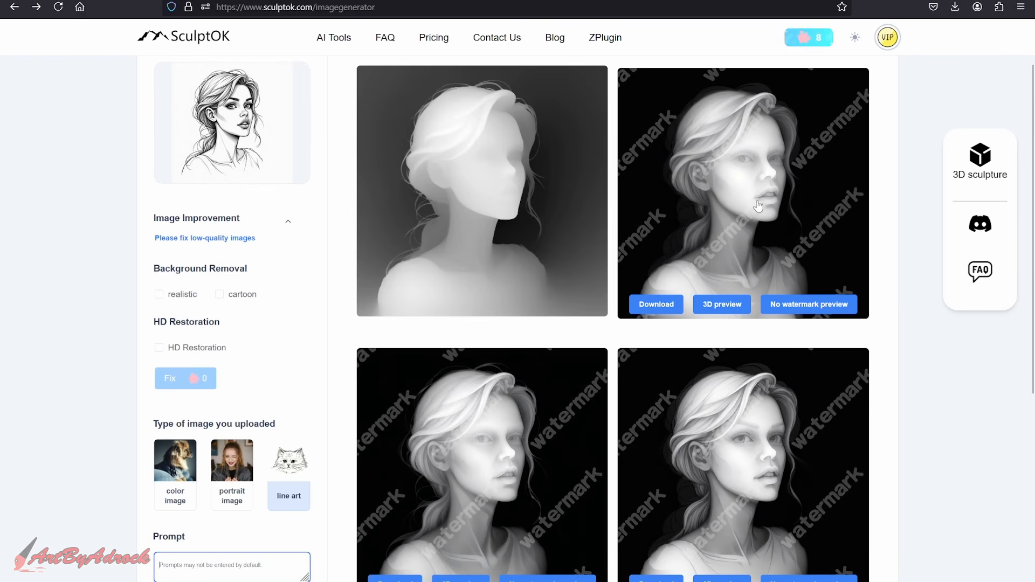
# Open the 3D preview of the woman's second depth map, inspect the relief up close and return to the results
pyautogui.click(725, 308)
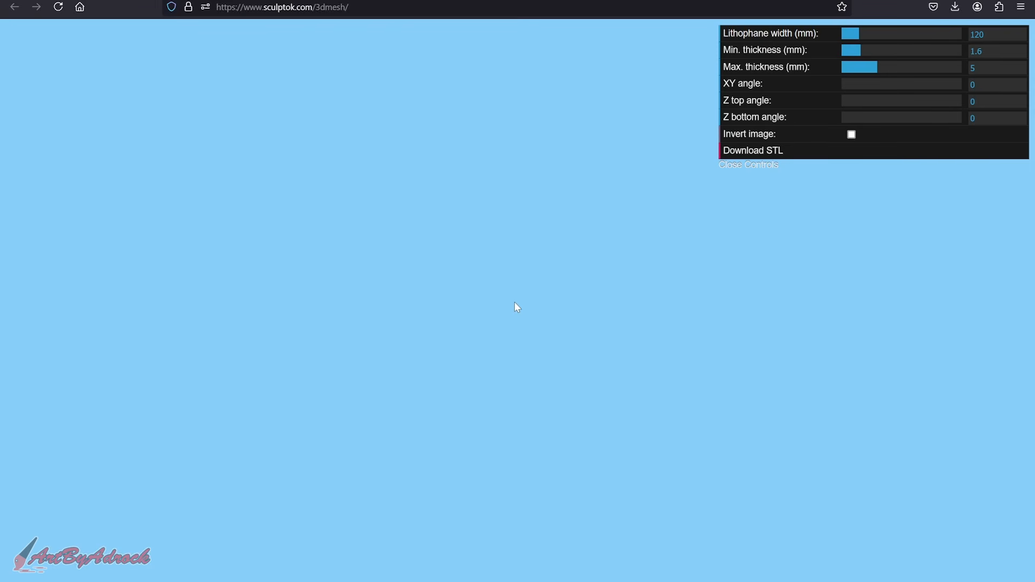
pyautogui.scroll(8, 560, 336)
pyautogui.moveTo(541, 389); pyautogui.dragTo(523, 281)
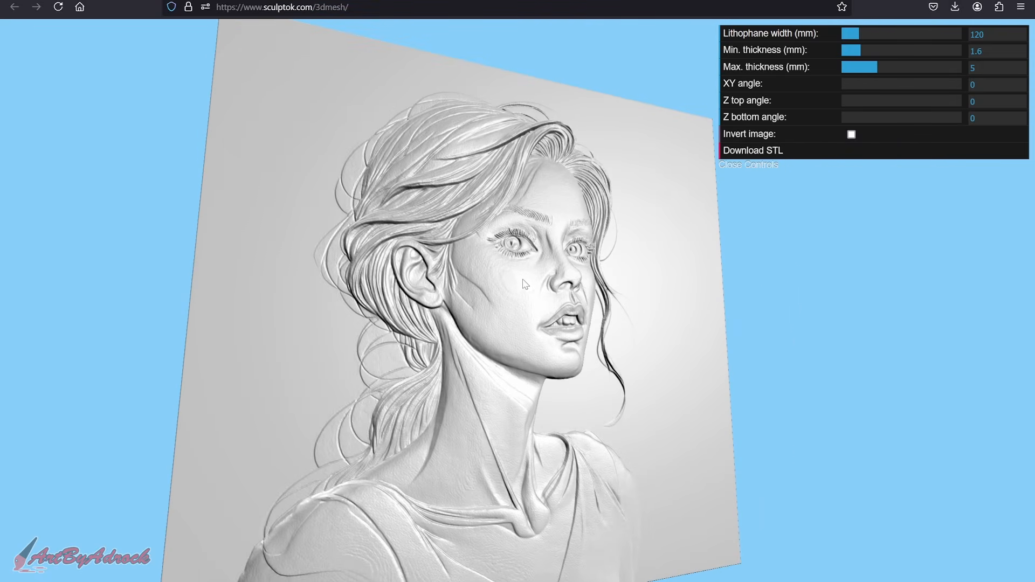
pyautogui.hotkey('alt', 'Left')
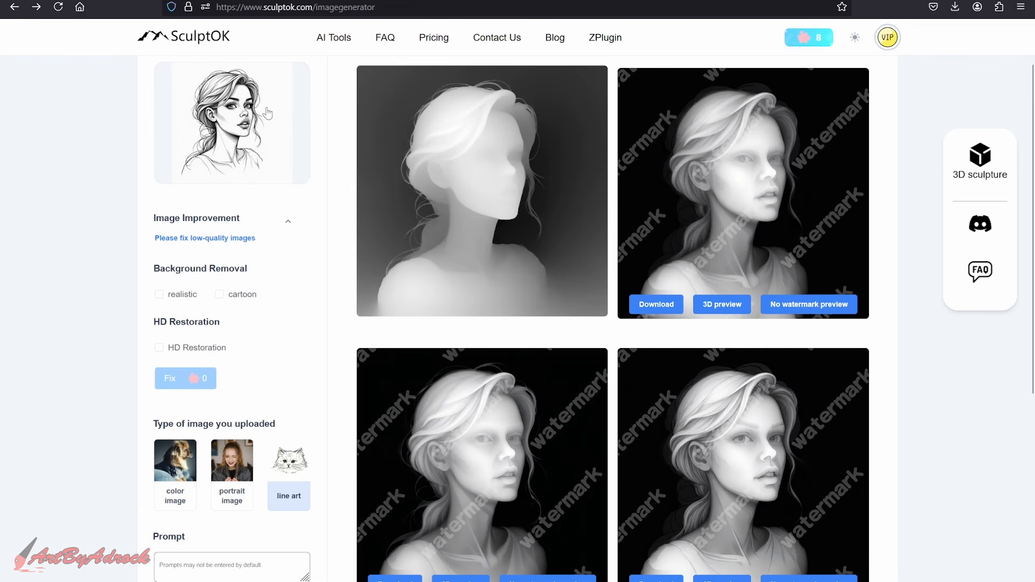
# Open the 3D preview of the woman's fourth depth map and examine its relief detail at an angle
pyautogui.scroll(-2, 718, 318)
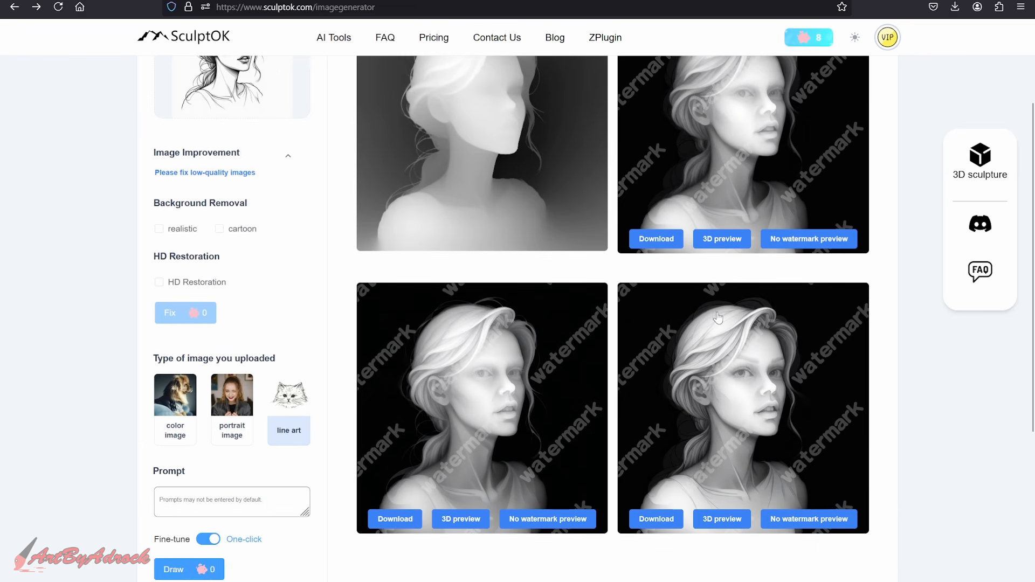
pyautogui.click(723, 520)
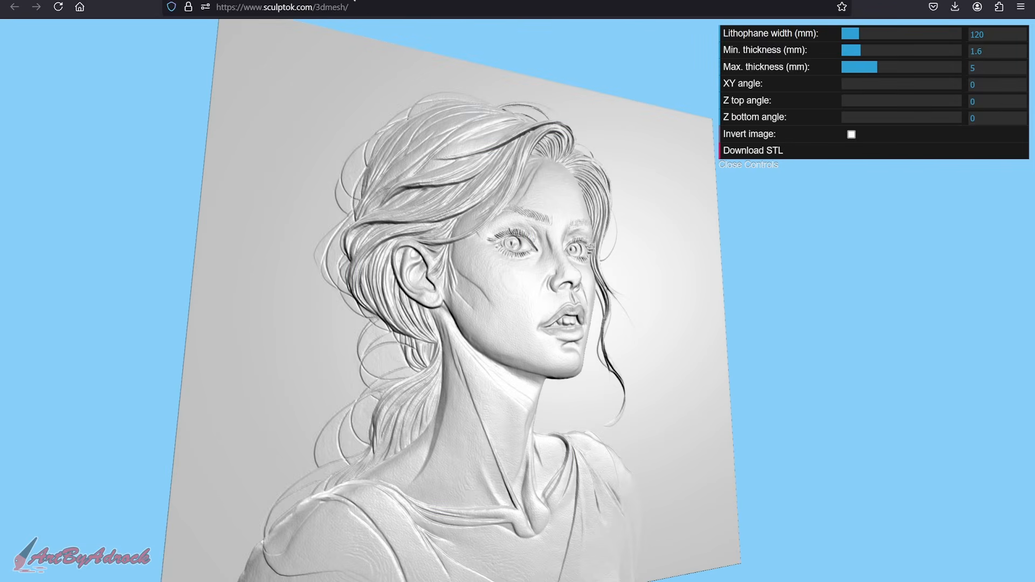
pyautogui.moveTo(537, 239); pyautogui.dragTo(503, 253)
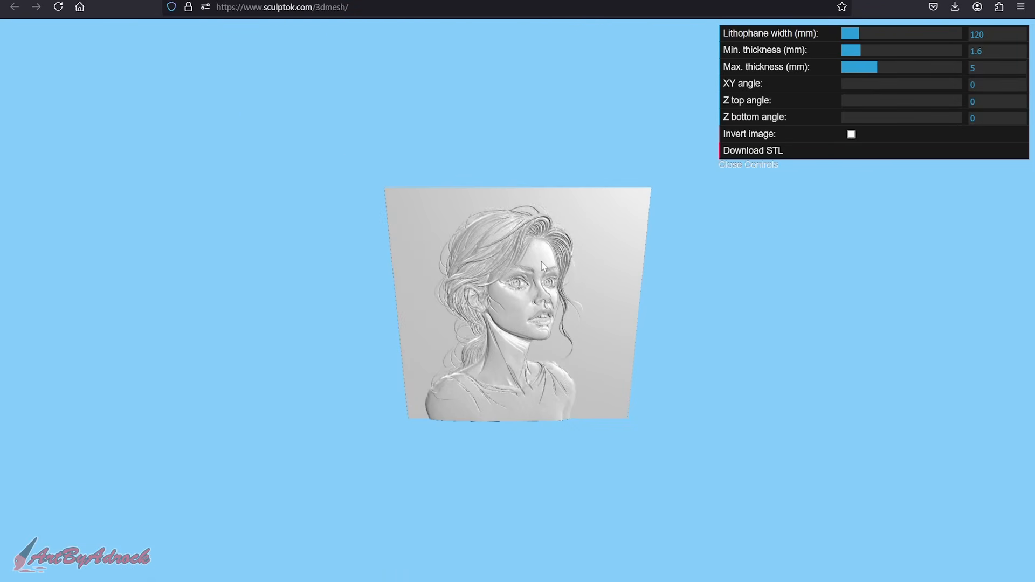
pyautogui.scroll(8, 546, 273)
pyautogui.moveTo(546, 356); pyautogui.dragTo(457, 281)
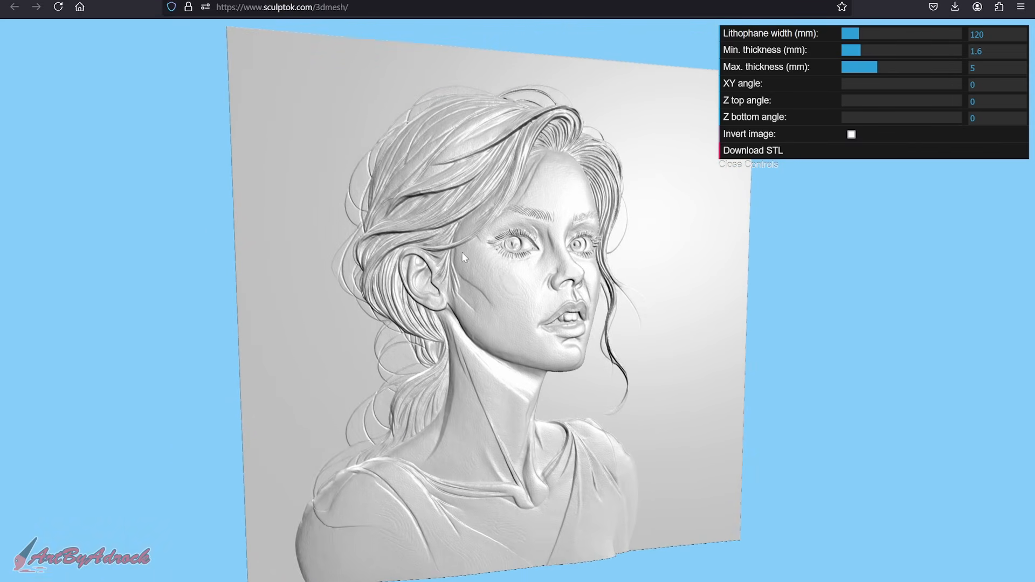
pyautogui.hotkey('ctrl', 'w')
# Compare the 3D previews of the woman's depth maps, examining face and hair up close, and return to the generator
pyautogui.scroll(3, 216, 140)
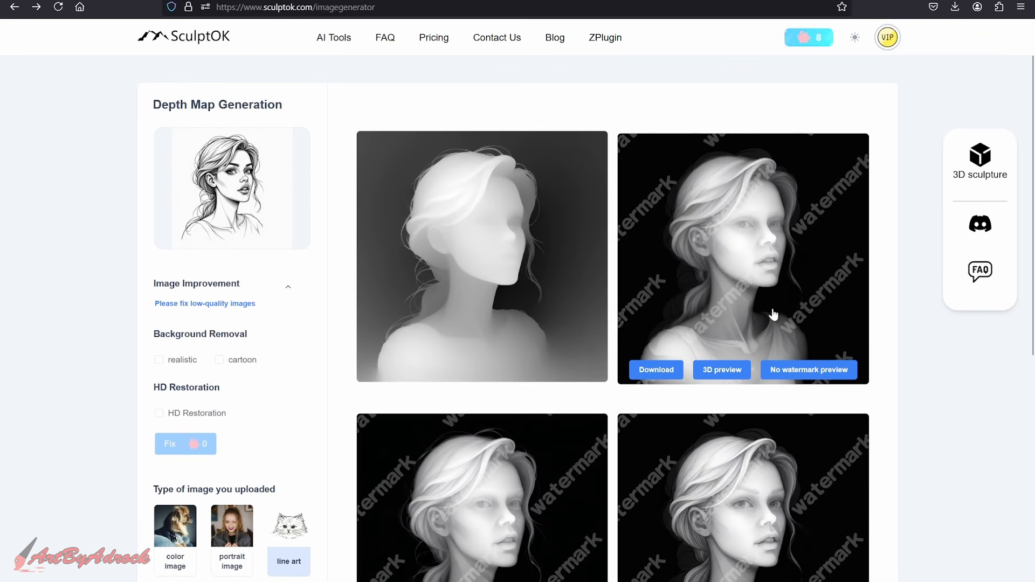
pyautogui.scroll(-2, 748, 521)
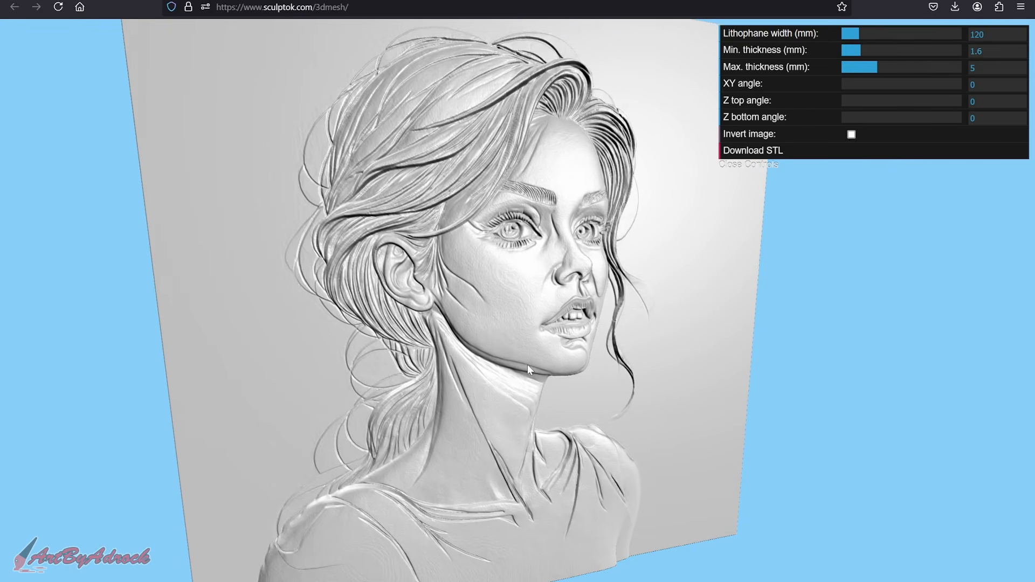
pyautogui.moveTo(527, 364); pyautogui.dragTo(460, 305)
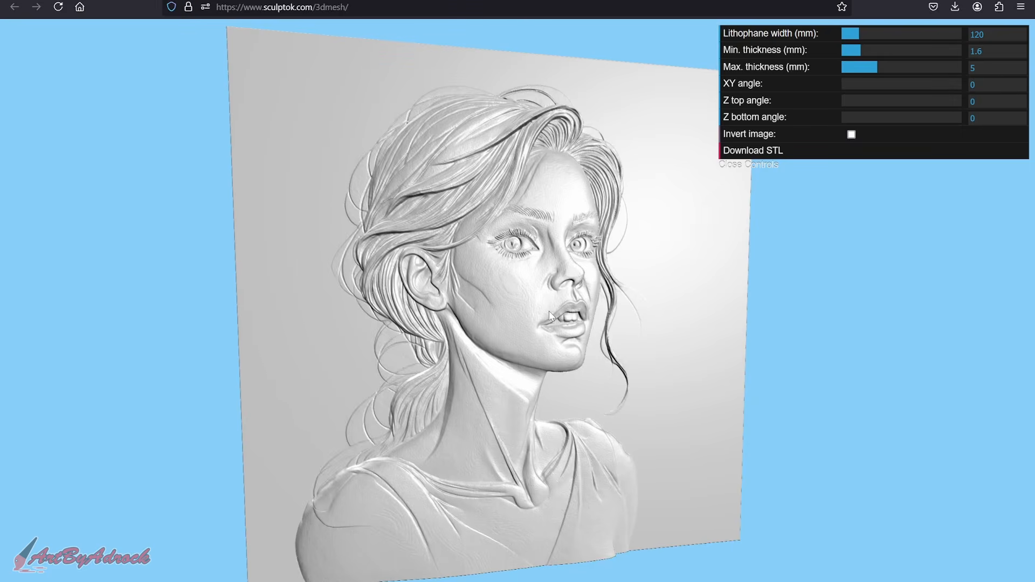
pyautogui.moveTo(549, 311); pyautogui.dragTo(402, 270)
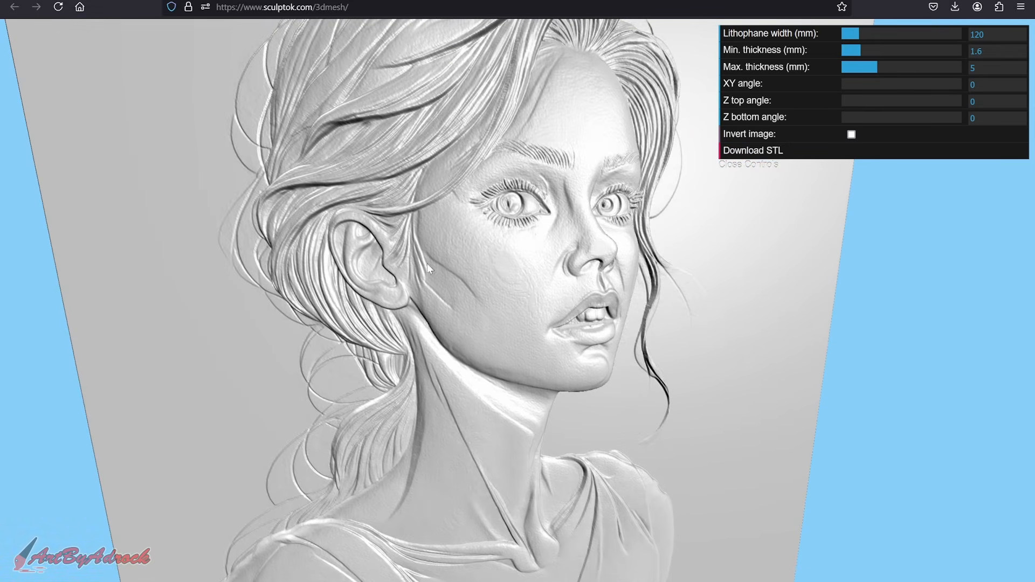
pyautogui.moveTo(469, 319)
pyautogui.mouseDown()
pyautogui.moveTo(552, 321)
pyautogui.moveTo(522, 342)
pyautogui.moveTo(619, 270)
pyautogui.moveTo(572, 302)
pyautogui.mouseUp()
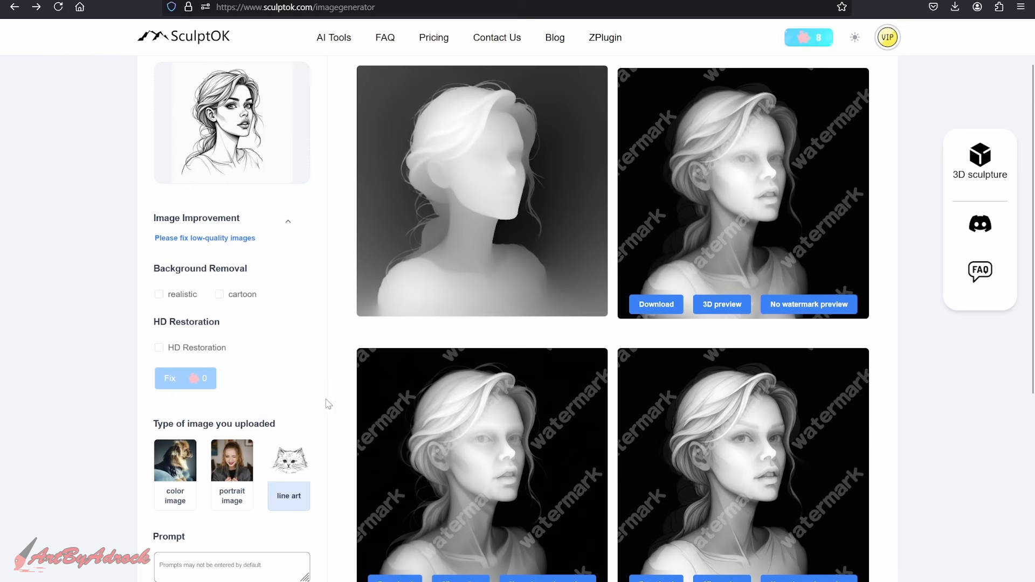
# Upload the portrait photo of the man in a suit and generate its depth maps with the image type set to portrait image
pyautogui.click(233, 503)
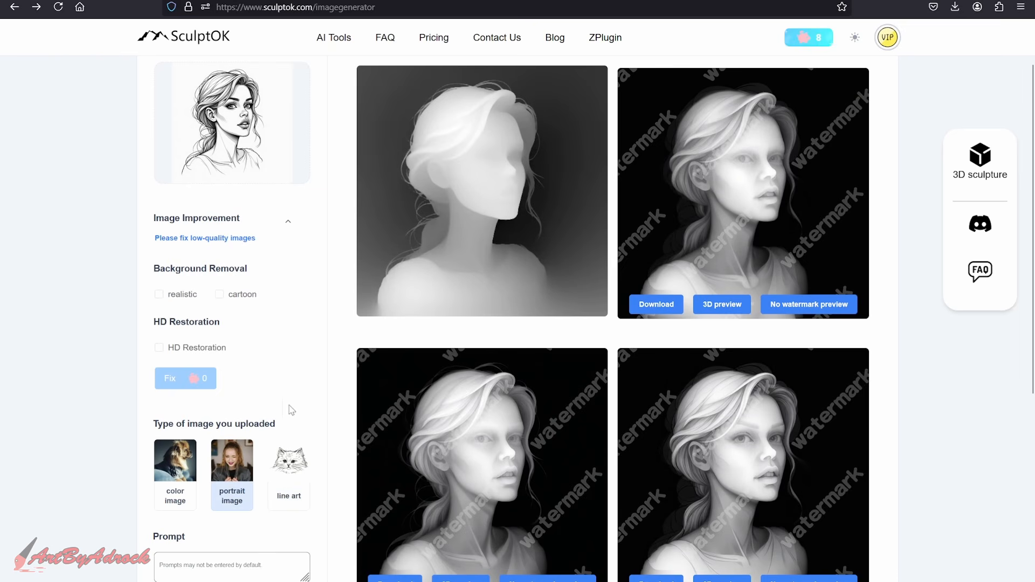
pyautogui.scroll(1, 335, 375)
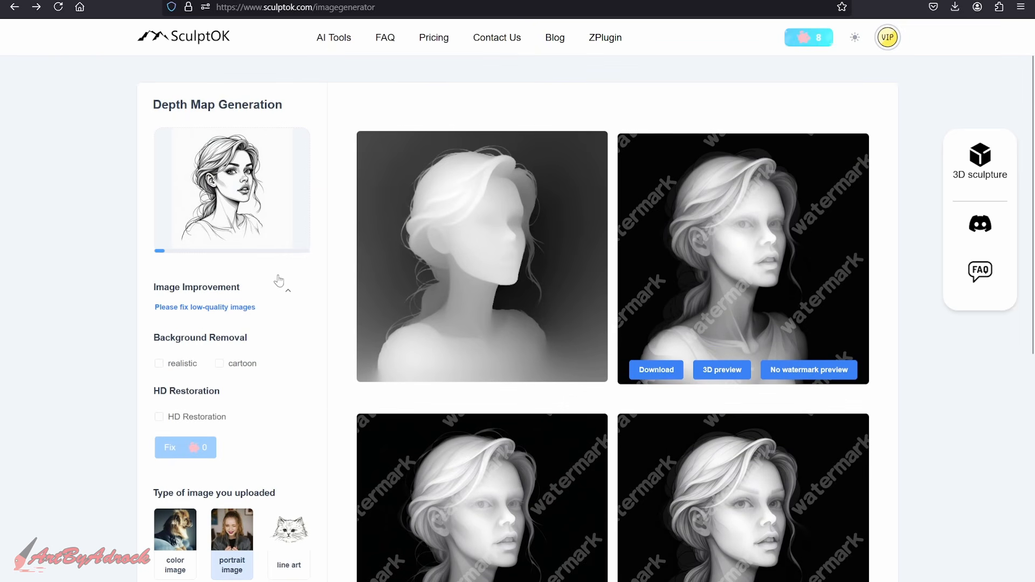
pyautogui.scroll(-2, 324, 342)
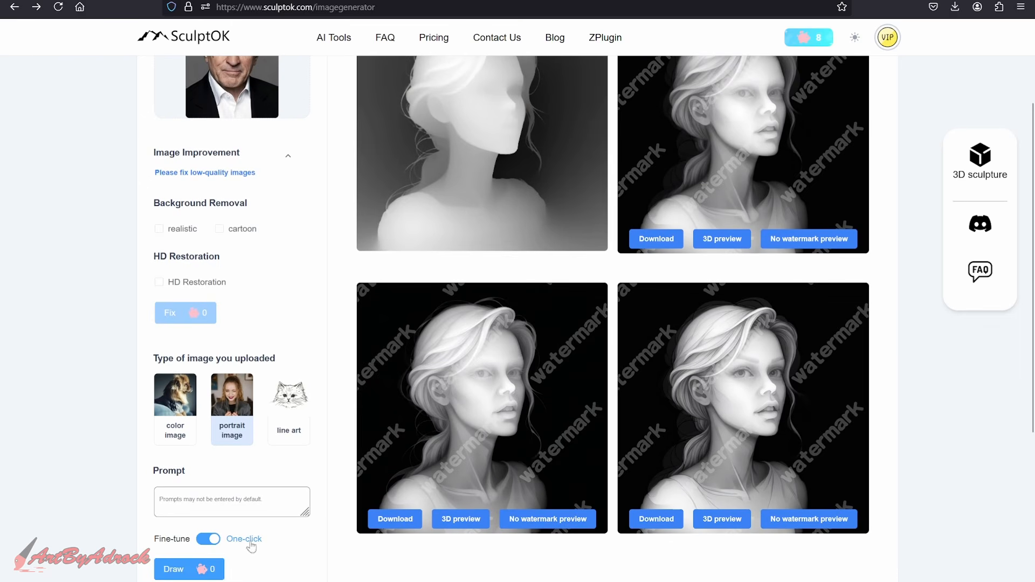
pyautogui.click(188, 570)
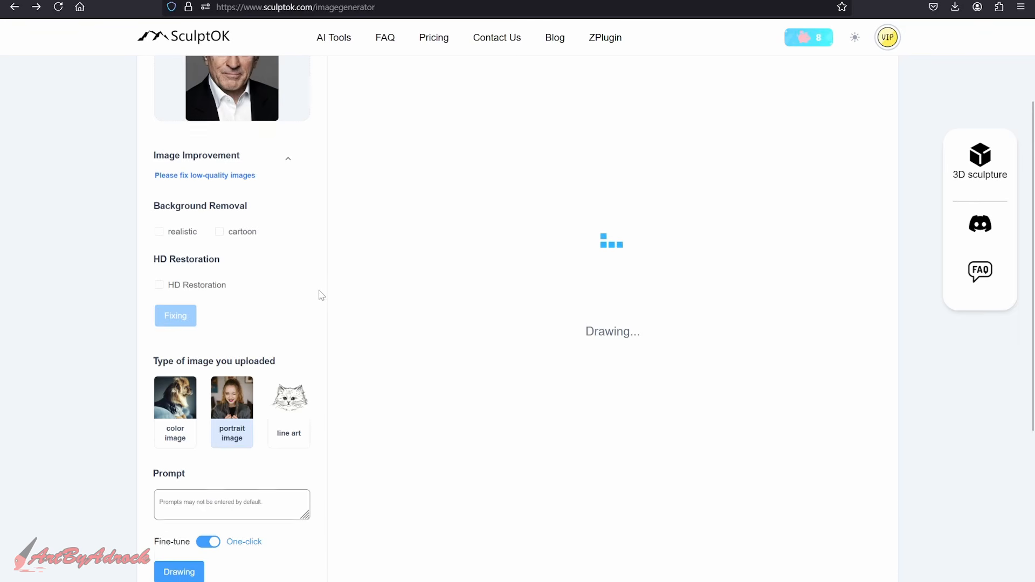
pyautogui.scroll(2, 322, 294)
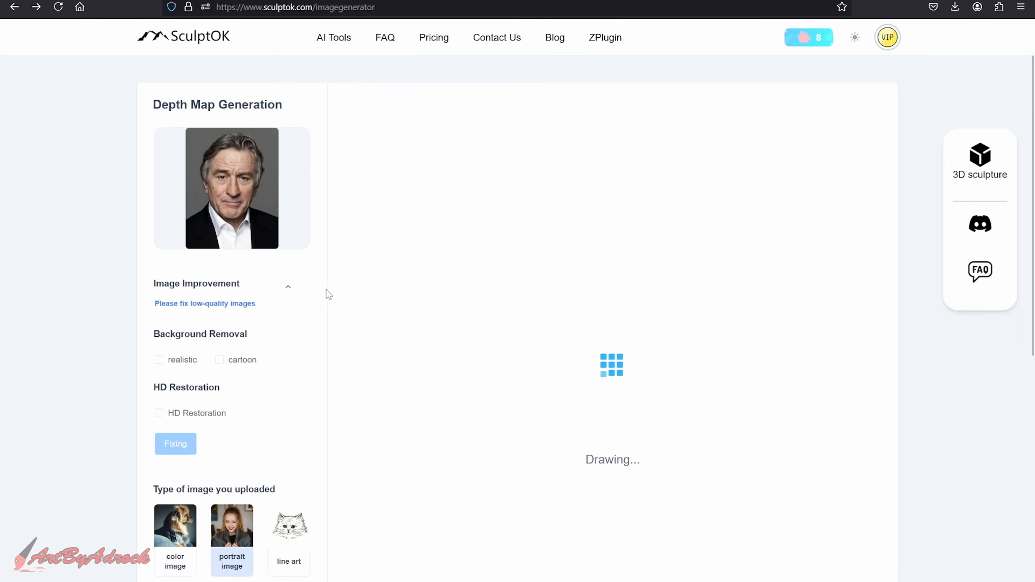
# Open the 3D preview of the man's second depth map and inspect the facial relief up close
pyautogui.scroll(-1, 328, 294)
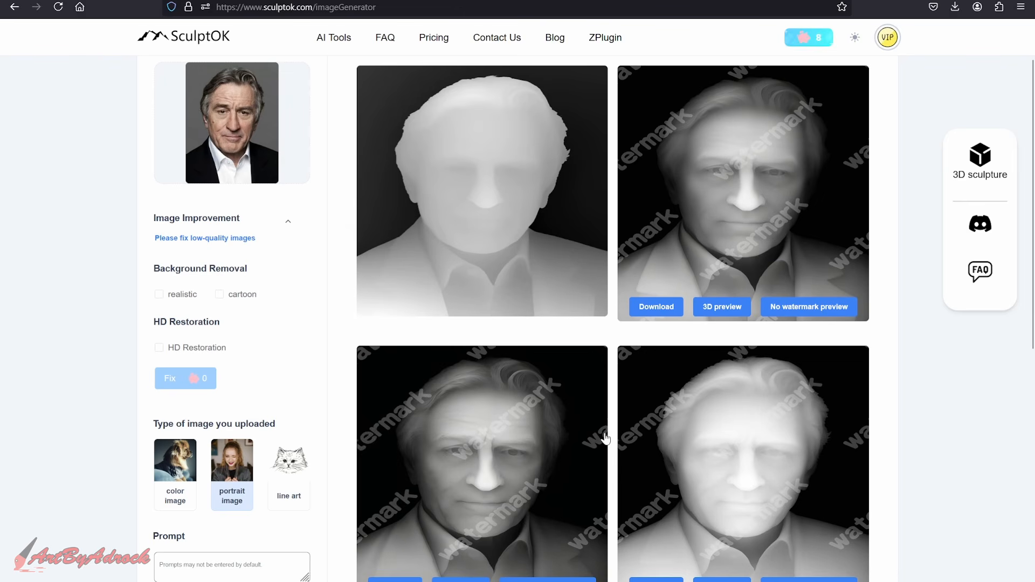
pyautogui.click(723, 307)
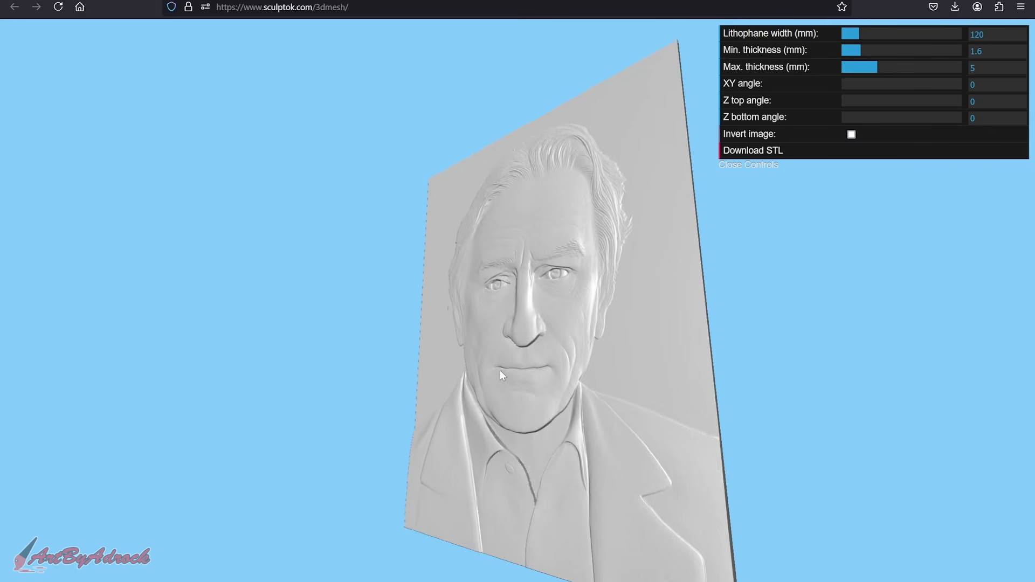
pyautogui.moveTo(500, 371)
pyautogui.mouseDown()
pyautogui.moveTo(615, 383)
pyautogui.moveTo(562, 389)
pyautogui.moveTo(562, 377)
pyautogui.moveTo(576, 391)
pyautogui.moveTo(571, 368)
pyautogui.moveTo(554, 361)
pyautogui.mouseUp()
pyautogui.scroll(6, 569, 386)
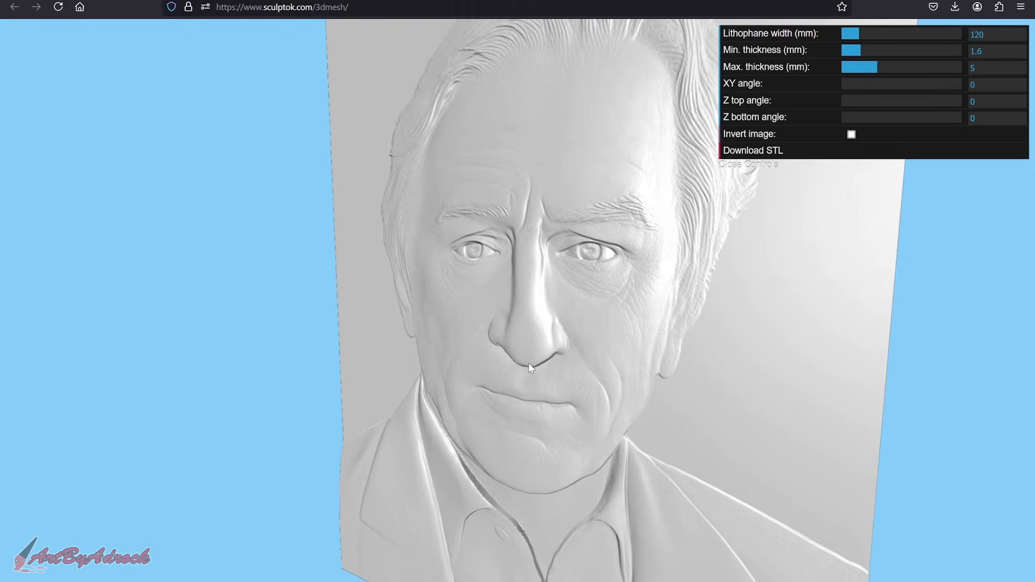
# Finish viewing the man's second depth map in 3D and open the 3D preview of his fourth depth map
pyautogui.moveTo(529, 363)
pyautogui.mouseDown()
pyautogui.moveTo(593, 364)
pyautogui.moveTo(513, 360)
pyautogui.moveTo(535, 381)
pyautogui.mouseUp()
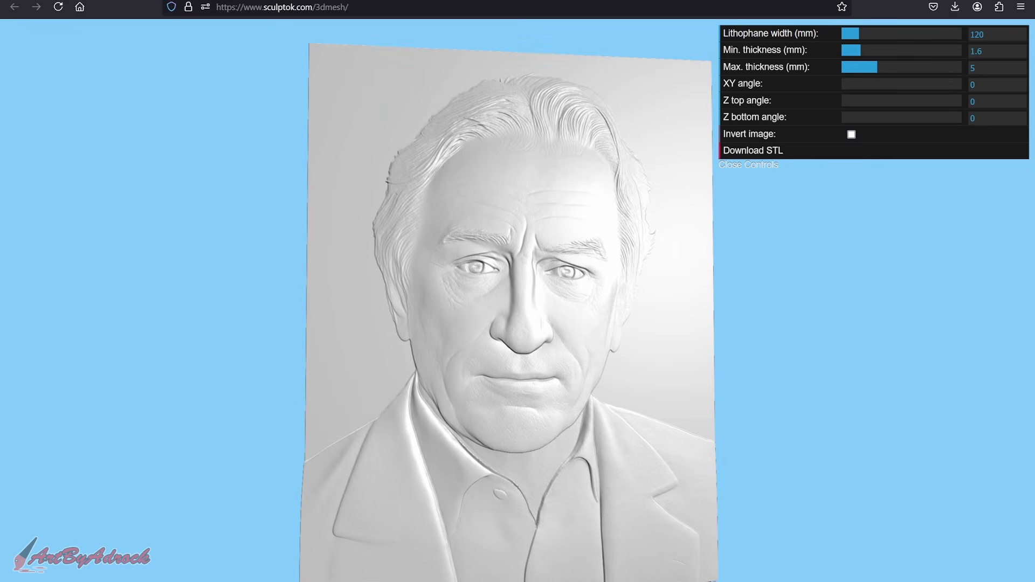
pyautogui.click(70, 2)
pyautogui.scroll(-1, 800, 480)
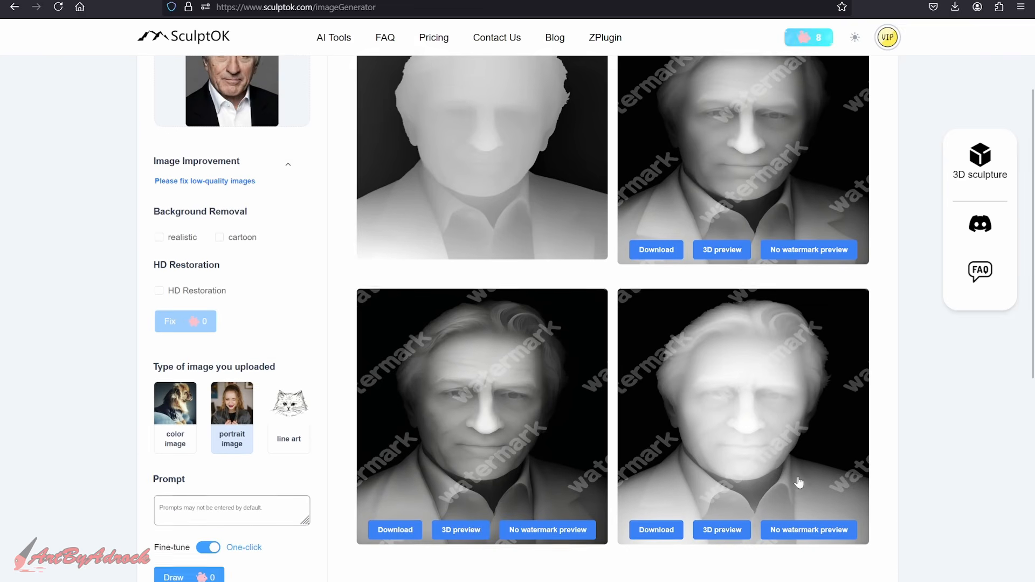
pyautogui.scroll(-1, 799, 481)
pyautogui.click(720, 521)
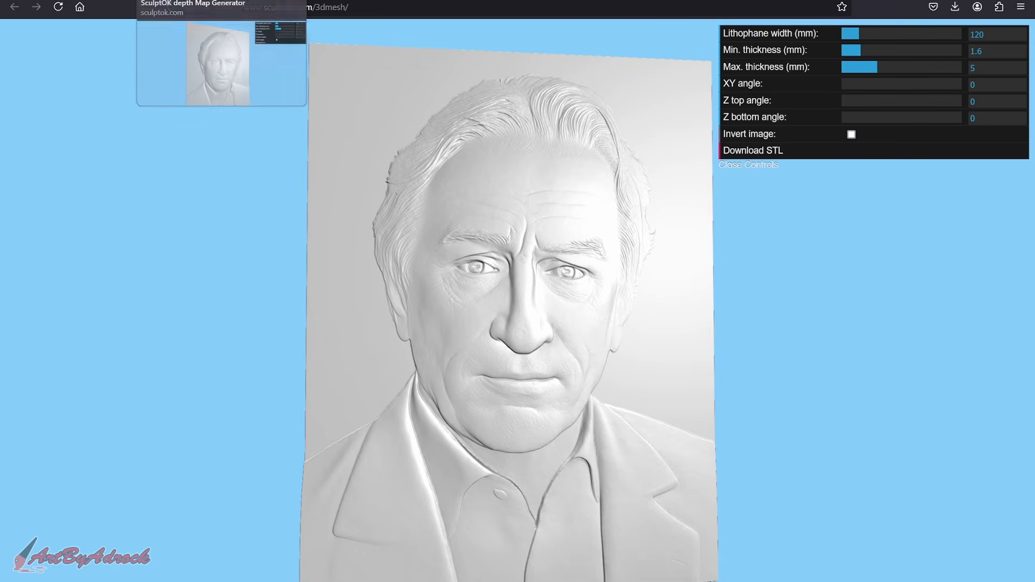
pyautogui.hotkey('ctrl', 'Tab')
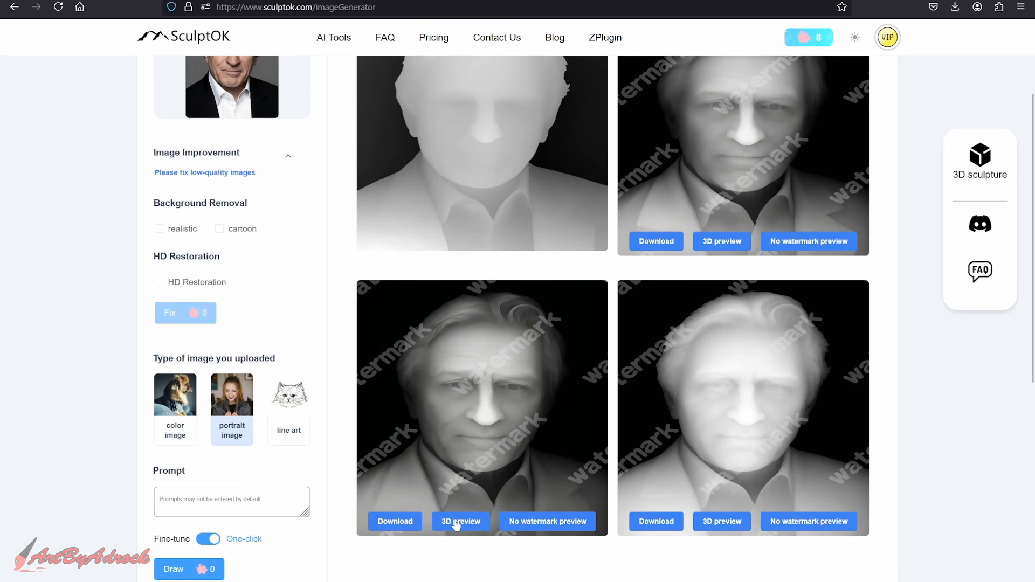
# Open the 3D preview of the man's third depth map, examine the facial relief from several angles, and return to the generator
pyautogui.click(456, 522)
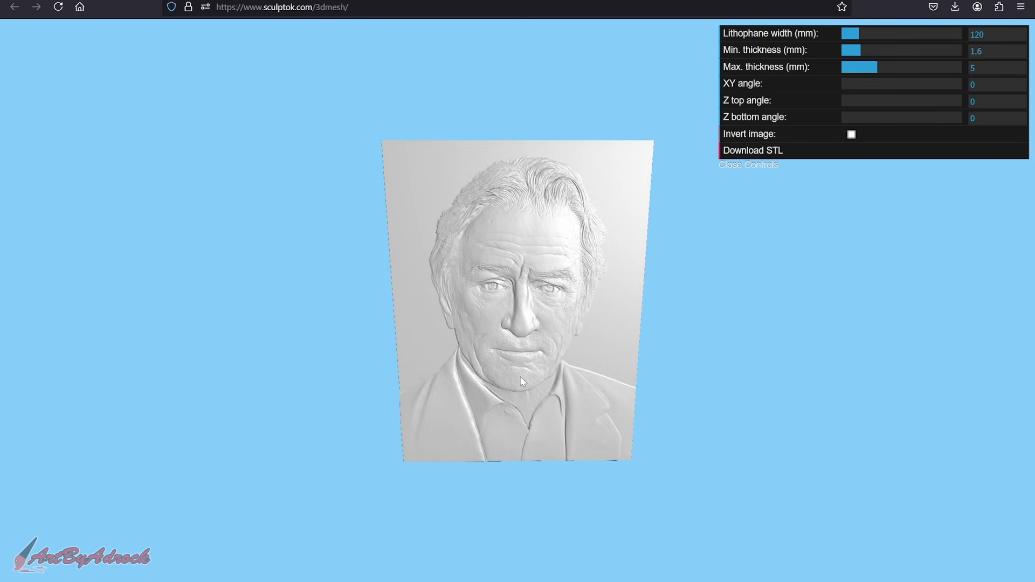
pyautogui.scroll(6, 520, 381)
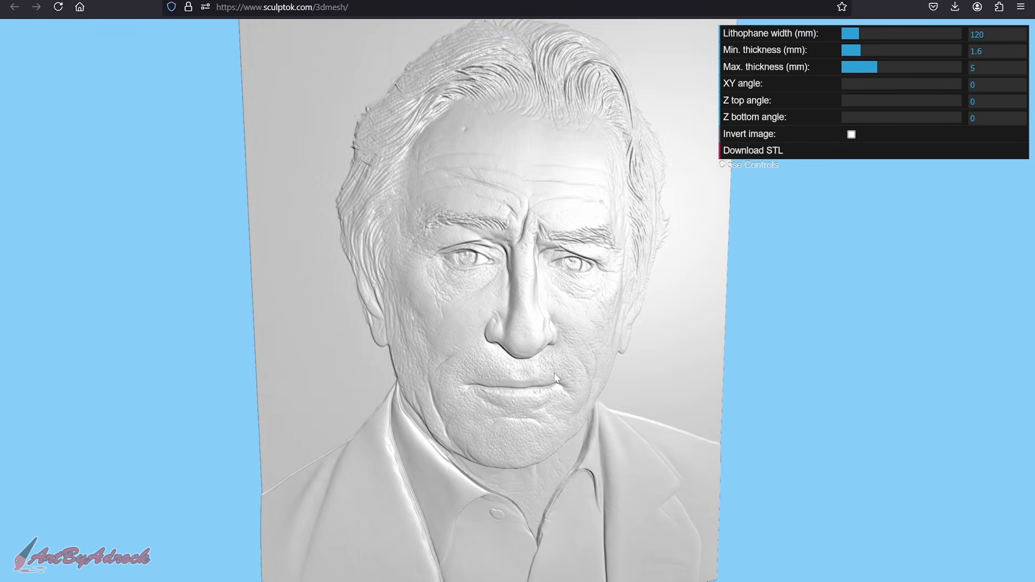
pyautogui.moveTo(554, 374); pyautogui.dragTo(571, 344)
pyautogui.moveTo(613, 315); pyautogui.dragTo(665, 316)
pyautogui.moveTo(504, 323); pyautogui.dragTo(420, 314)
pyautogui.moveTo(523, 364); pyautogui.dragTo(505, 322)
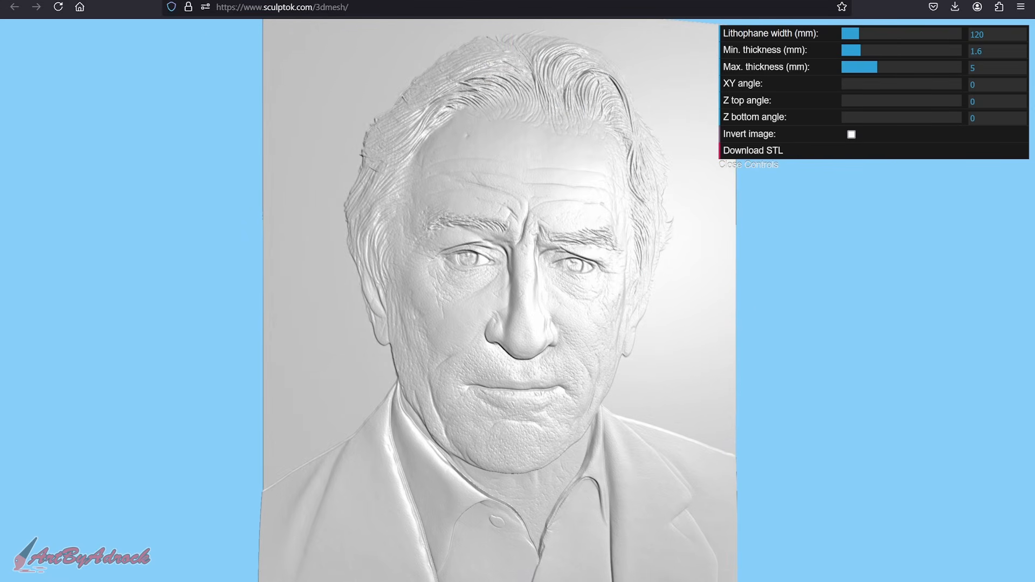
pyautogui.click(72, 1)
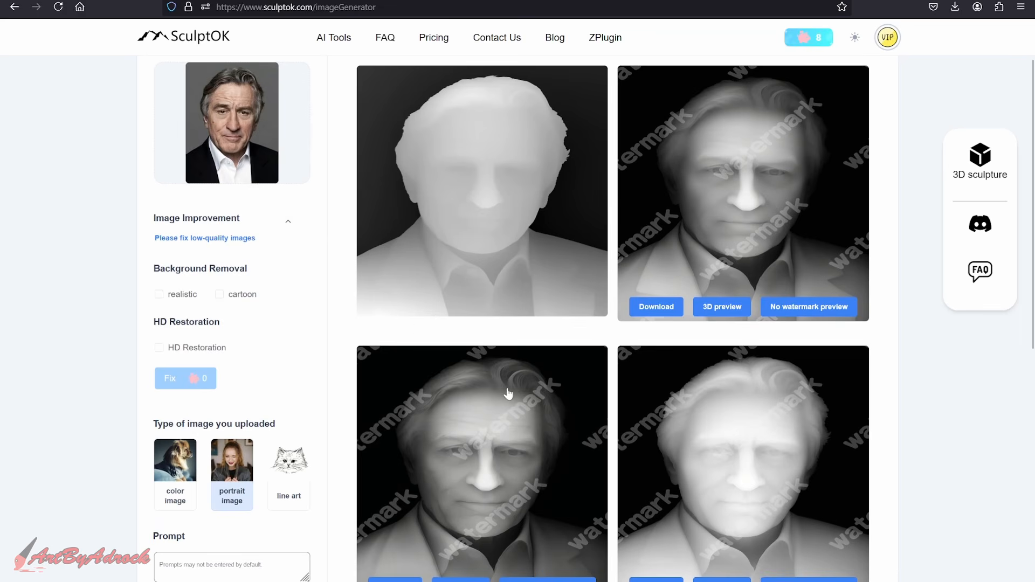
# Compare the man's generated depth maps with the original portrait photo in the image viewer
pyautogui.scroll(-1, 508, 394)
pyautogui.scroll(2, 647, 378)
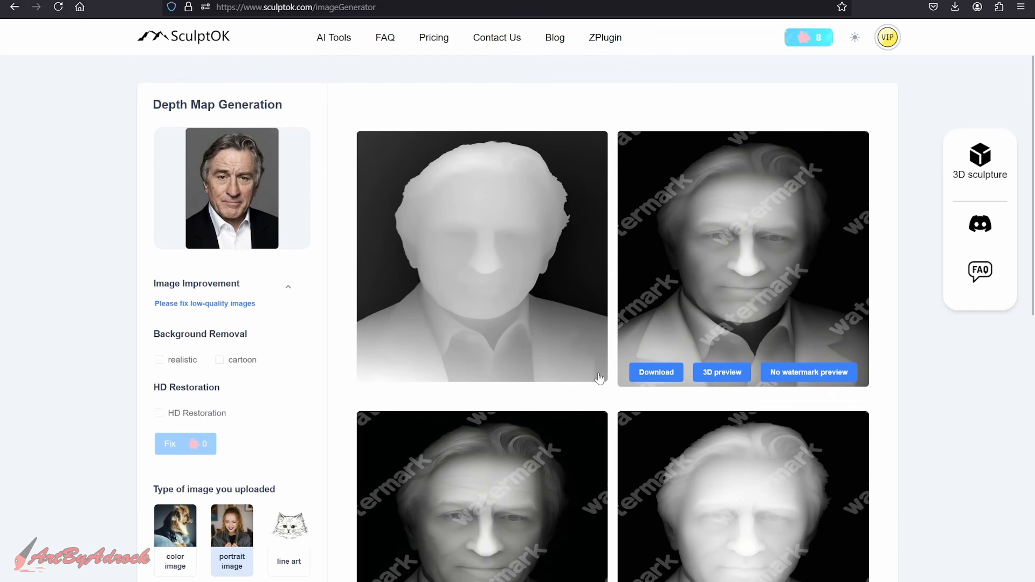
pyautogui.scroll(-2, 370, 307)
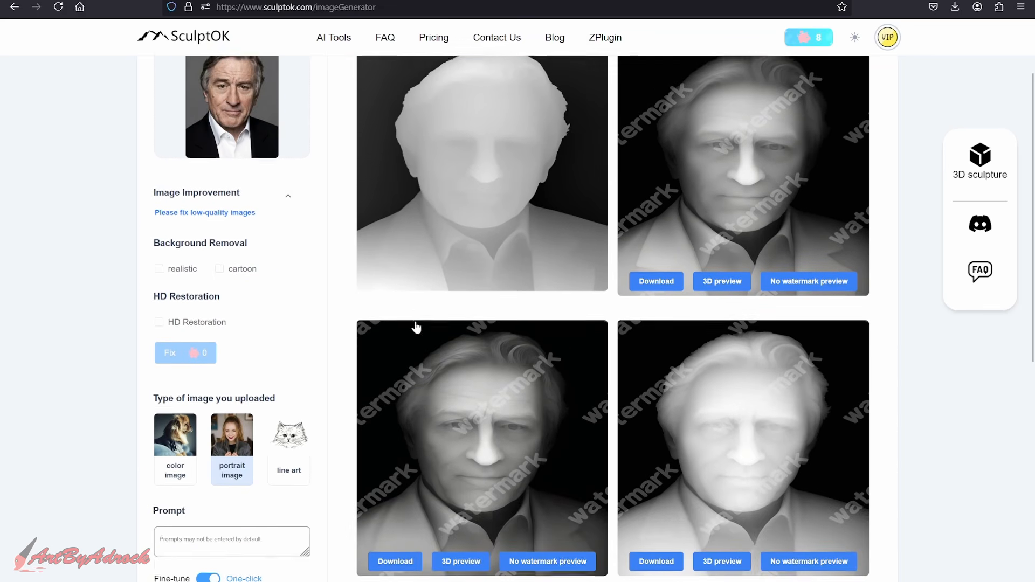
pyautogui.hotkey('alt', 'Tab')
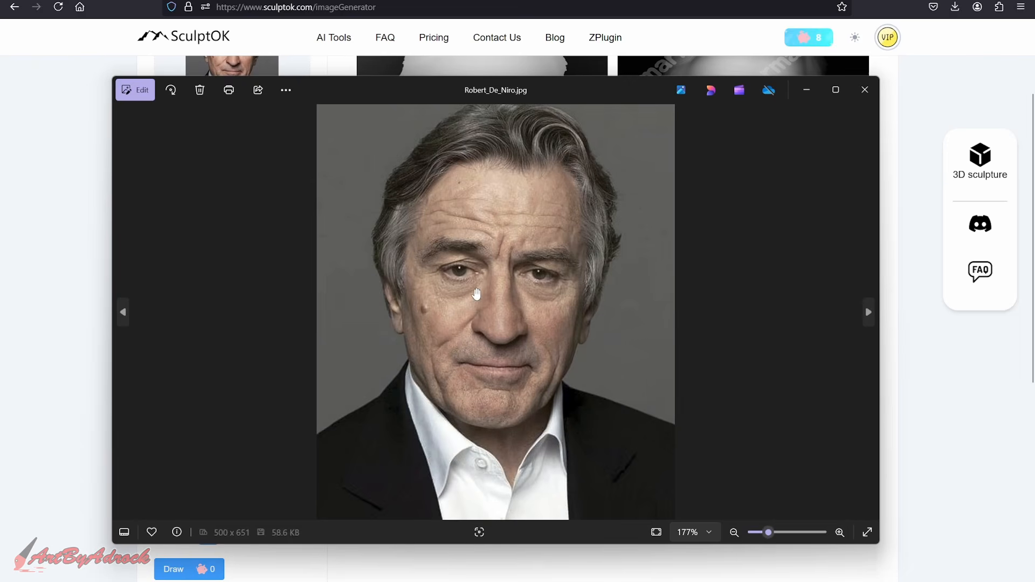
pyautogui.scroll(-1, 502, 322)
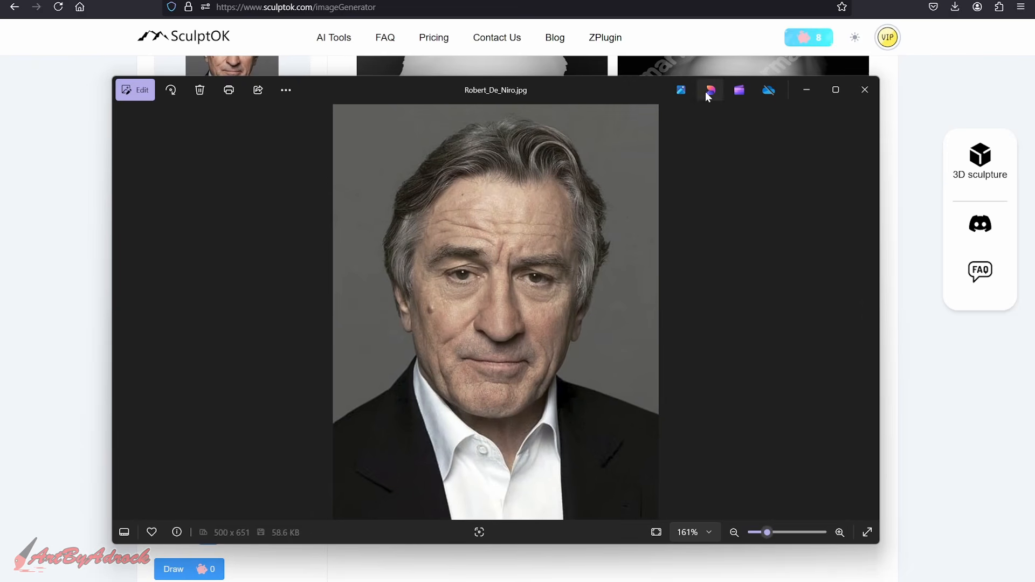
pyautogui.moveTo(618, 86)
pyautogui.mouseDown()
pyautogui.moveTo(639, 139)
pyautogui.moveTo(636, 92)
pyautogui.mouseUp()
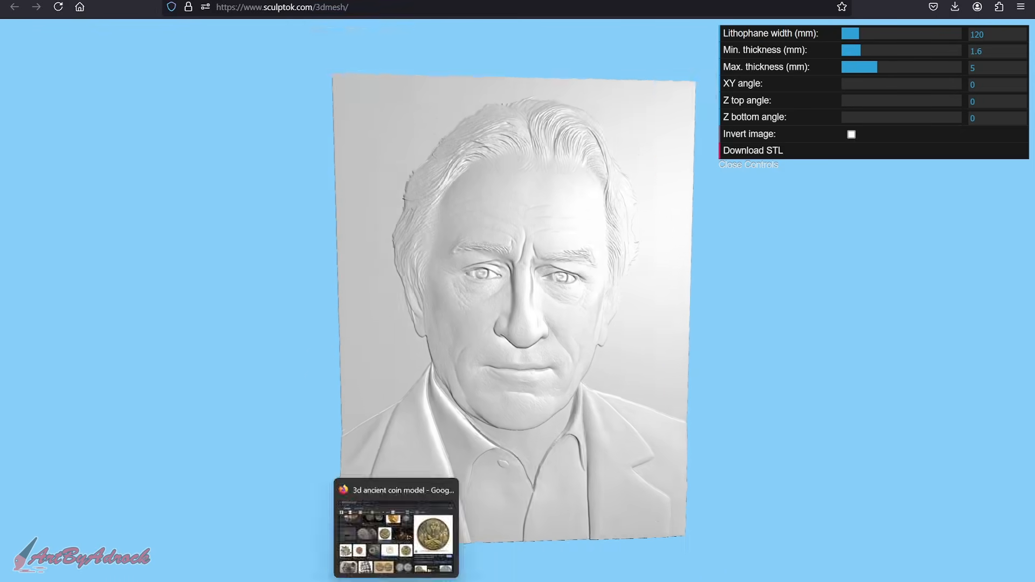
# Upload the bronze medallion image of the crowned woman and generate its depth maps with the image type set to color image
pyautogui.moveTo(209, 581)
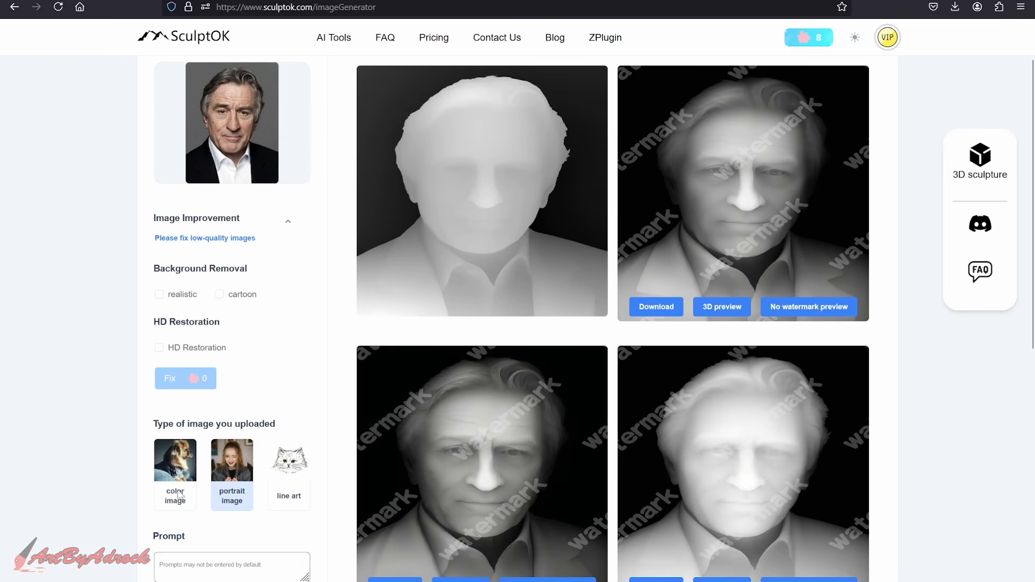
pyautogui.click(178, 495)
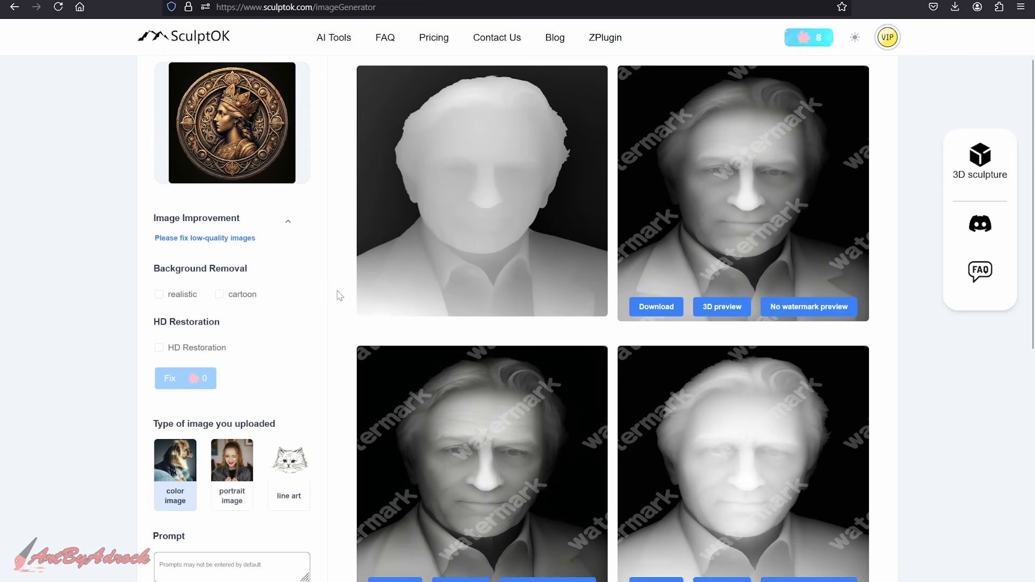
pyautogui.scroll(2, 331, 289)
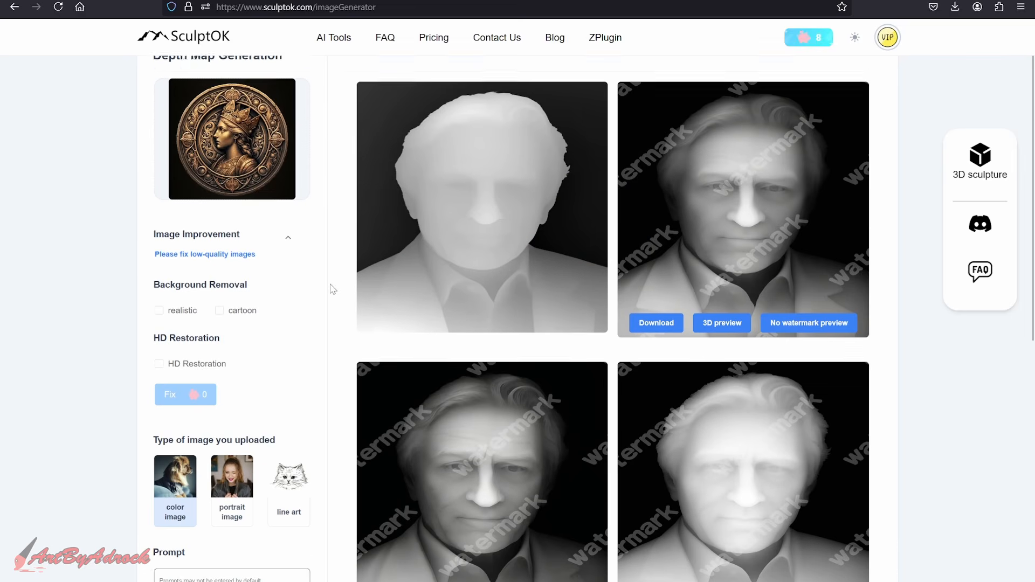
pyautogui.scroll(-2, 331, 397)
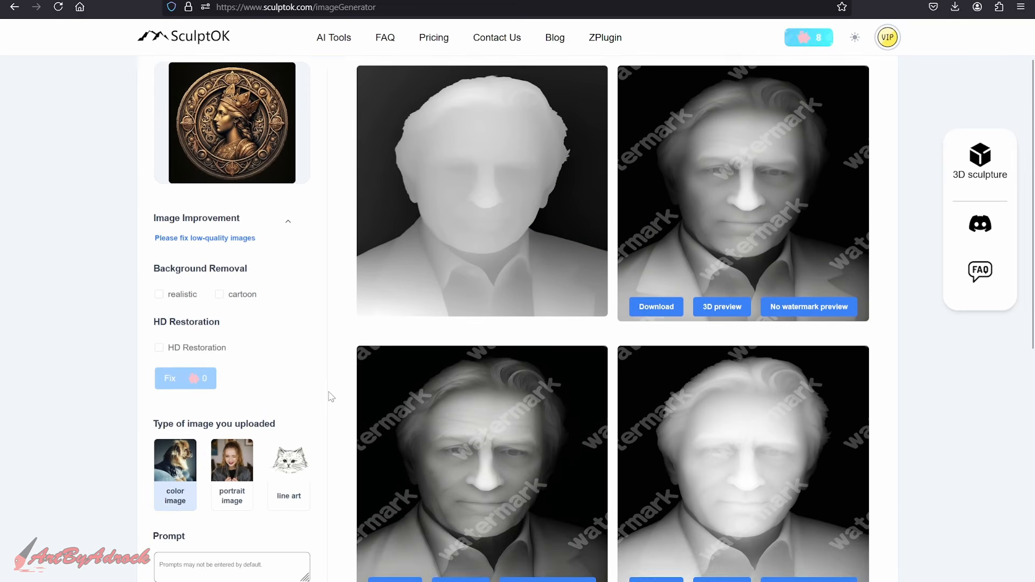
pyautogui.scroll(1, 315, 240)
pyautogui.scroll(-2, 322, 292)
pyautogui.click(179, 503)
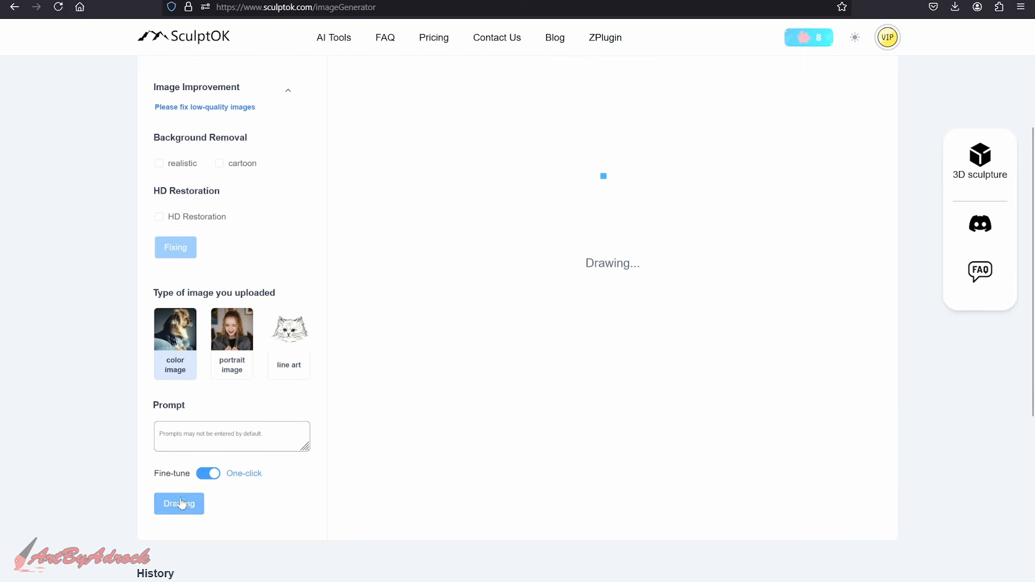
pyautogui.scroll(3, 348, 326)
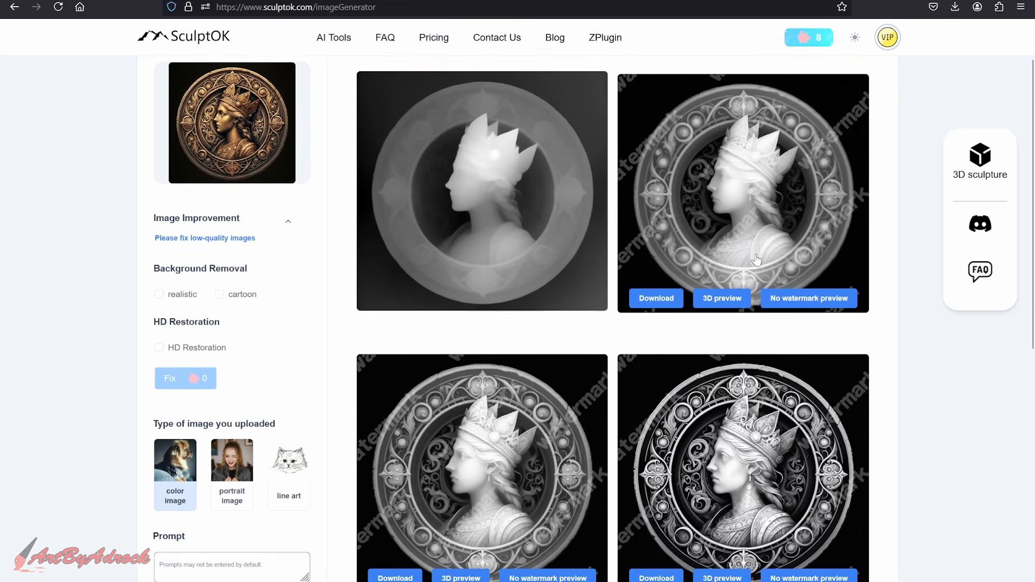
# Open the 3D preview of the medallion's second depth map and view its relief at an angle
pyautogui.click(728, 303)
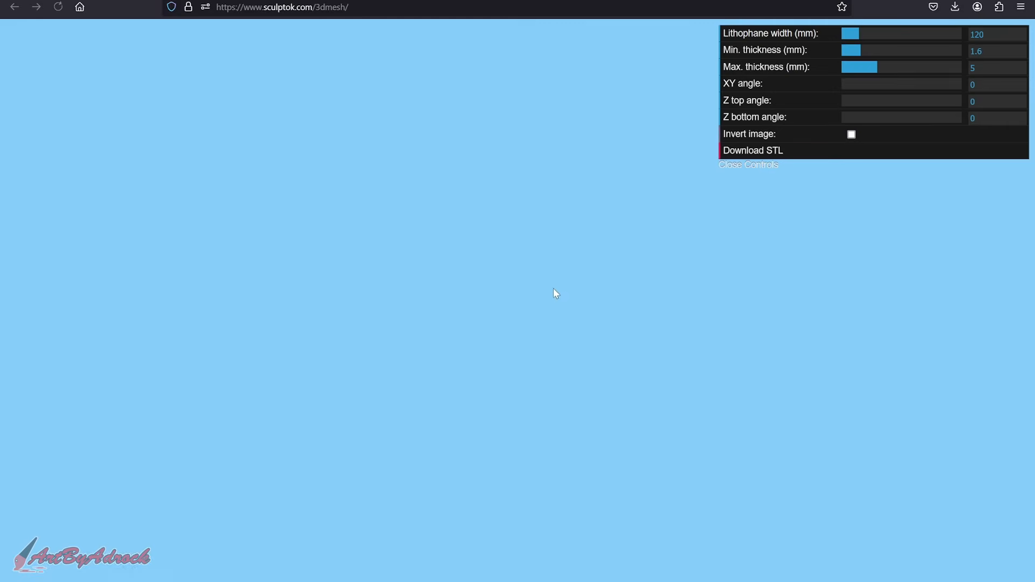
pyautogui.moveTo(582, 309); pyautogui.dragTo(455, 359)
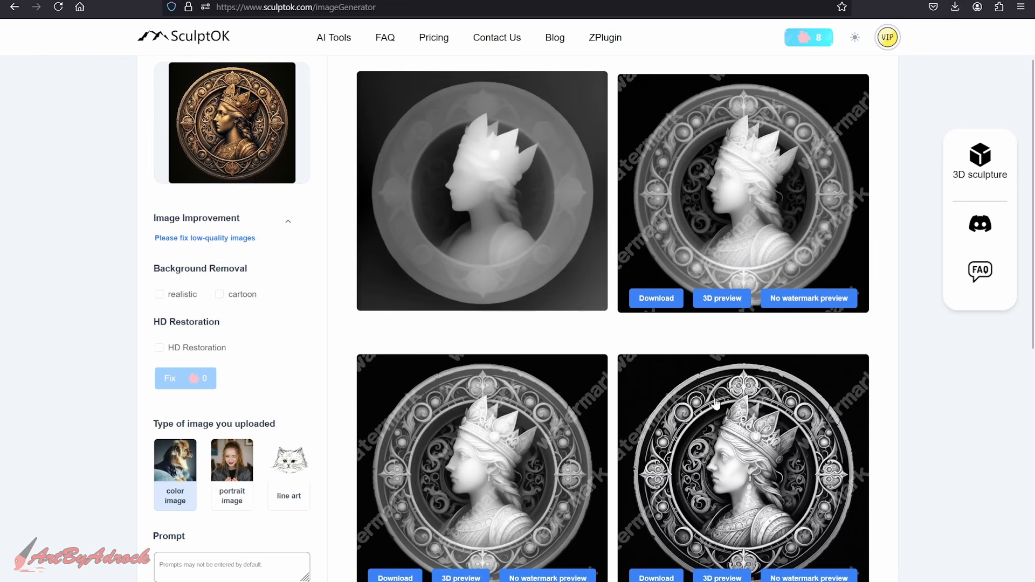
# Open the 3D preview of the medallion's high-contrast fourth depth map and examine the ornament and face depth from both sides
pyautogui.scroll(-1, 716, 403)
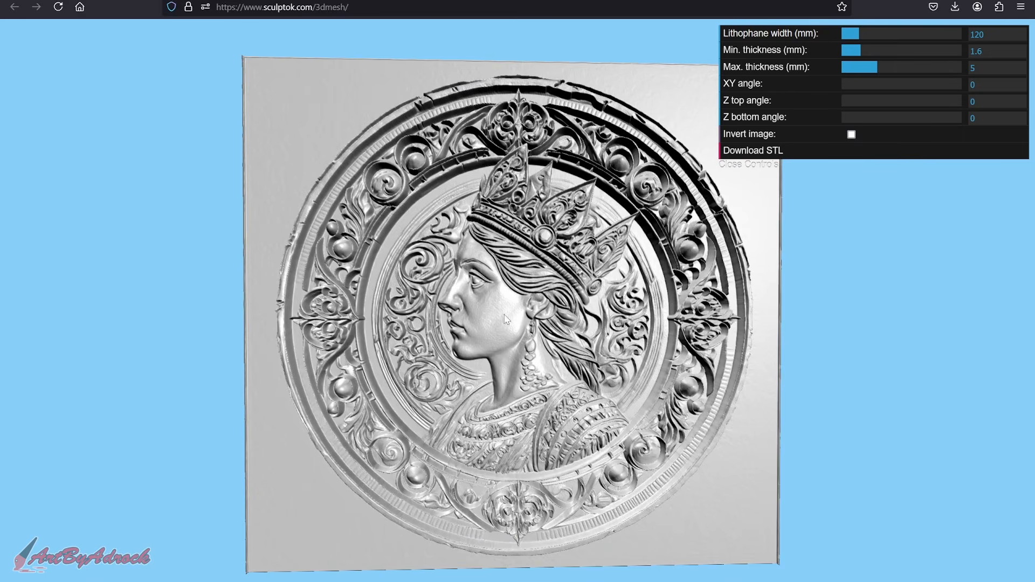
pyautogui.moveTo(545, 352); pyautogui.dragTo(487, 332)
pyautogui.scroll(4, 544, 323)
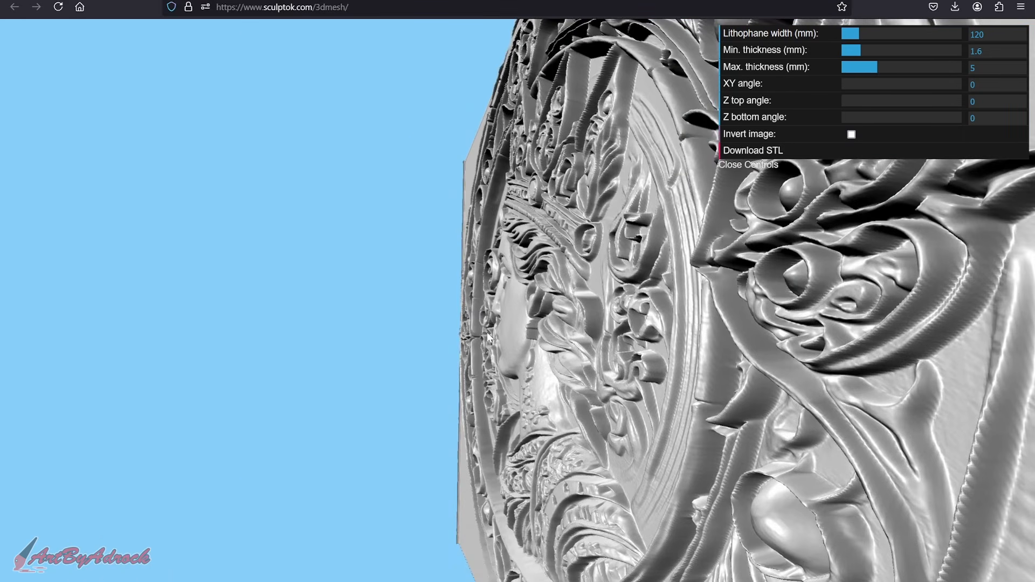
pyautogui.scroll(-2, 607, 318)
pyautogui.scroll(-2, 666, 335)
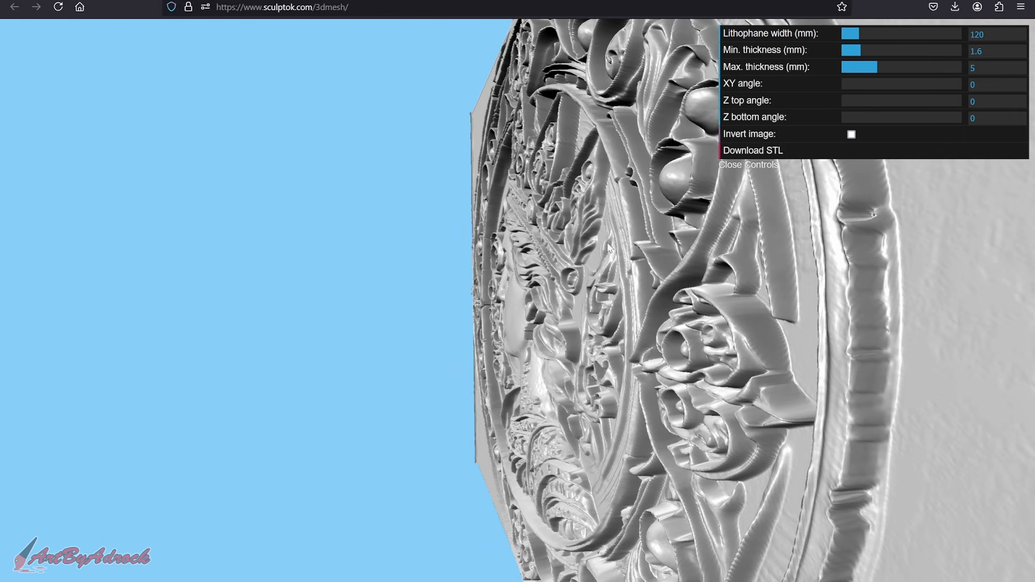
pyautogui.moveTo(424, 306); pyautogui.dragTo(580, 284)
pyautogui.moveTo(420, 335); pyautogui.dragTo(458, 330)
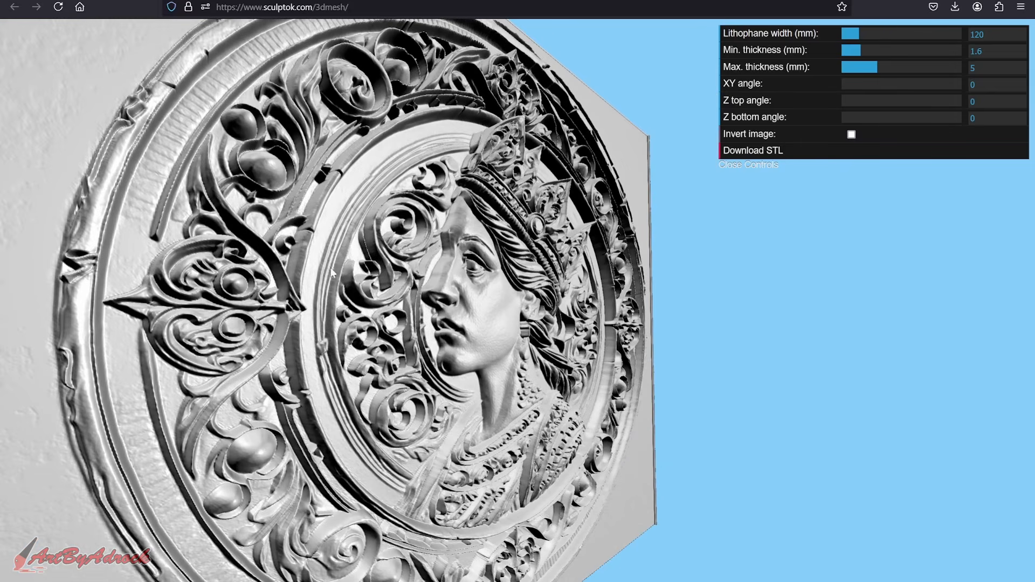
pyautogui.moveTo(314, 275); pyautogui.dragTo(355, 317)
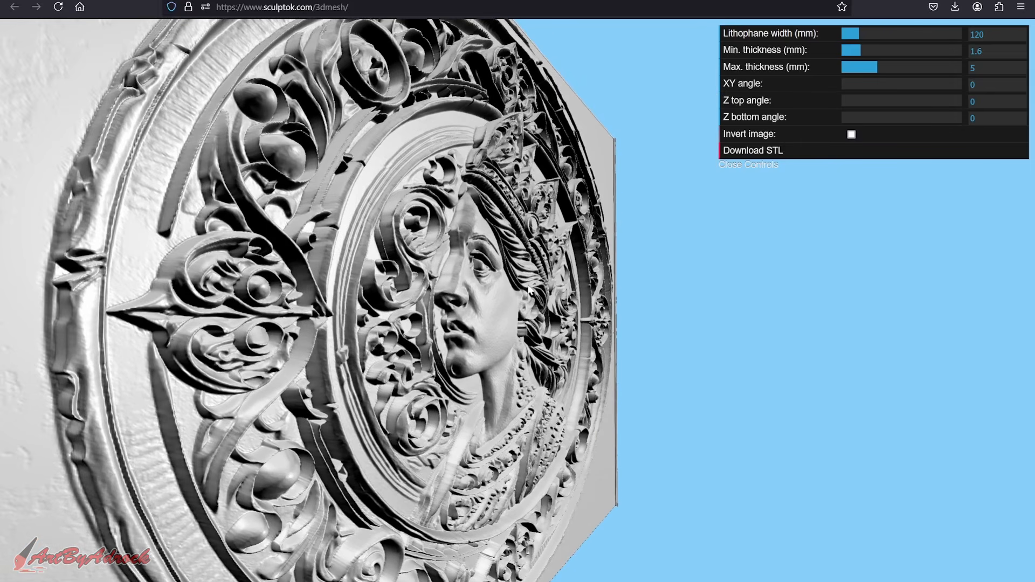
pyautogui.moveTo(529, 291); pyautogui.dragTo(451, 287)
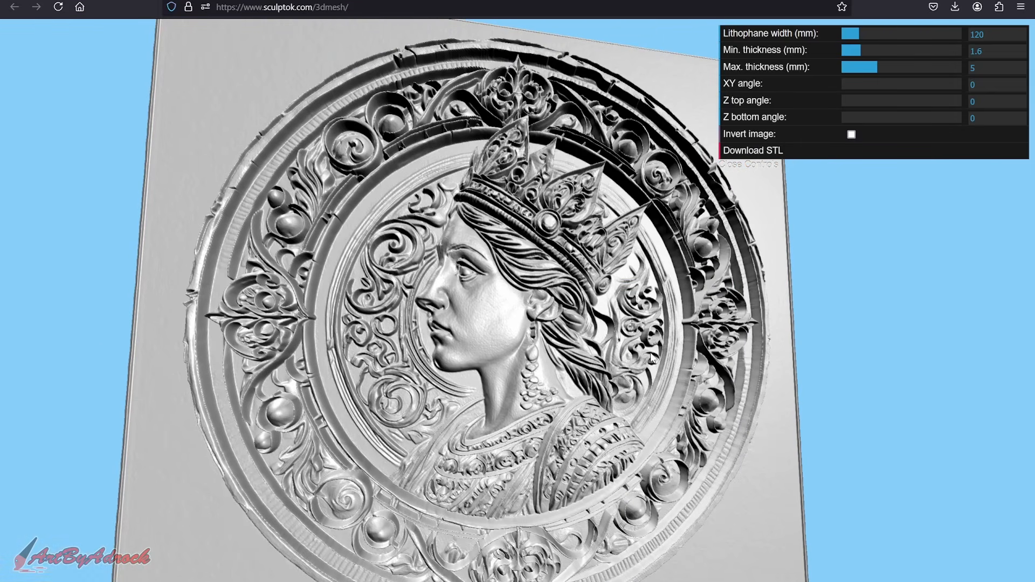
pyautogui.moveTo(652, 358); pyautogui.dragTo(588, 318)
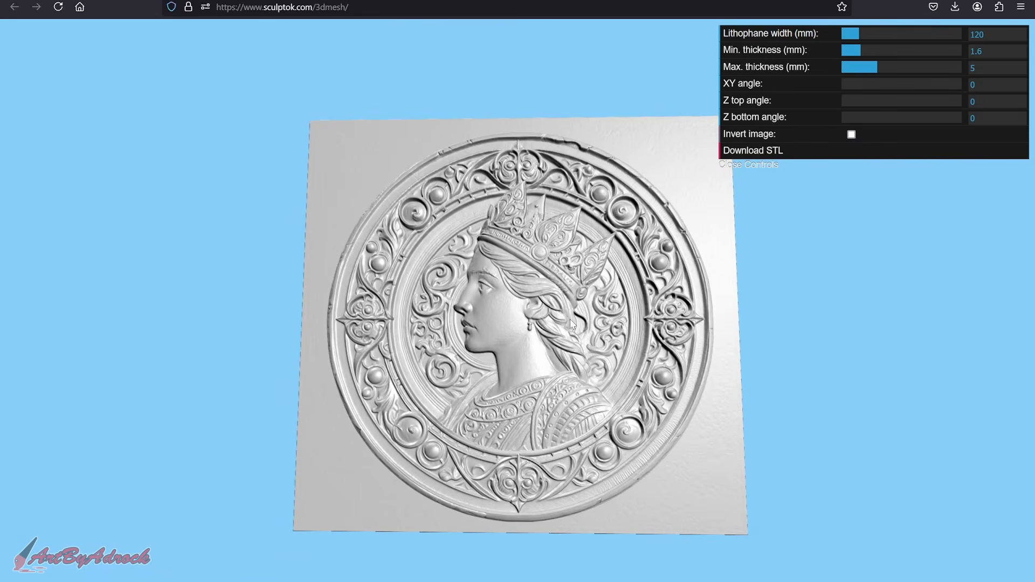
# Examine the medallion's softer relief preview up close, then compare the generated depth maps in the generator
pyautogui.scroll(3, 572, 324)
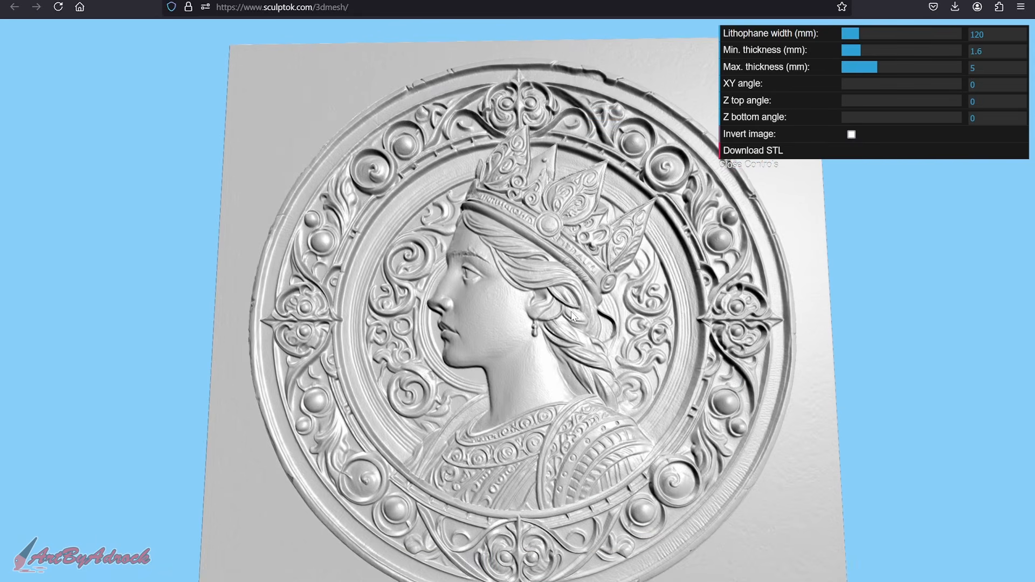
pyautogui.moveTo(573, 321); pyautogui.dragTo(672, 333)
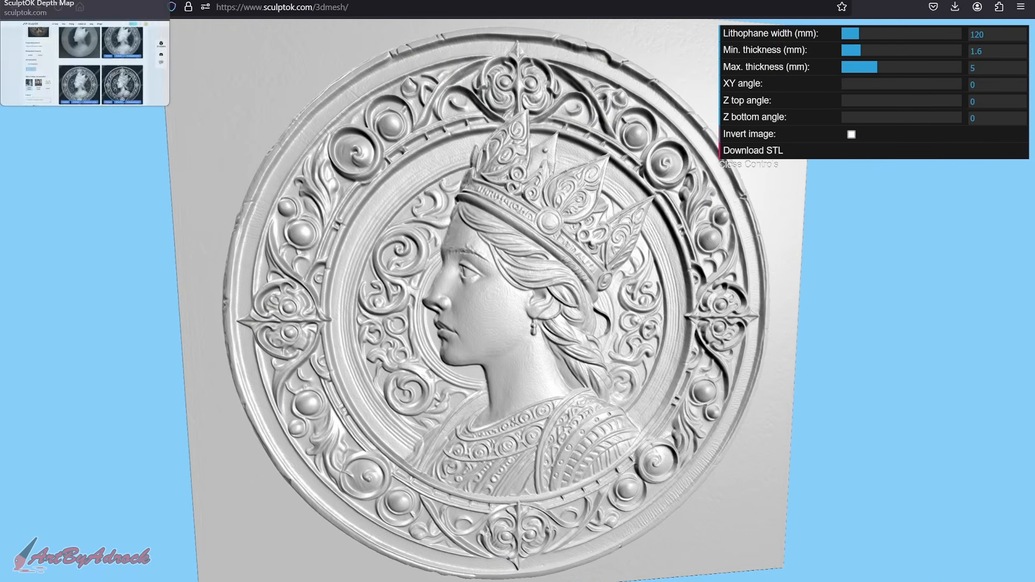
pyautogui.click(59, 1)
pyautogui.scroll(3, 212, 201)
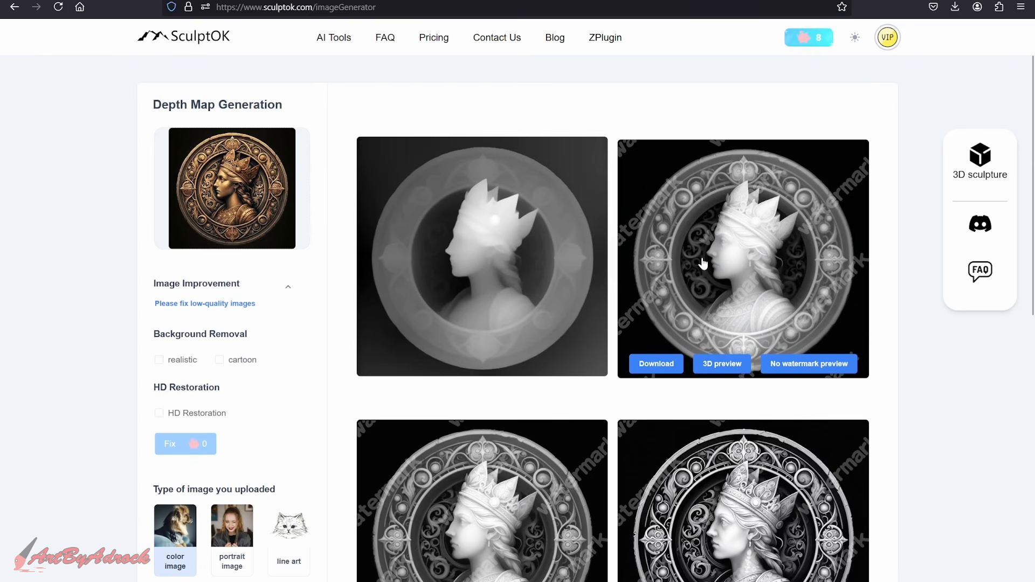
pyautogui.scroll(-2, 702, 263)
pyautogui.scroll(1, 647, 378)
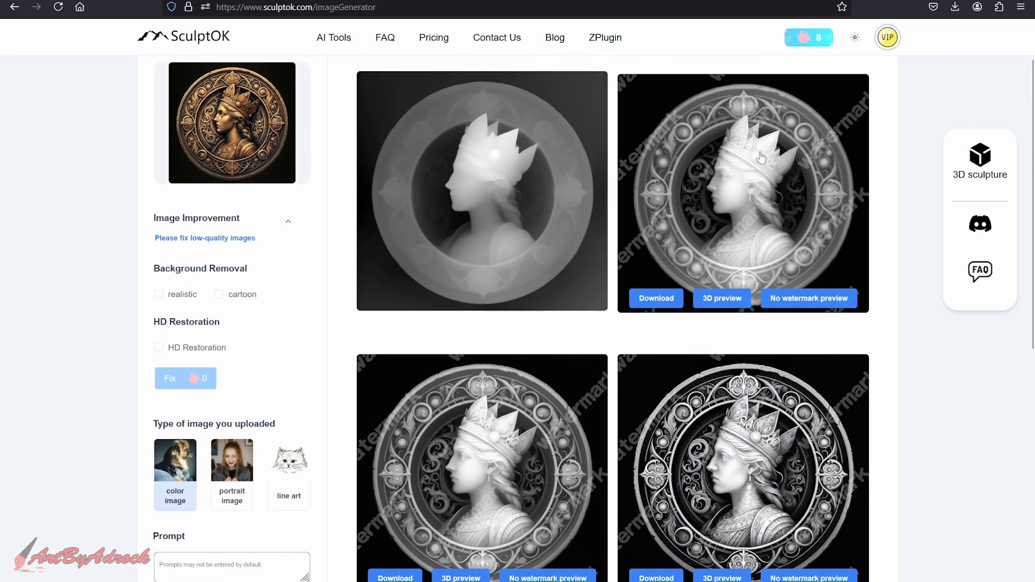
# Return to the medallion's softer 3D preview and inspect the crown, face and border relief from several angles
pyautogui.click(324, 1)
pyautogui.moveTo(560, 347); pyautogui.dragTo(587, 409)
pyautogui.moveTo(457, 97); pyautogui.dragTo(659, 336)
pyautogui.moveTo(580, 339)
pyautogui.mouseDown()
pyautogui.moveTo(562, 340)
pyautogui.moveTo(590, 345)
pyautogui.moveTo(564, 334)
pyautogui.mouseUp()
pyautogui.scroll(7, 571, 341)
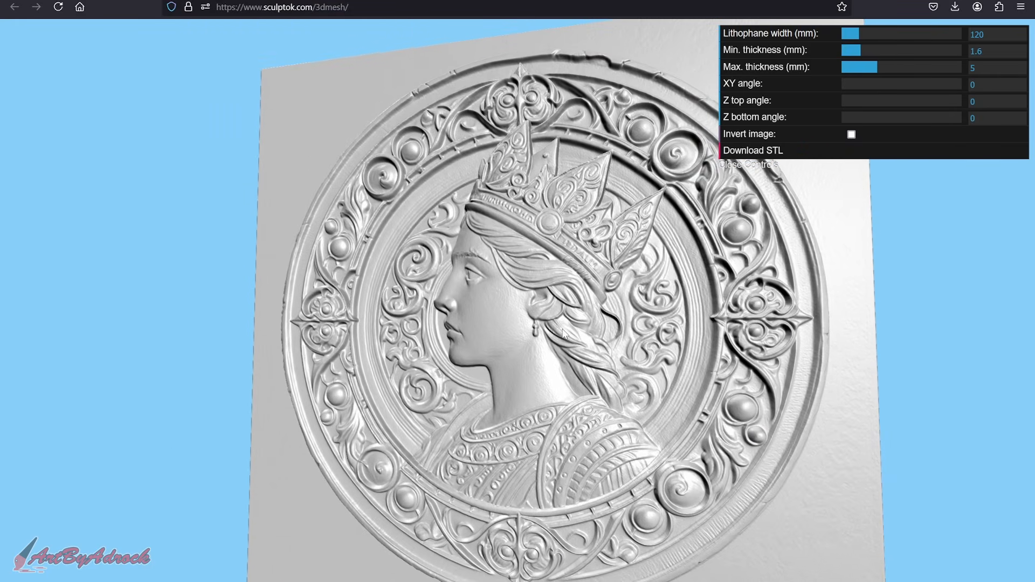
pyautogui.moveTo(507, 375); pyautogui.dragTo(468, 295)
pyautogui.moveTo(565, 253); pyautogui.dragTo(540, 326)
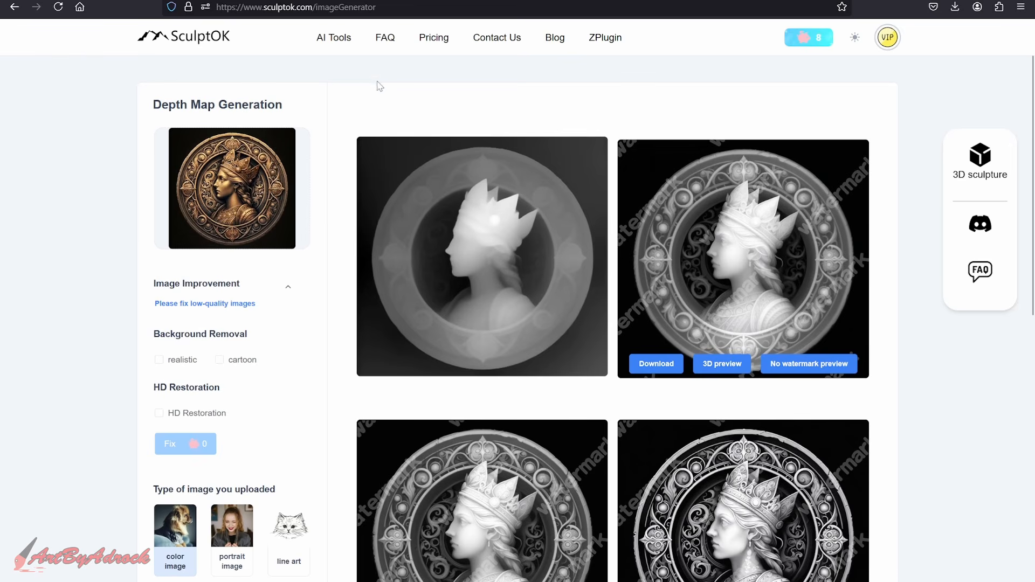
# Open SculptOK's 3D Model Generation tool
pyautogui.moveTo(334, 39)
pyautogui.click(427, 139)
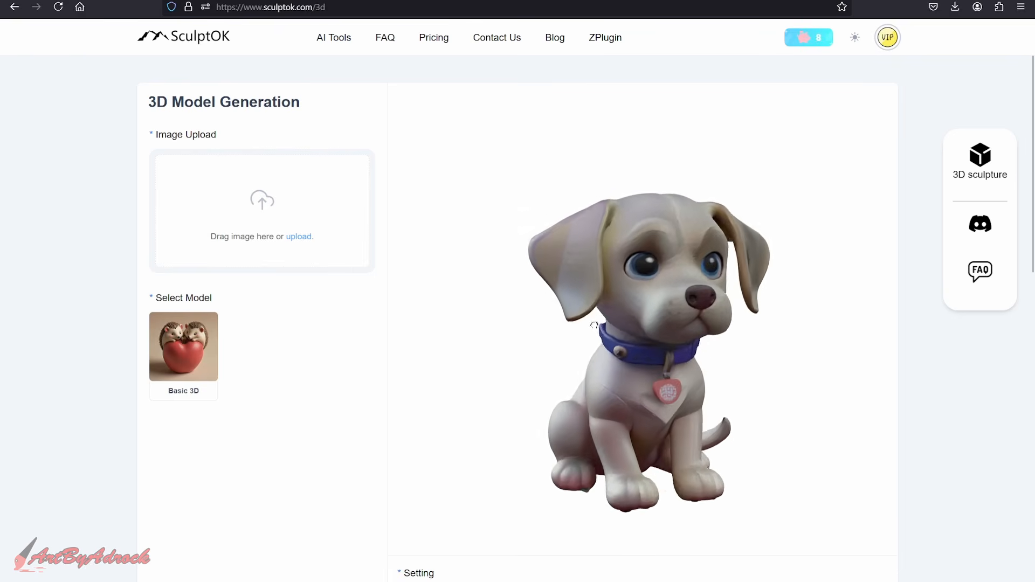
# Examine the sample puppy model in the 3D viewer from different angles and distances
pyautogui.scroll(3, 568, 360)
pyautogui.scroll(-3, 568, 360)
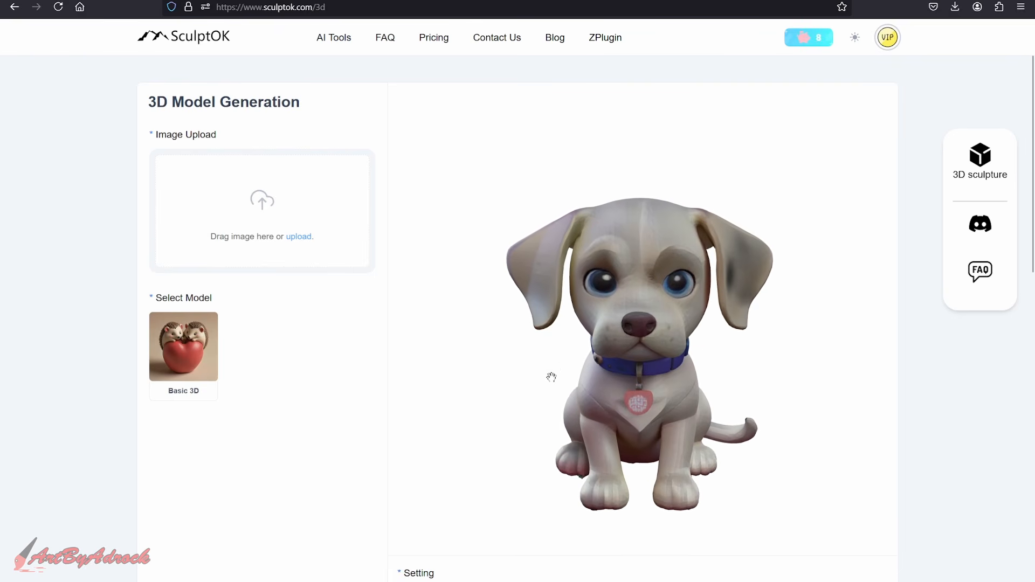
pyautogui.moveTo(550, 377); pyautogui.dragTo(587, 358)
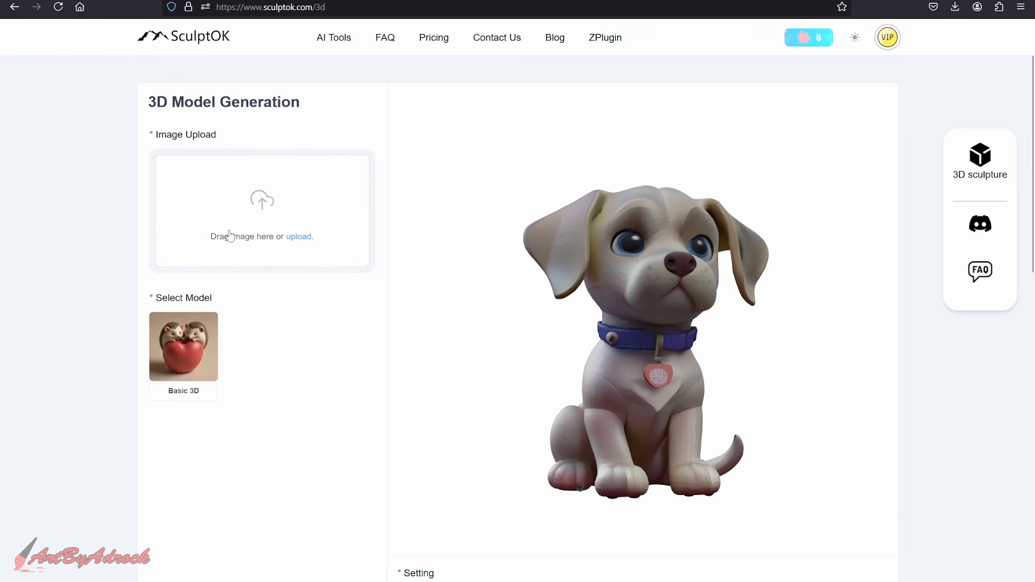
pyautogui.moveTo(658, 305)
pyautogui.mouseDown()
pyautogui.moveTo(642, 307)
pyautogui.moveTo(656, 318)
pyautogui.mouseUp()
pyautogui.moveTo(568, 338); pyautogui.dragTo(589, 337)
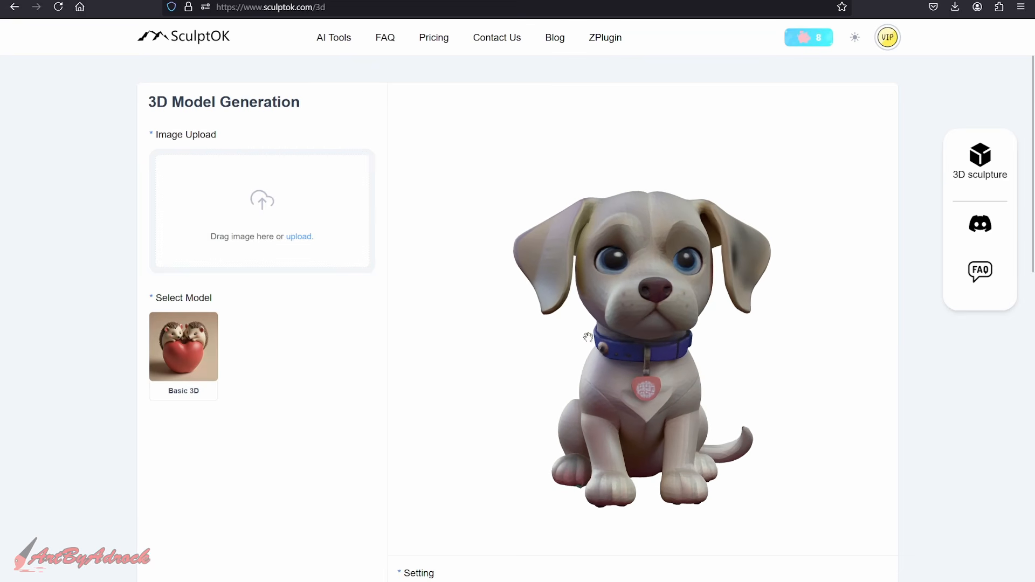
# Upload the Sonic picture and generate a 3D model from it with the Basic 3D model
pyautogui.click(299, 238)
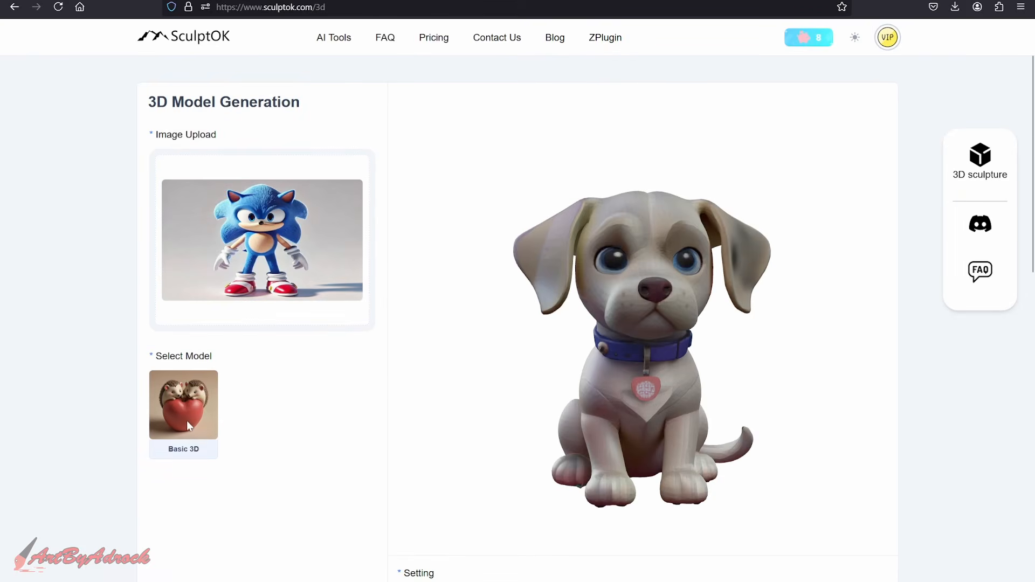
pyautogui.scroll(-2, 315, 408)
pyautogui.scroll(-3, 276, 393)
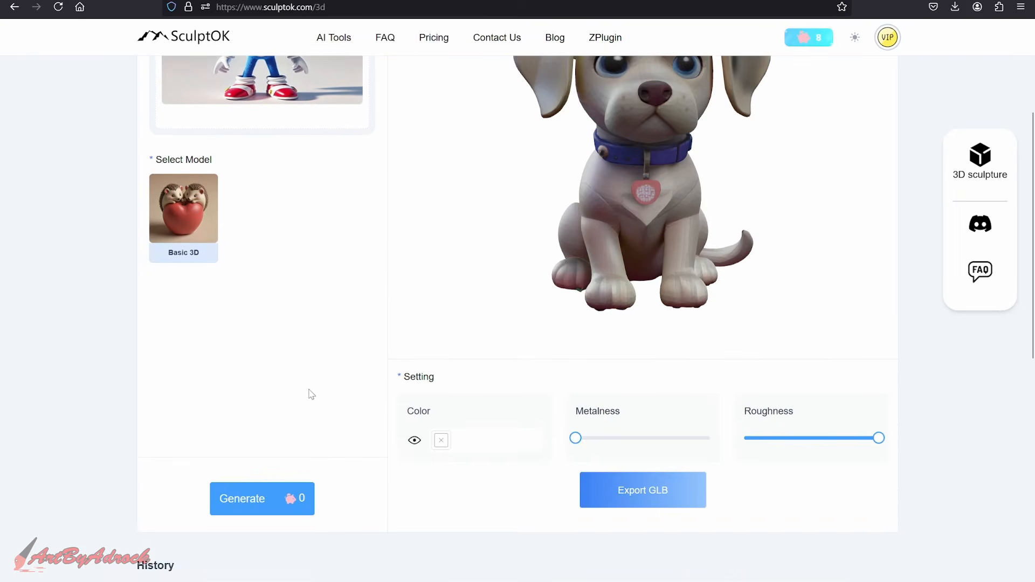
pyautogui.click(241, 500)
pyautogui.scroll(3, 830, 301)
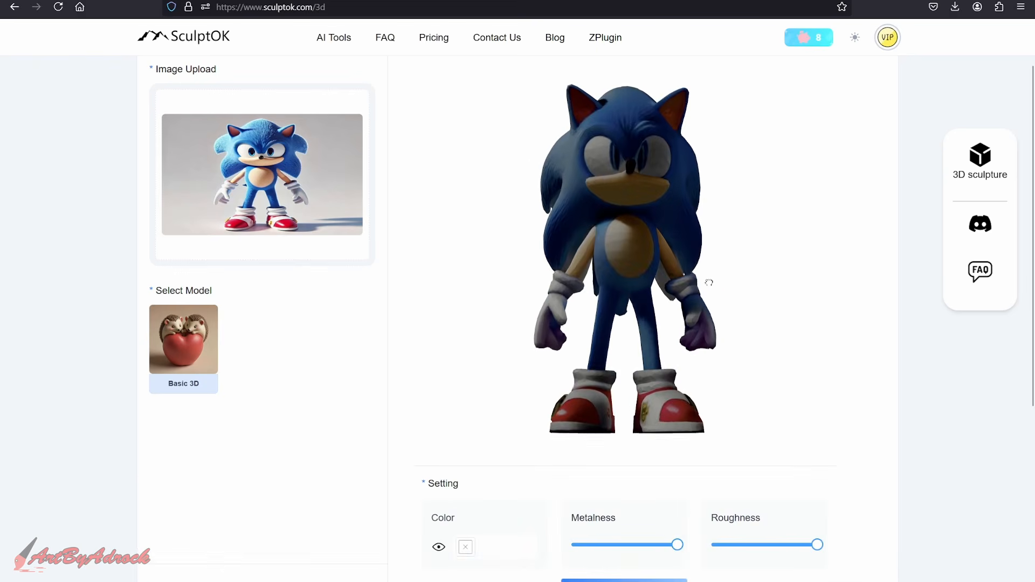
# Lower the Sonic model's metalness to the minimum and its roughness to about half, and check the torso surface up close
pyautogui.moveTo(710, 283); pyautogui.dragTo(554, 292)
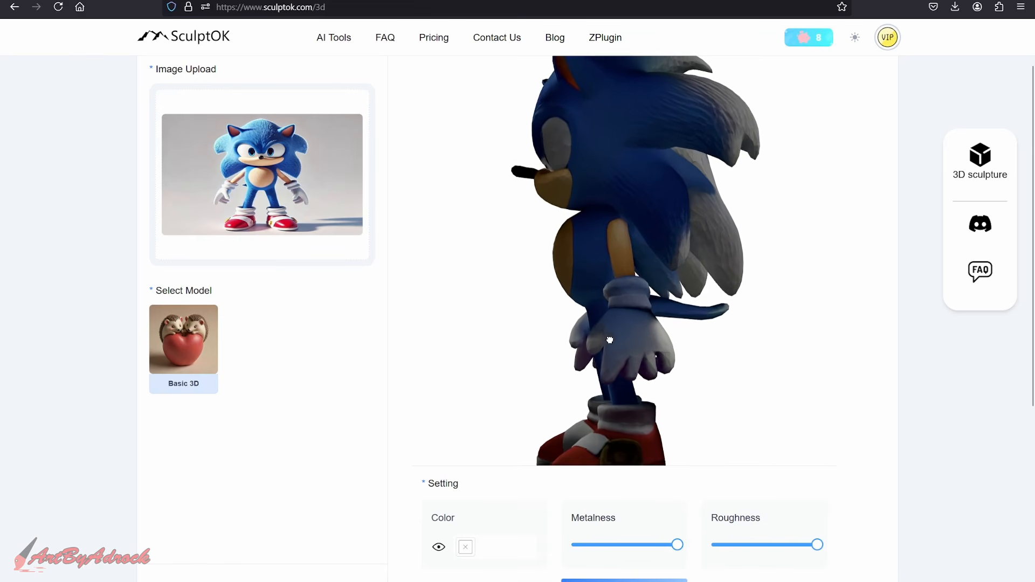
pyautogui.moveTo(610, 340); pyautogui.dragTo(603, 338)
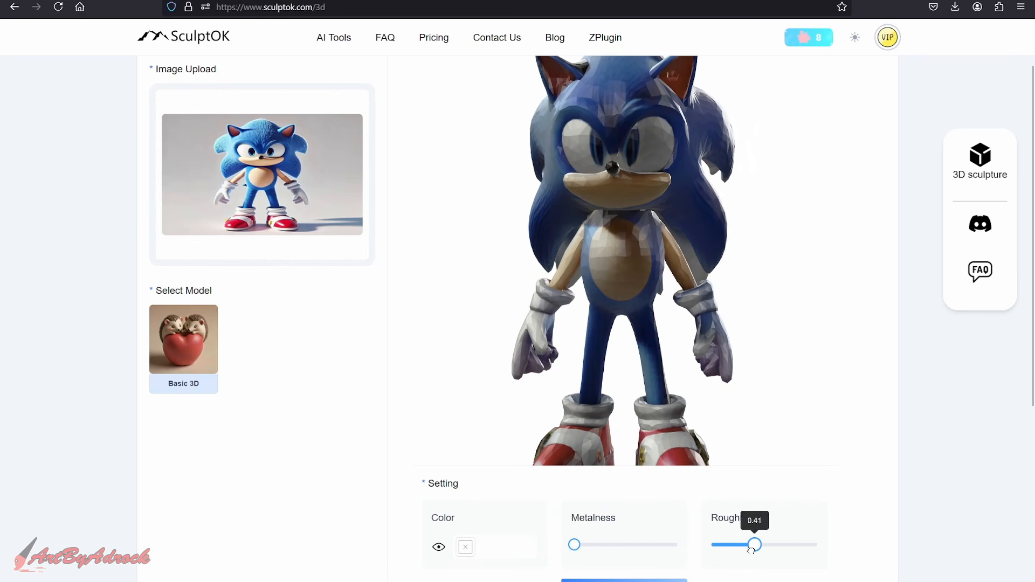
pyautogui.scroll(6, 664, 404)
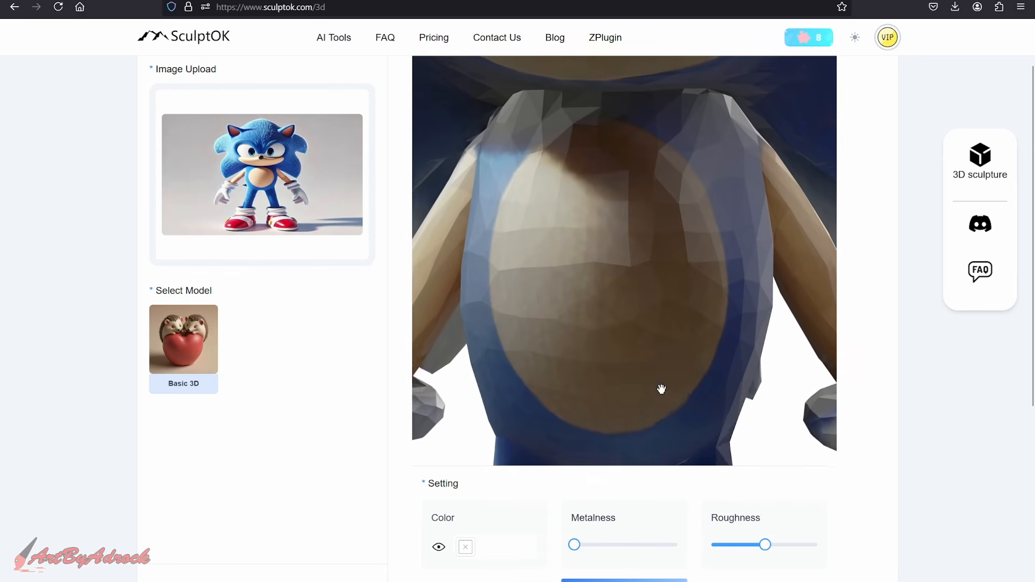
pyautogui.moveTo(652, 235); pyautogui.dragTo(682, 157)
pyautogui.scroll(-6, 615, 261)
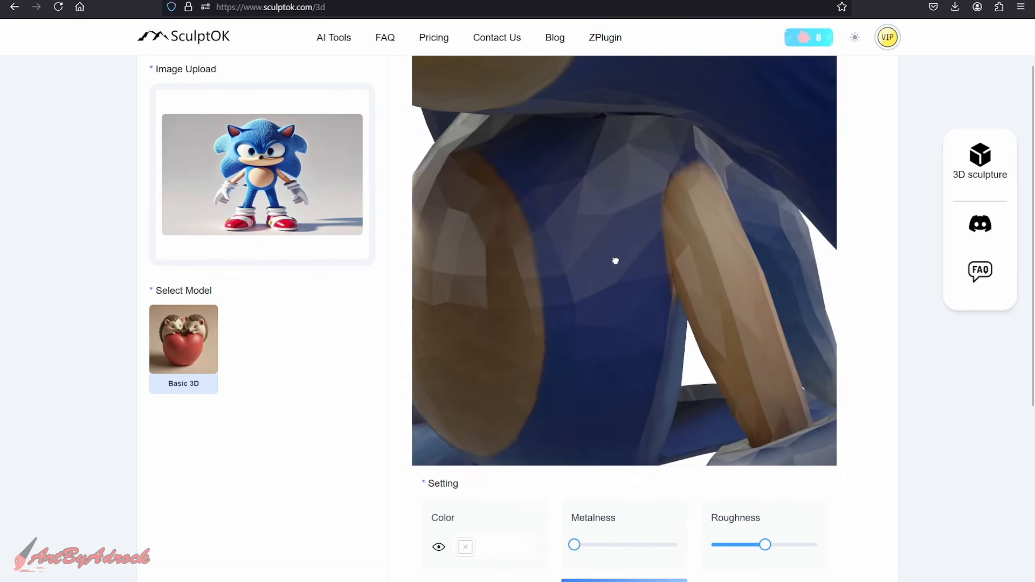
# Inspect the generated Sonic model's head, spines, arms and legs from the front and sides at several distances
pyautogui.moveTo(611, 285); pyautogui.dragTo(700, 272)
pyautogui.scroll(-5, 696, 276)
pyautogui.moveTo(646, 301); pyautogui.dragTo(658, 281)
pyautogui.scroll(3, 709, 277)
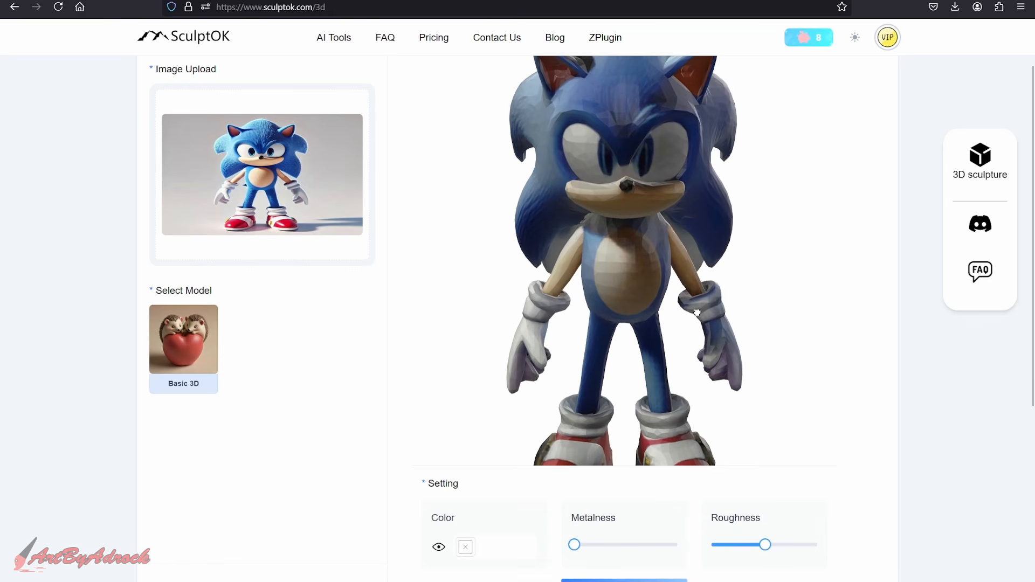
pyautogui.moveTo(698, 312); pyautogui.dragTo(613, 158)
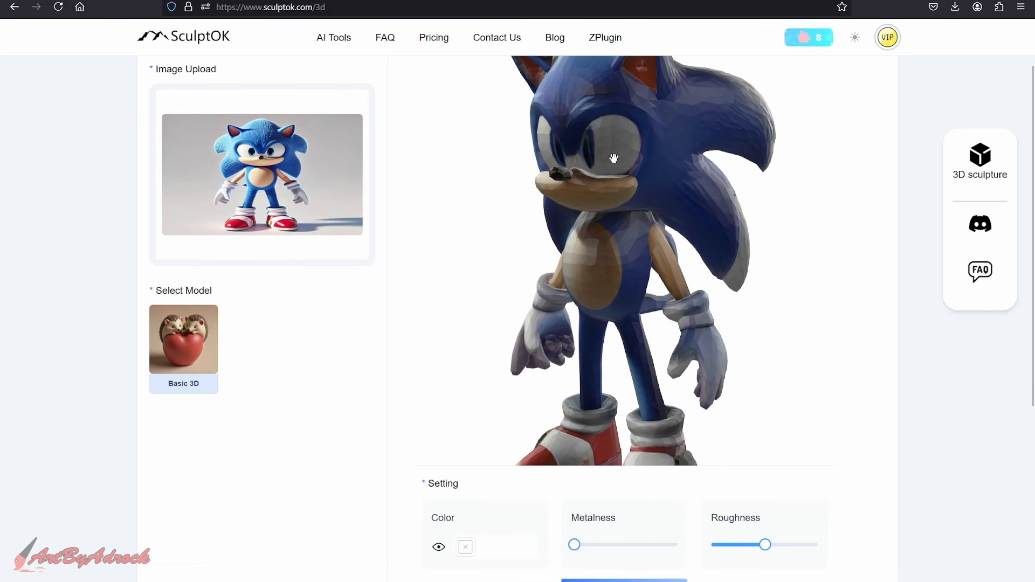
pyautogui.moveTo(631, 197); pyautogui.dragTo(673, 203)
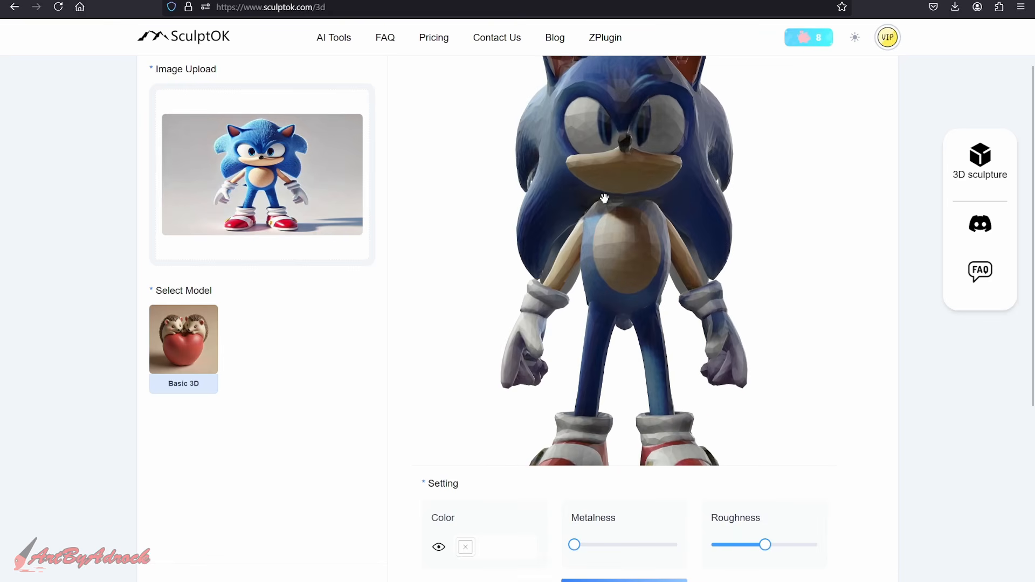
pyautogui.moveTo(625, 245); pyautogui.dragTo(654, 254)
pyautogui.scroll(-3, 647, 304)
pyautogui.moveTo(613, 291); pyautogui.dragTo(577, 361)
pyautogui.scroll(3, 637, 259)
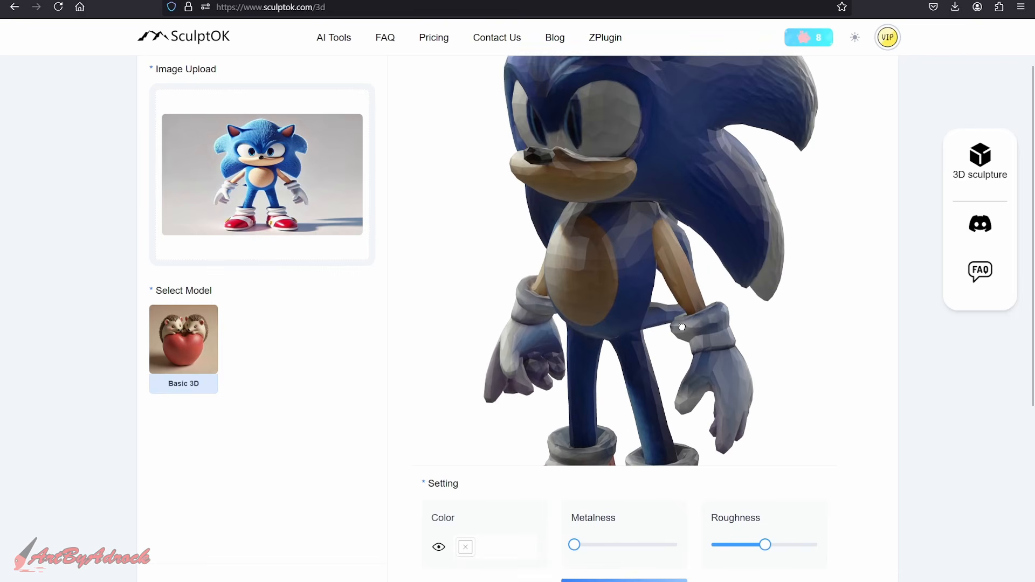
pyautogui.moveTo(636, 259); pyautogui.dragTo(669, 264)
pyautogui.moveTo(674, 266)
pyautogui.mouseDown(button='middle')
pyautogui.moveTo(675, 281)
pyautogui.moveTo(674, 270)
pyautogui.mouseUp(button='middle')
pyautogui.moveTo(675, 270)
pyautogui.mouseDown()
pyautogui.moveTo(675, 317)
pyautogui.moveTo(721, 206)
pyautogui.moveTo(674, 302)
pyautogui.moveTo(681, 272)
pyautogui.mouseUp()
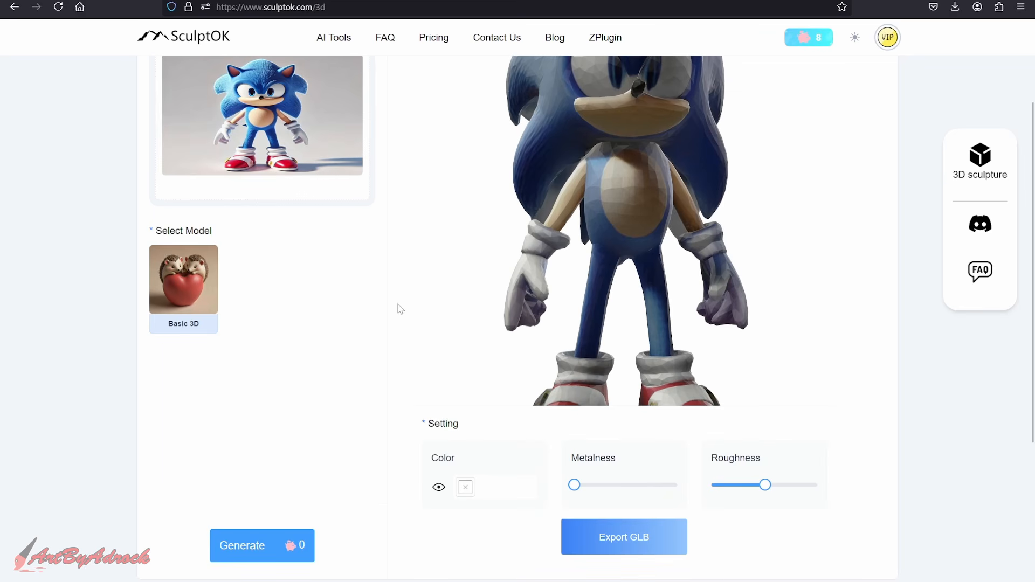
# Generate a 3D bust from the suited man's portrait, then reduce its metalness and roughness to about half
pyautogui.scroll(1, 340, 280)
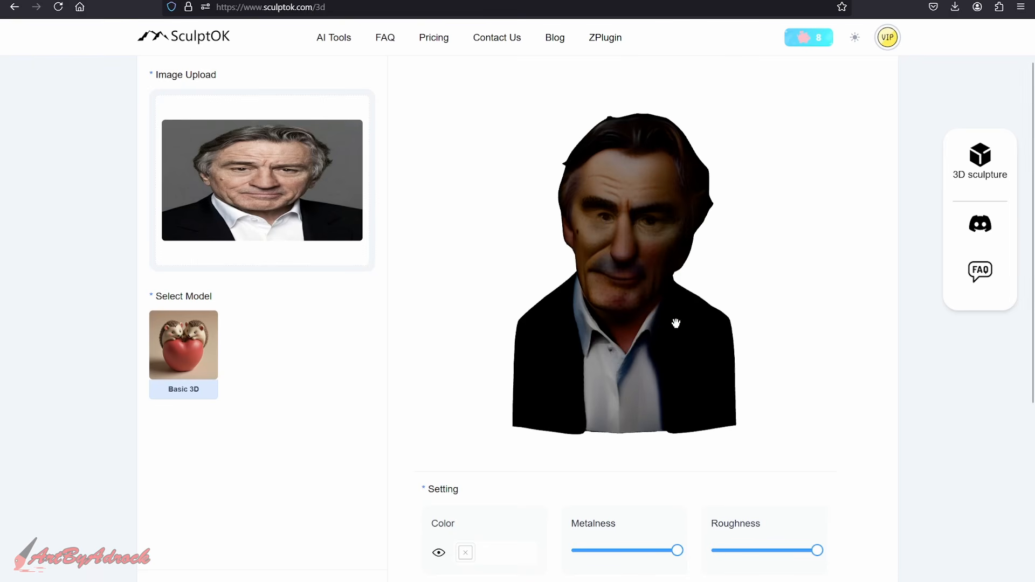
pyautogui.moveTo(649, 333); pyautogui.dragTo(634, 243)
pyautogui.scroll(5, 638, 323)
pyautogui.moveTo(677, 551); pyautogui.dragTo(625, 551)
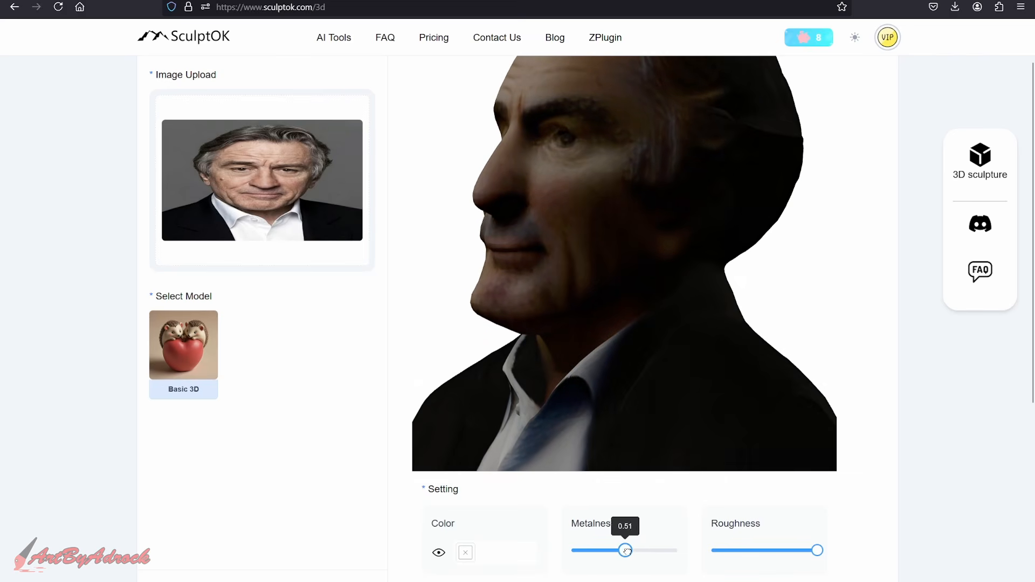
pyautogui.moveTo(809, 549); pyautogui.dragTo(765, 554)
# Inspect the generated bust's face, hair and jacket up close and from both sides against the source photo
pyautogui.moveTo(532, 271); pyautogui.dragTo(629, 326)
pyautogui.scroll(5, 592, 184)
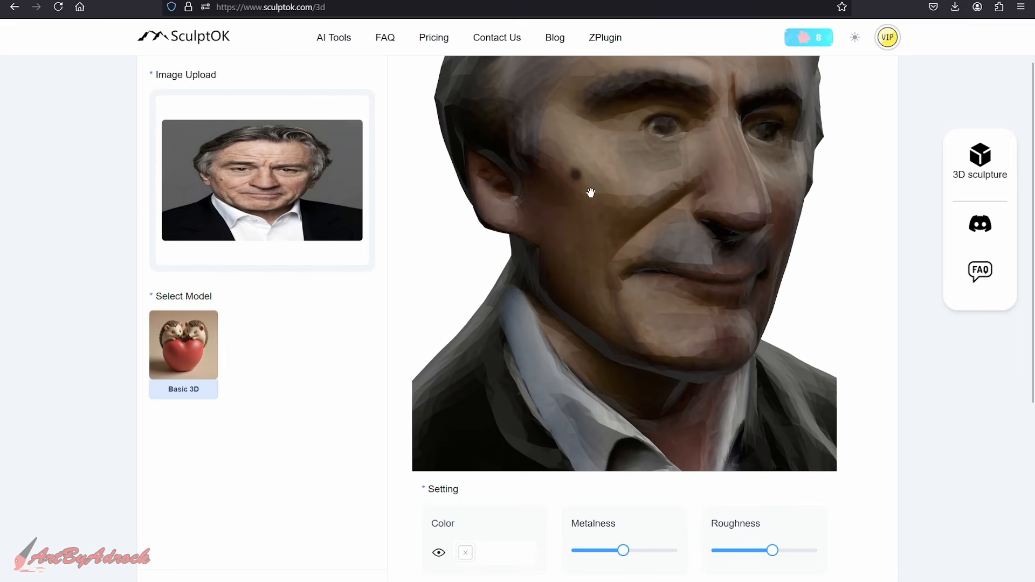
pyautogui.moveTo(591, 193); pyautogui.dragTo(652, 307)
pyautogui.scroll(-5, 688, 284)
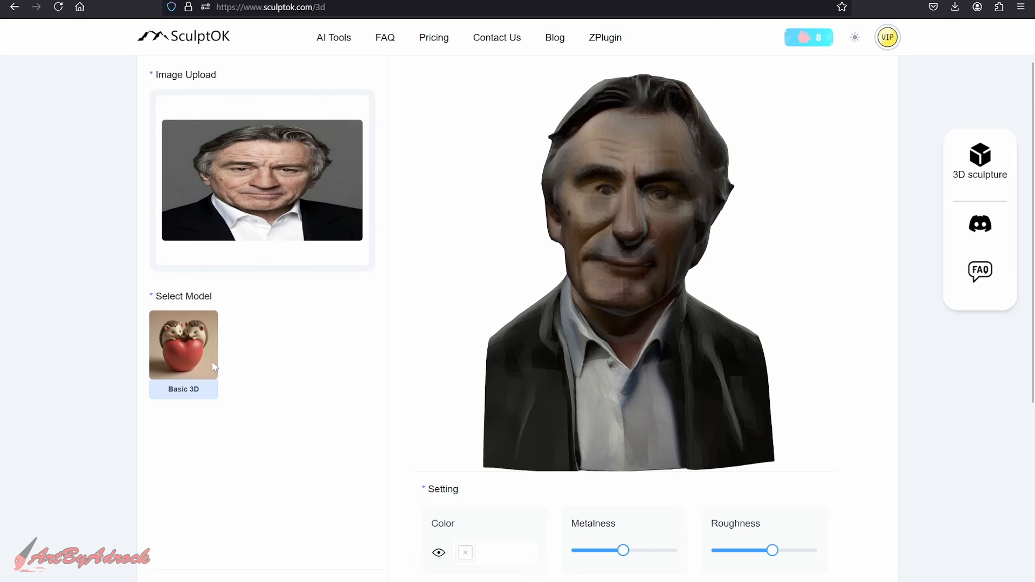
pyautogui.scroll(2, 311, 235)
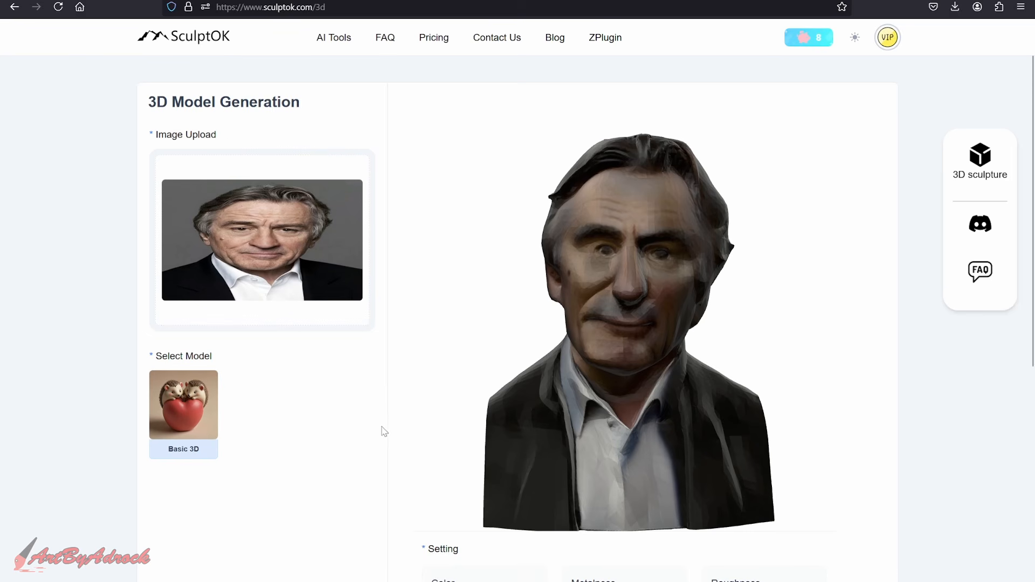
pyautogui.moveTo(615, 312); pyautogui.dragTo(617, 351)
pyautogui.scroll(3, 576, 351)
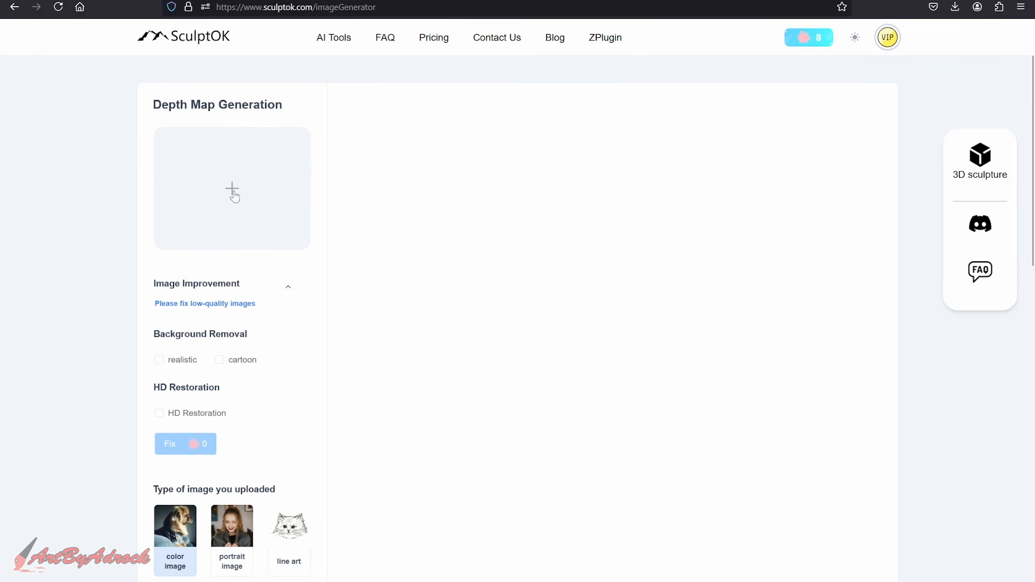
# In Depth Map Generation, choose the portrait image type, upload the photo of the man in glasses and generate its depth maps
pyautogui.click(225, 531)
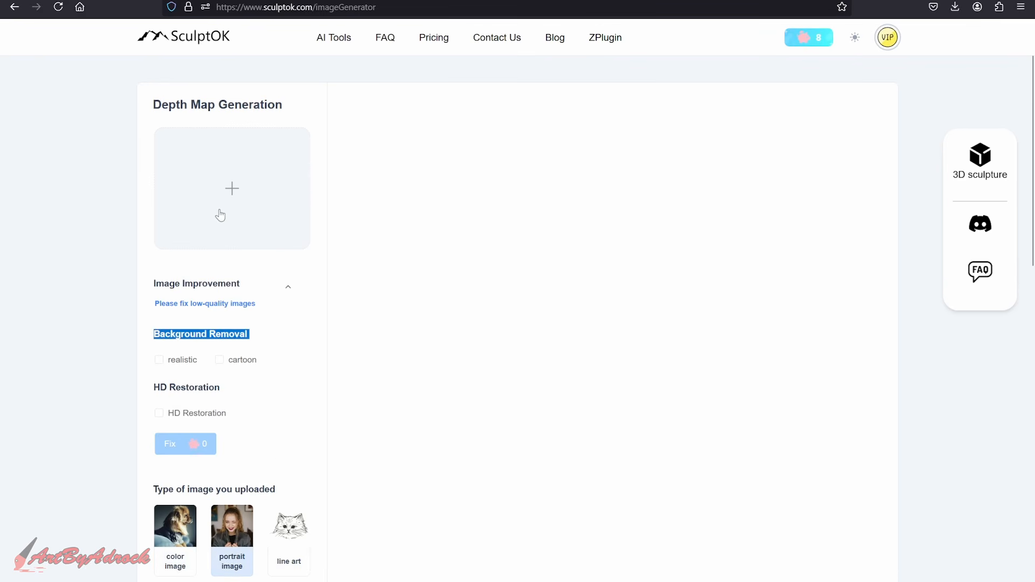
pyautogui.click(232, 184)
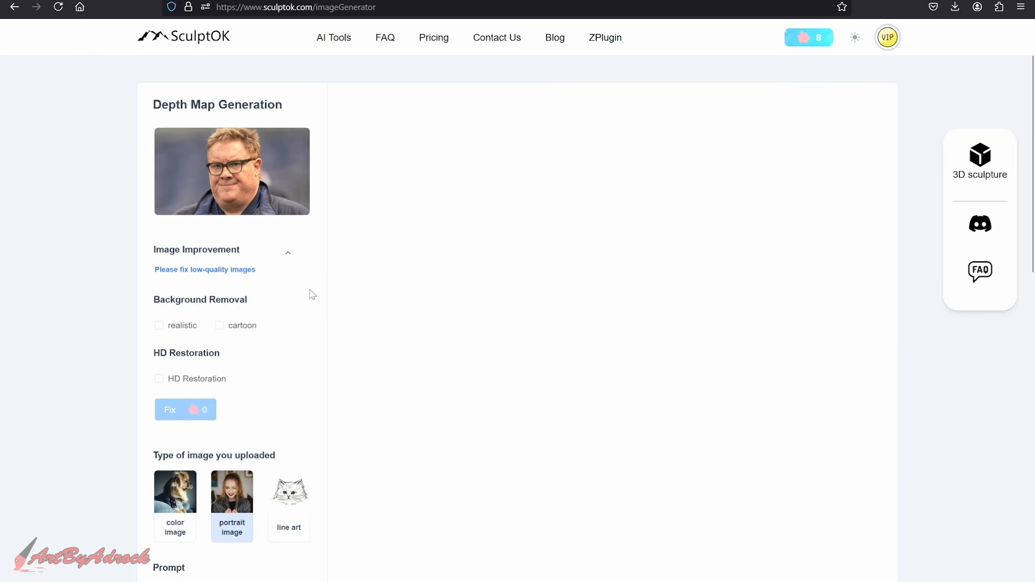
pyautogui.scroll(-4, 313, 334)
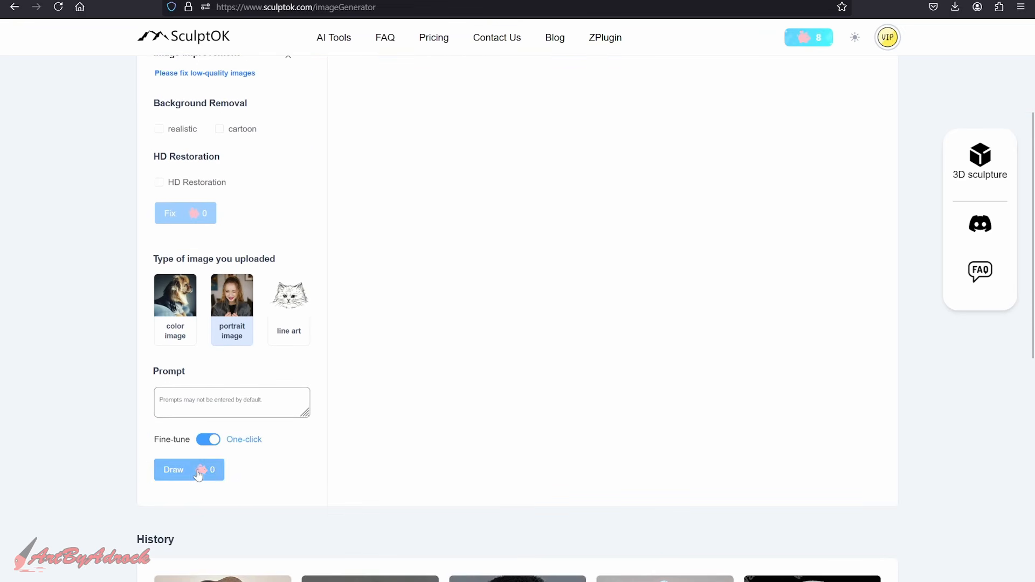
pyautogui.click(196, 470)
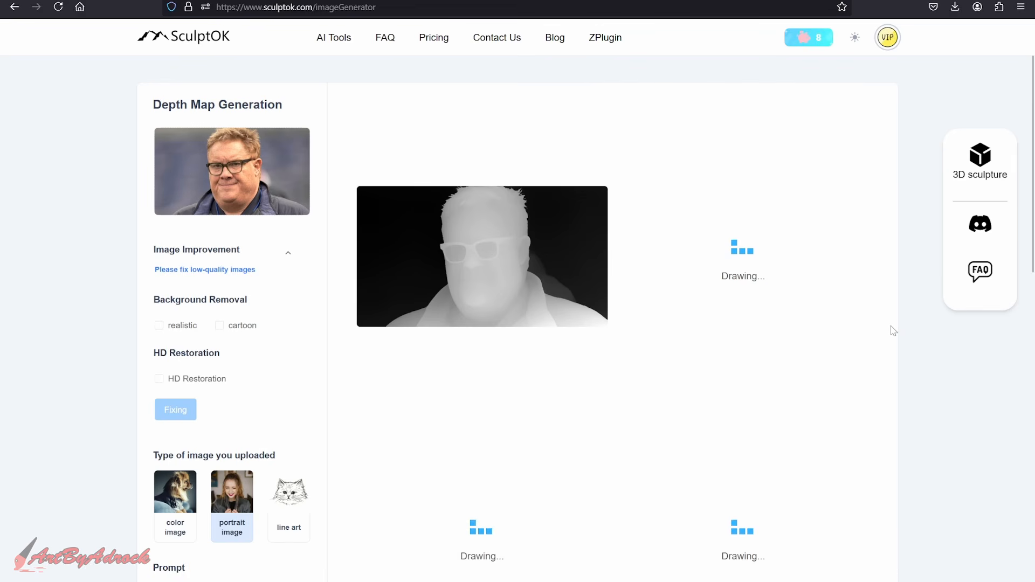
# Compare the depth maps generated from the photo of the man in glasses
pyautogui.scroll(-1, 894, 331)
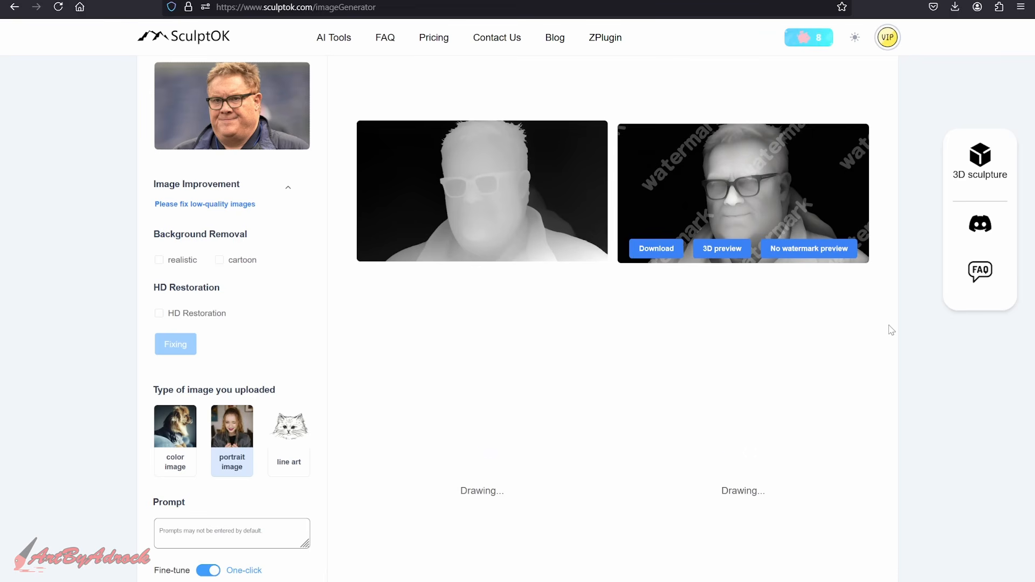
pyautogui.scroll(2, 892, 330)
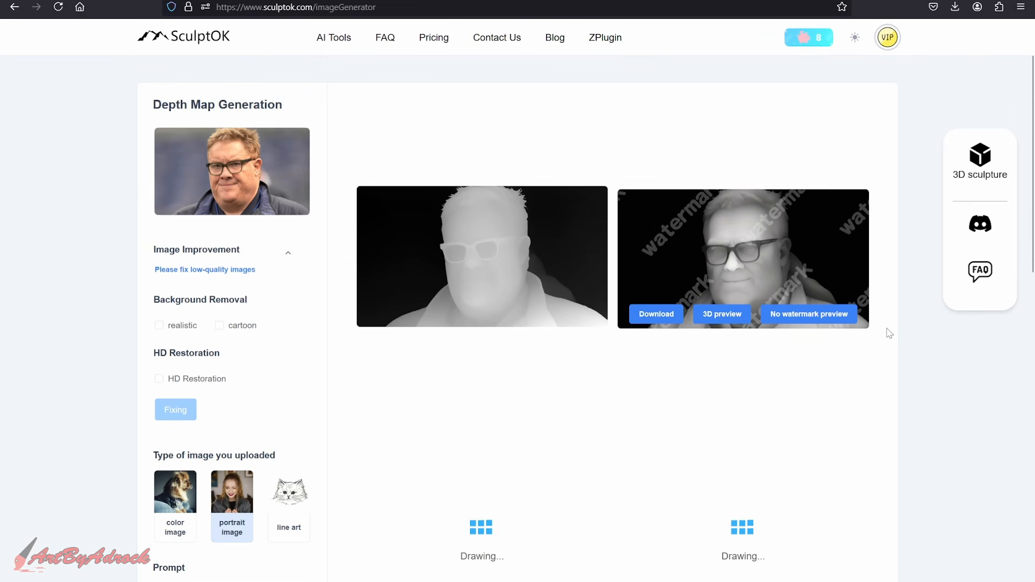
pyautogui.scroll(-2, 888, 334)
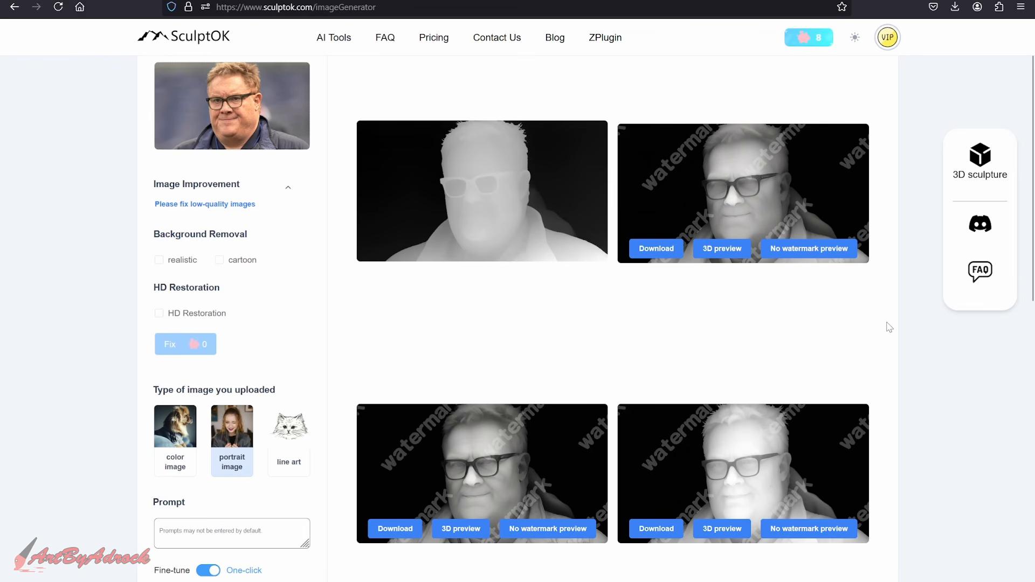
pyautogui.scroll(2, 892, 326)
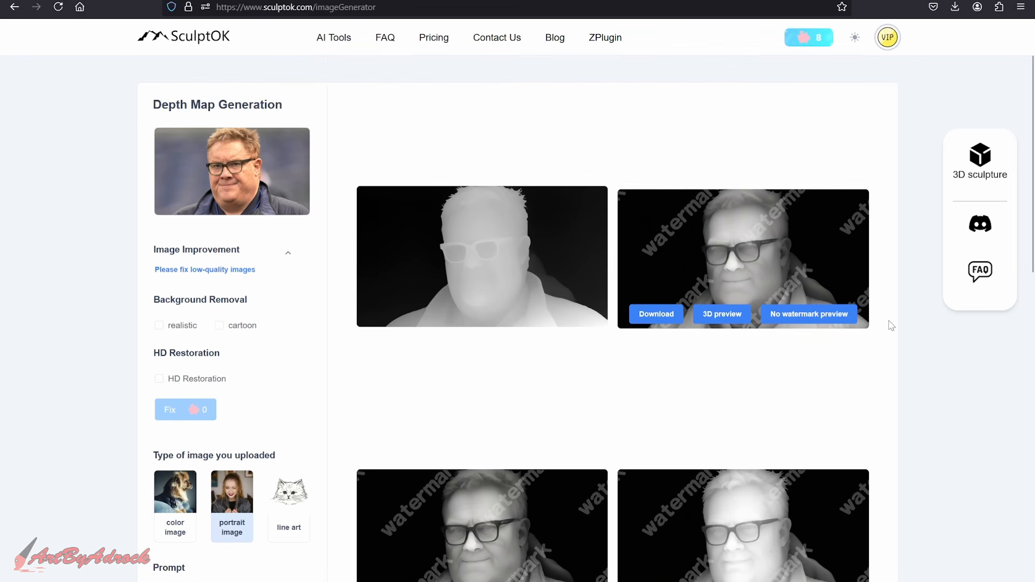
pyautogui.scroll(-2, 890, 325)
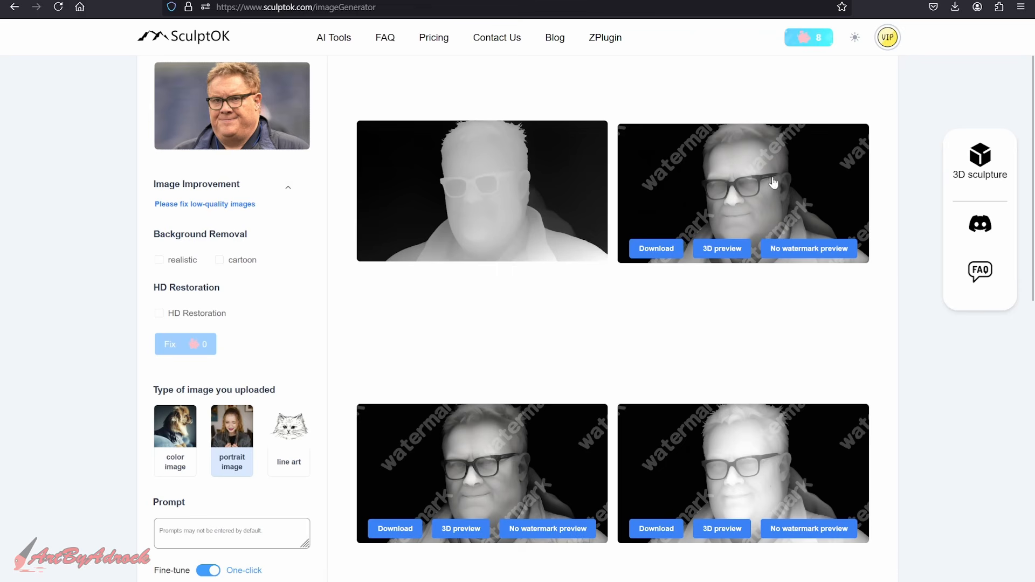
# Open the 3D preview of the portrait's second depth map, inspect the face relief from both sides, and return to the generated maps
pyautogui.click(725, 253)
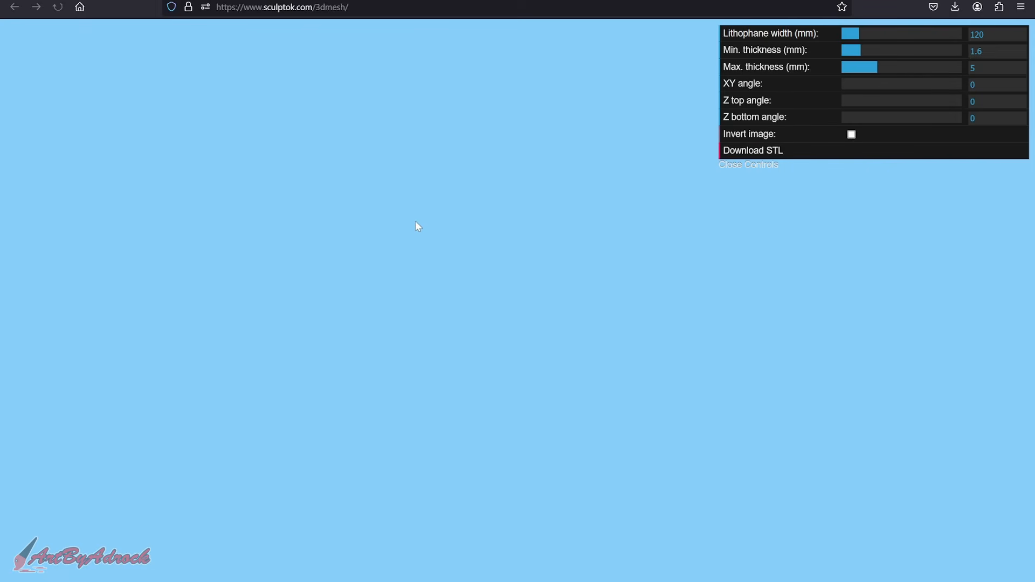
pyautogui.moveTo(561, 319); pyautogui.dragTo(480, 364)
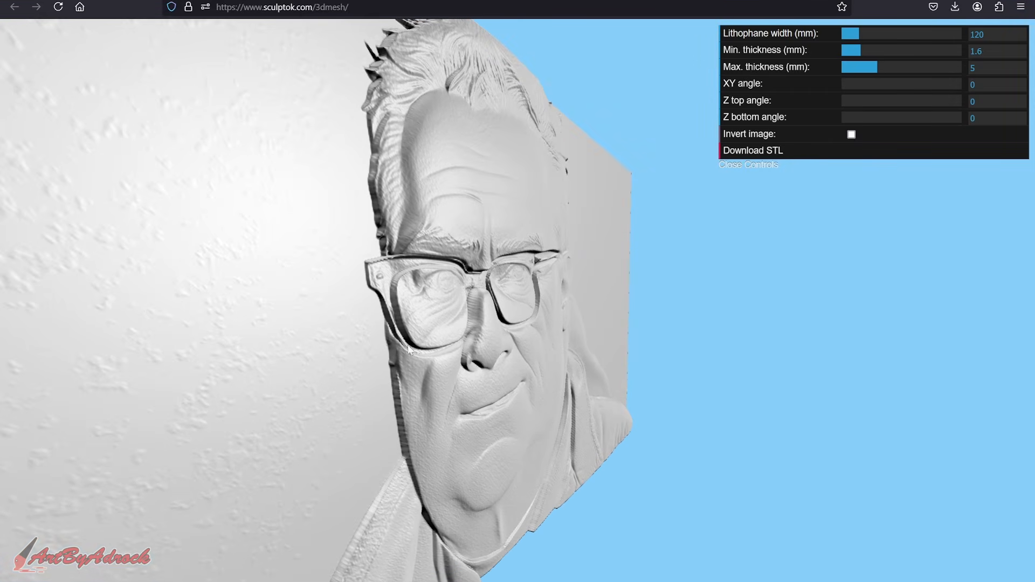
pyautogui.moveTo(524, 346); pyautogui.dragTo(556, 284)
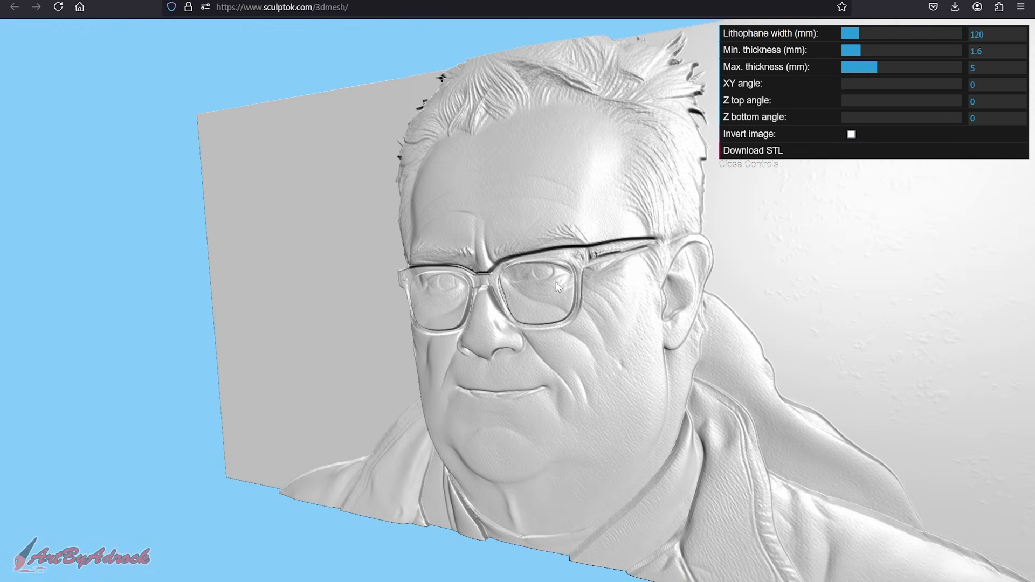
pyautogui.moveTo(554, 340); pyautogui.dragTo(554, 364)
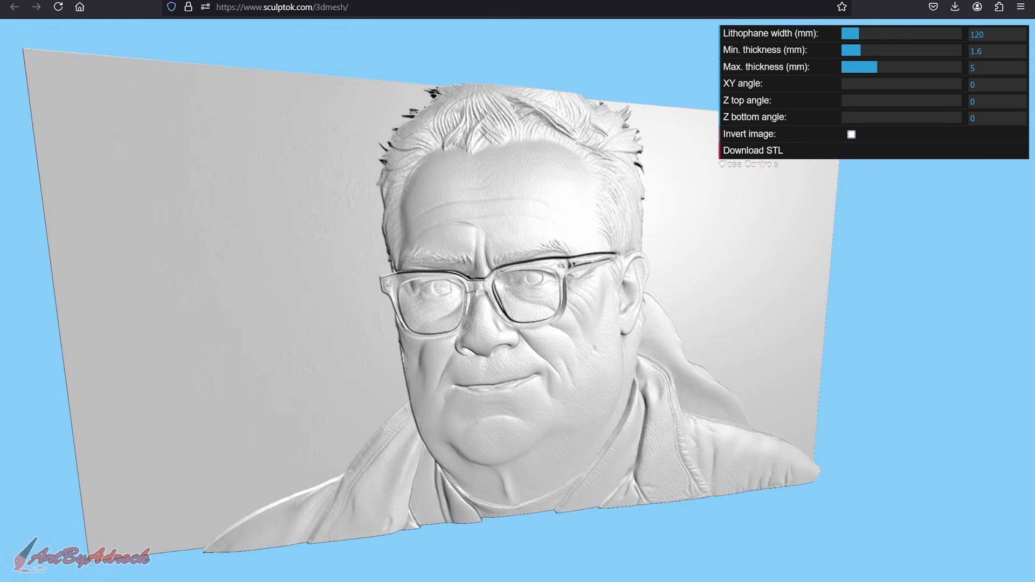
pyautogui.click(86, 1)
pyautogui.scroll(-1, 545, 326)
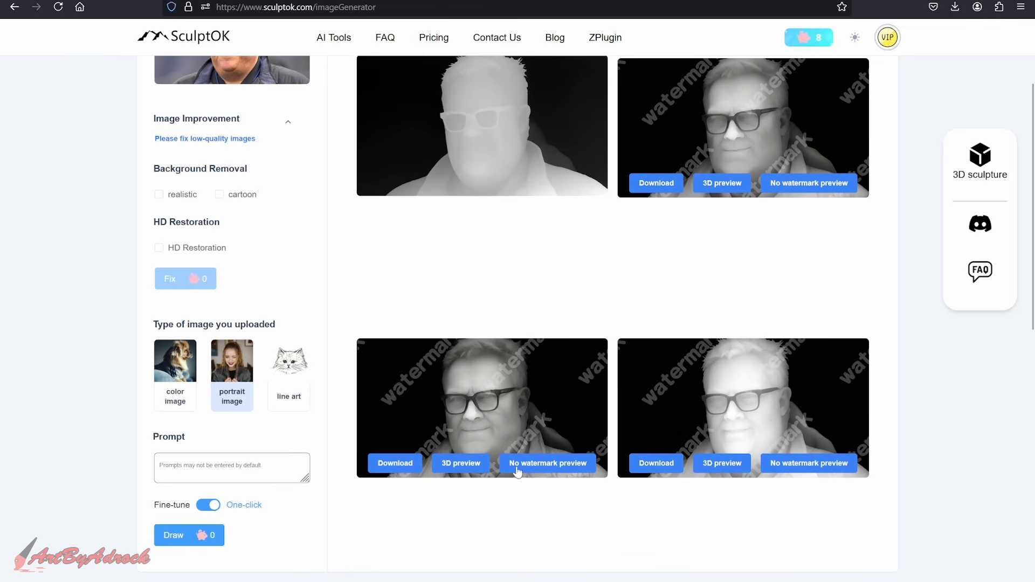
# Open the 3D preview of the portrait's brightest depth map, compare its face relief with the earlier preview, and return to the generated maps
pyautogui.click(724, 464)
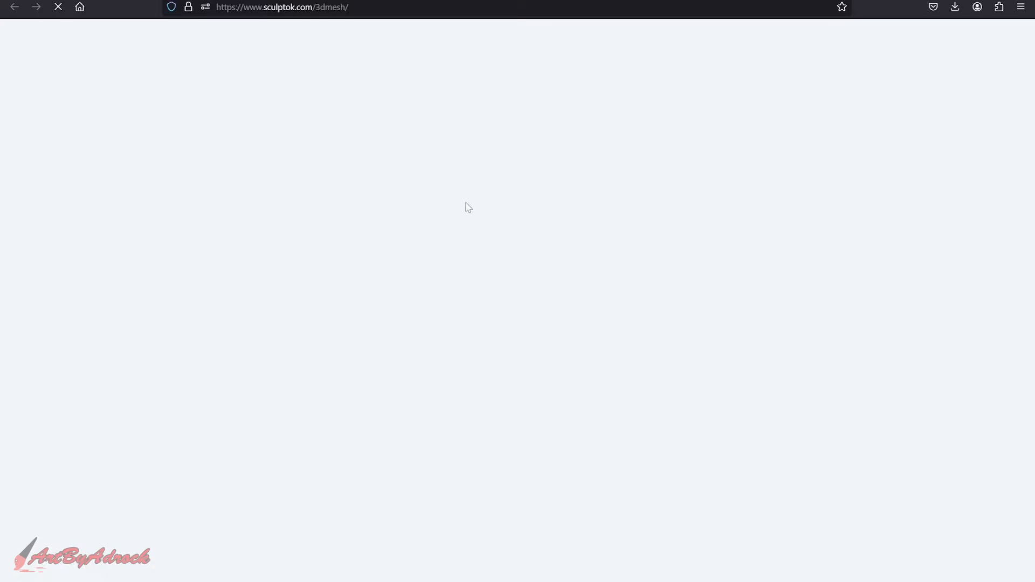
pyautogui.scroll(10, 569, 291)
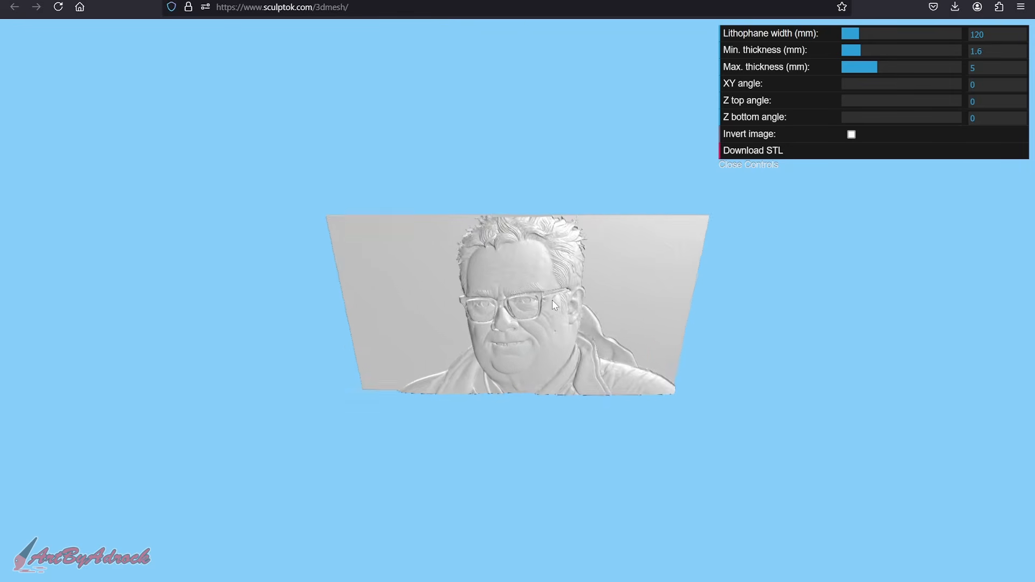
pyautogui.moveTo(620, 328); pyautogui.dragTo(537, 309)
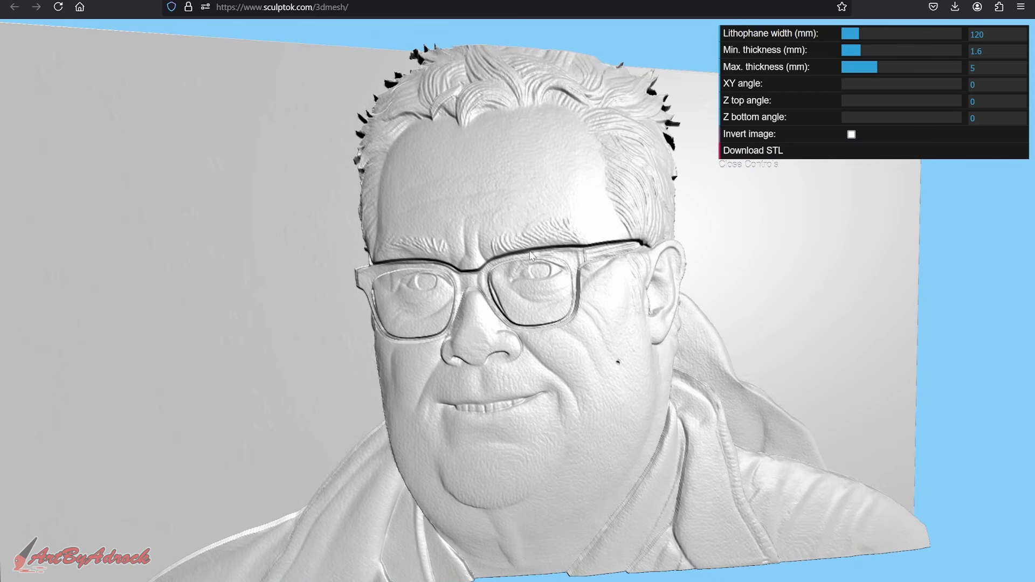
pyautogui.moveTo(653, 249); pyautogui.dragTo(520, 400)
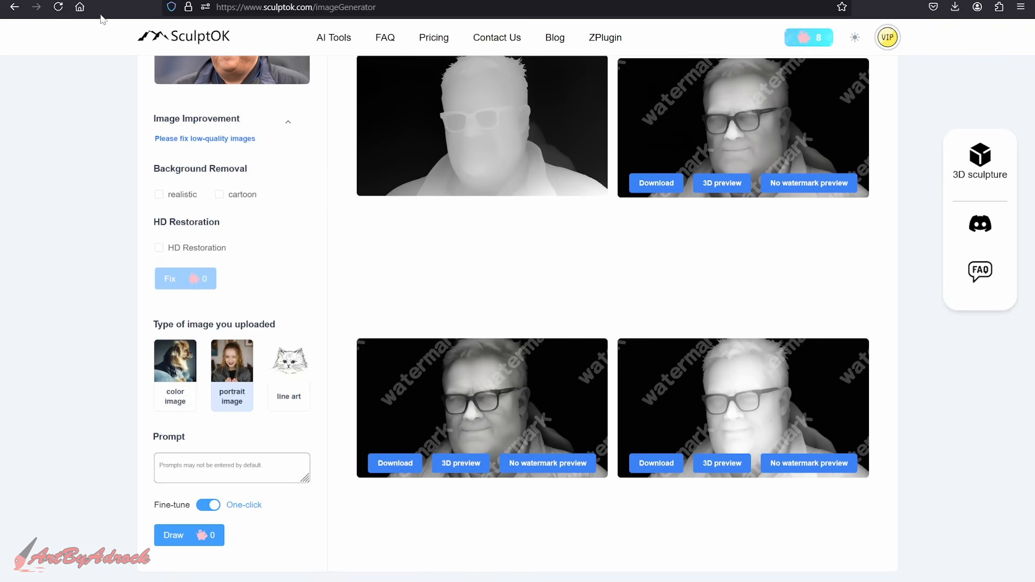
pyautogui.scroll(3, 340, 227)
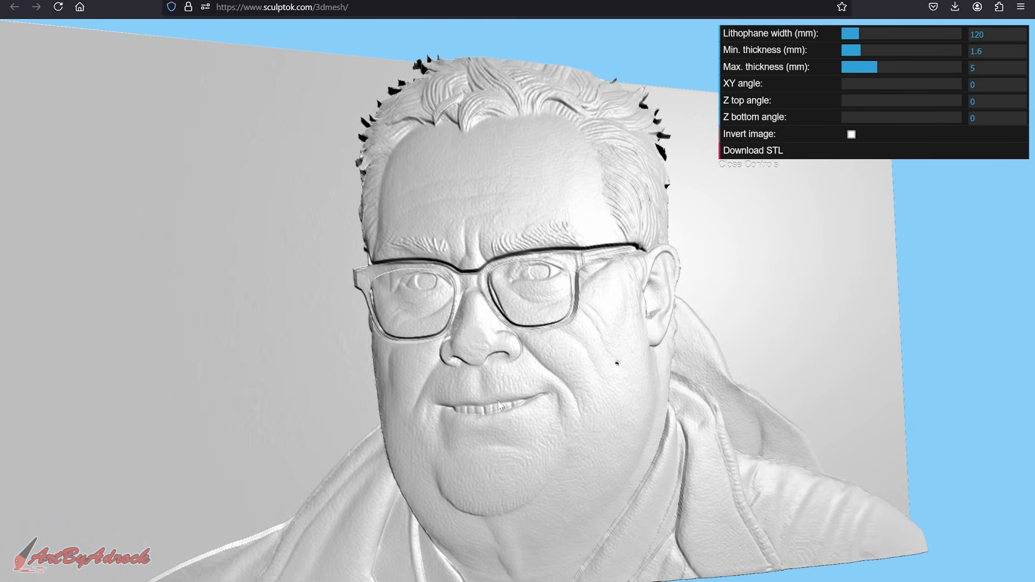
pyautogui.click(323, 1)
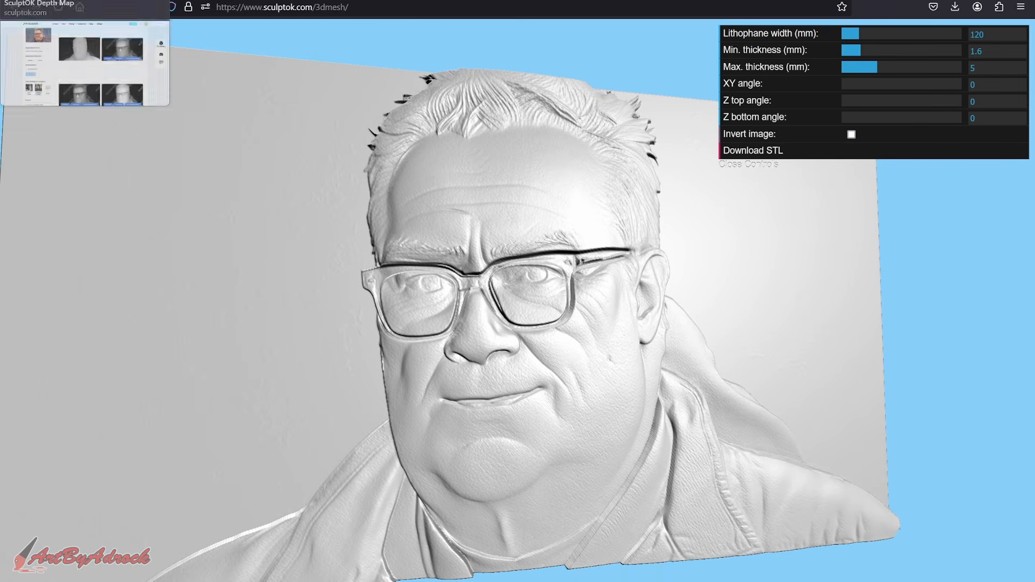
pyautogui.click(86, 1)
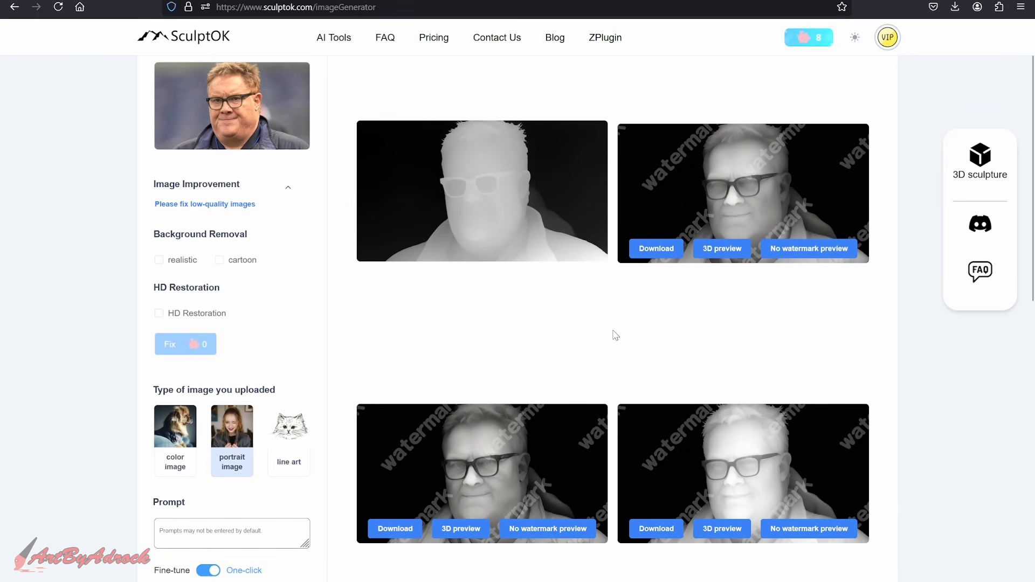
# Replace the source with the Roman coin image, keep the portrait image type, and generate its depth maps
pyautogui.scroll(-2, 615, 336)
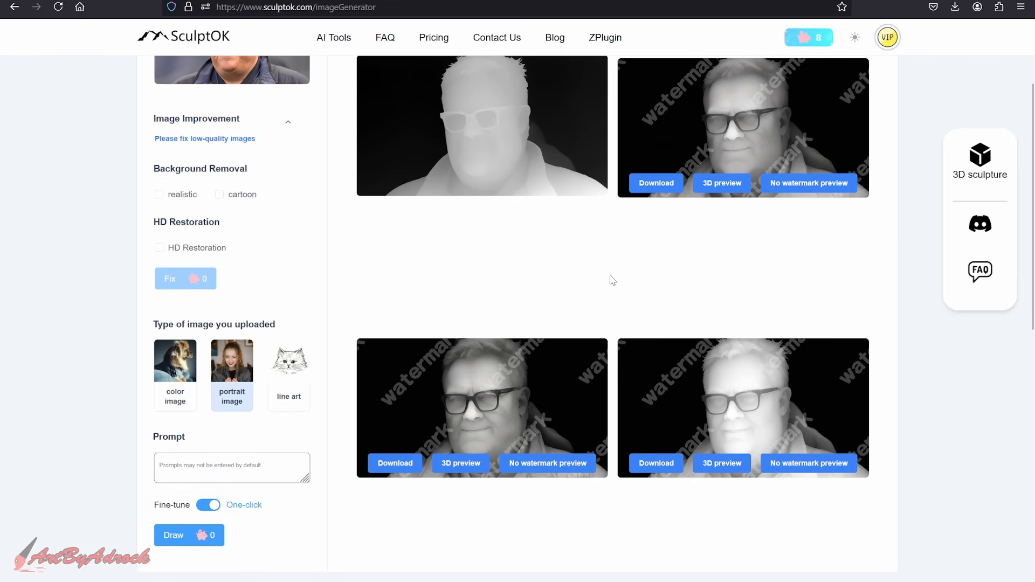
pyautogui.scroll(2, 620, 302)
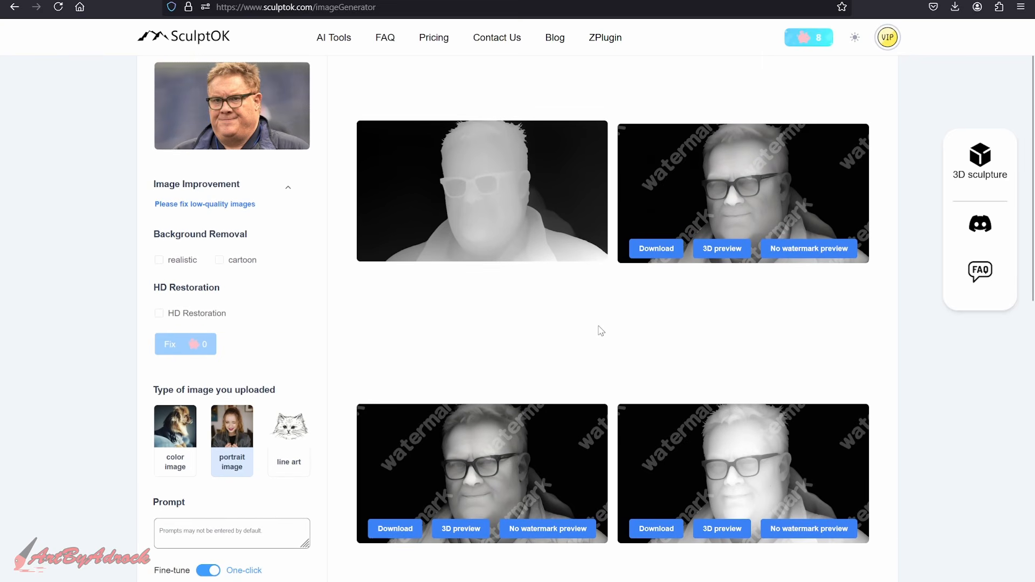
pyautogui.scroll(2, 647, 356)
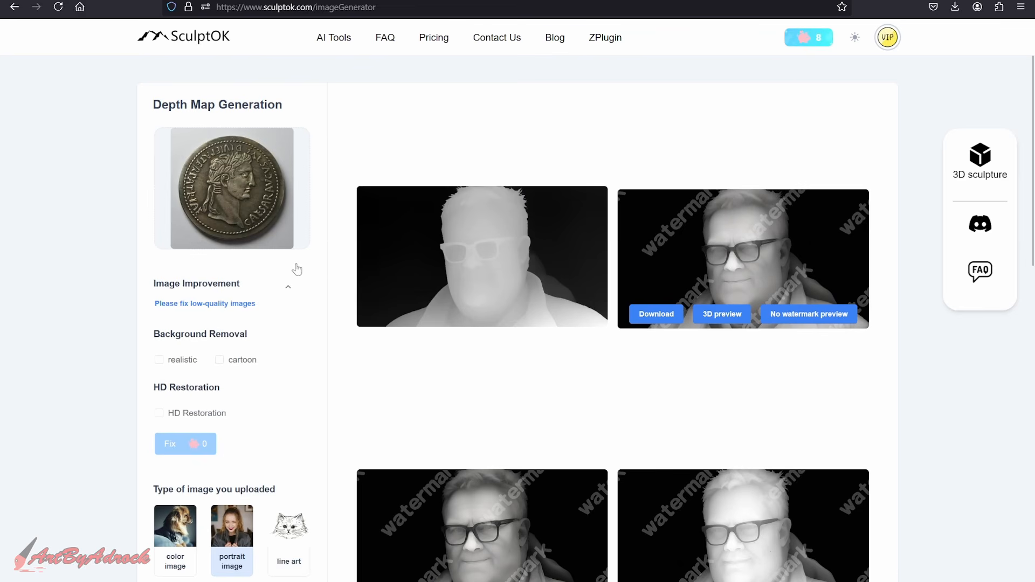
pyautogui.scroll(-1, 319, 296)
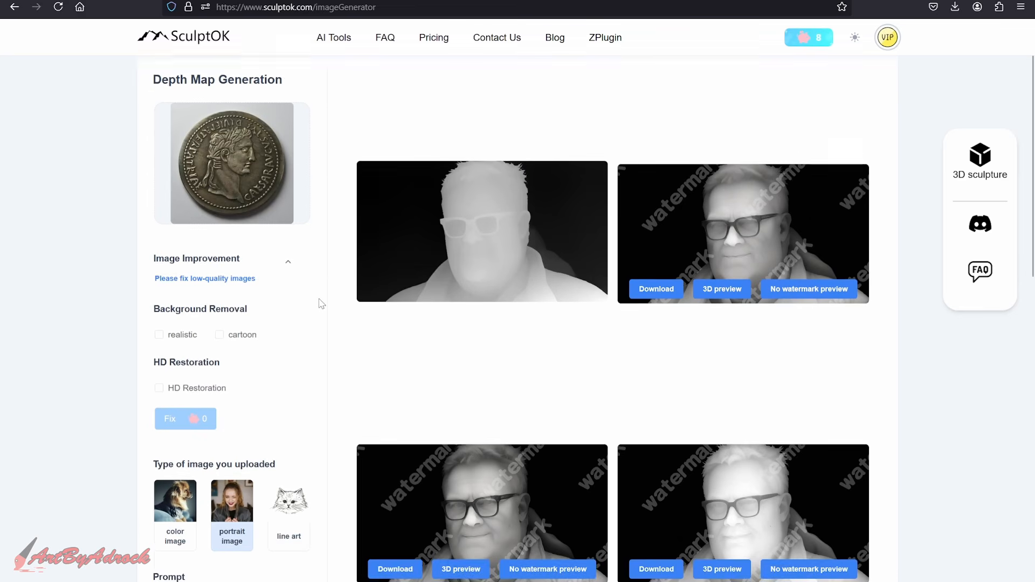
pyautogui.scroll(-3, 273, 389)
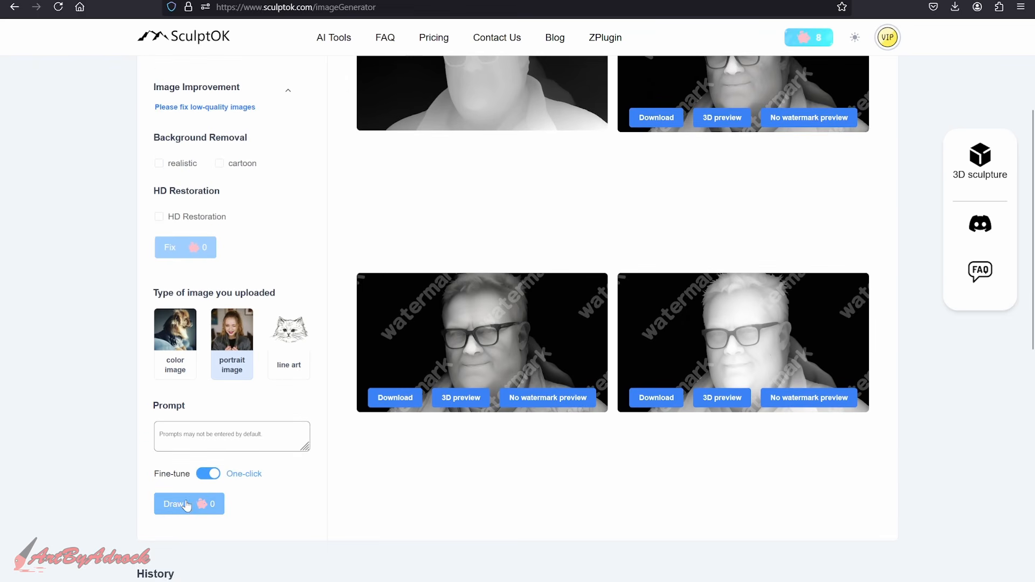
pyautogui.click(186, 504)
pyautogui.scroll(3, 341, 266)
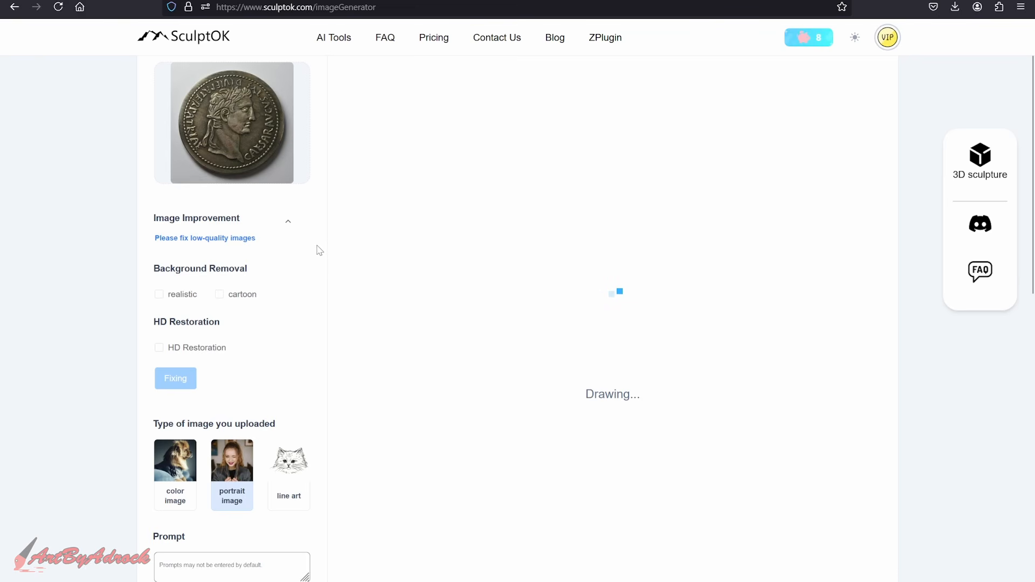
pyautogui.scroll(1, 320, 251)
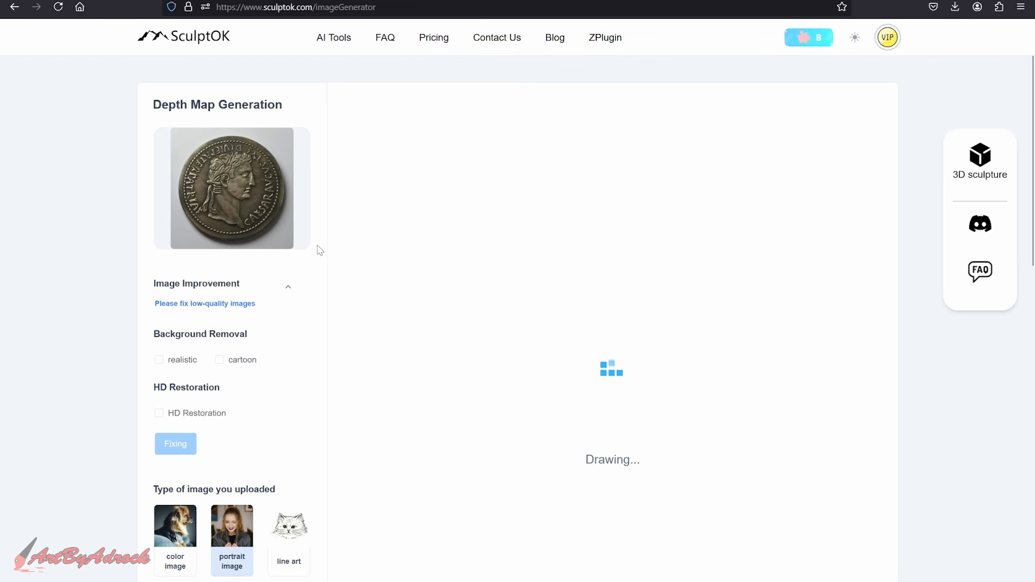
pyautogui.scroll(-1, 320, 250)
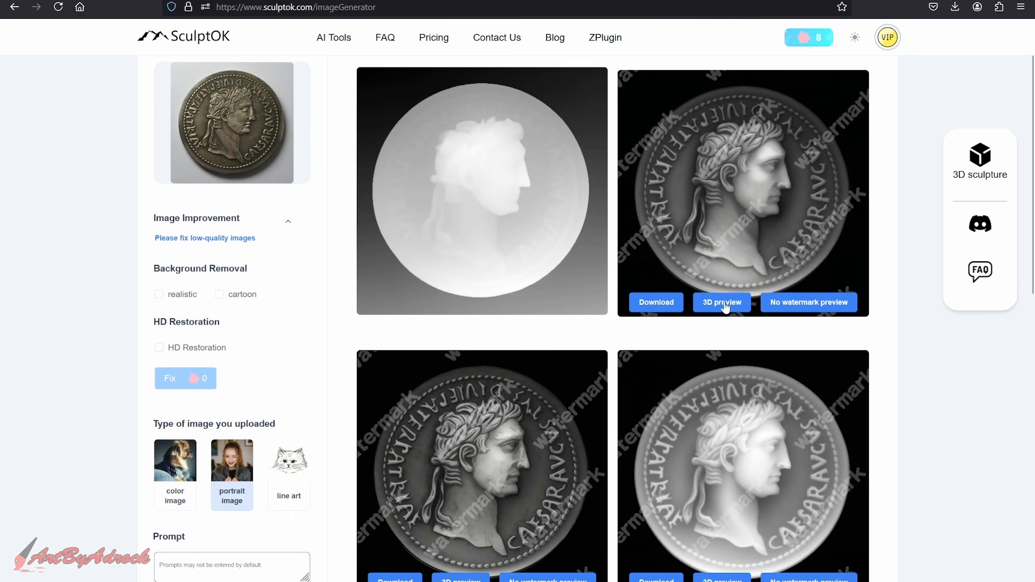
# View the coin's second depth map in 3D preview and return to the generated maps
pyautogui.click(723, 303)
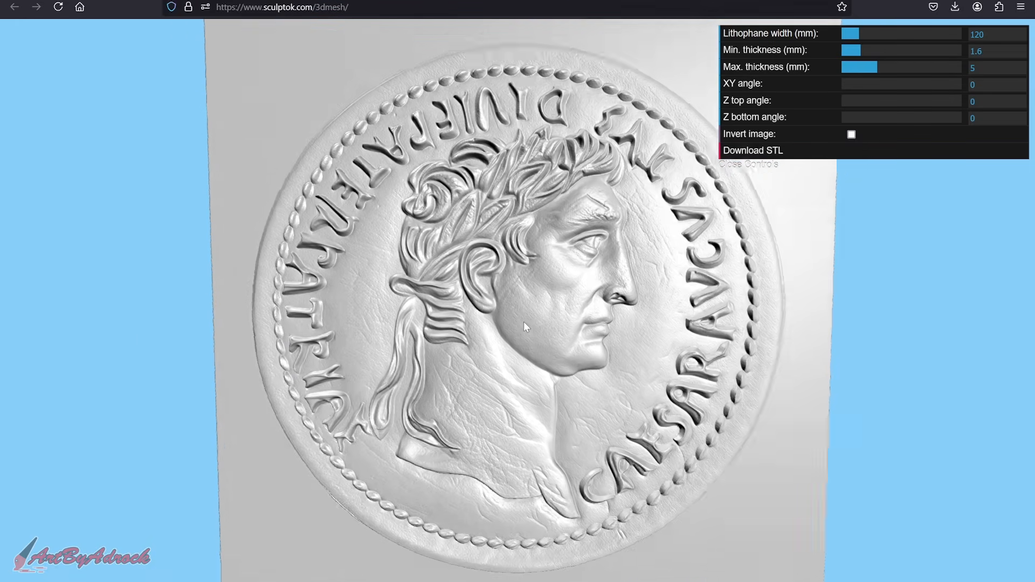
pyautogui.hotkey('ctrl', 'w')
pyautogui.scroll(-1, 581, 371)
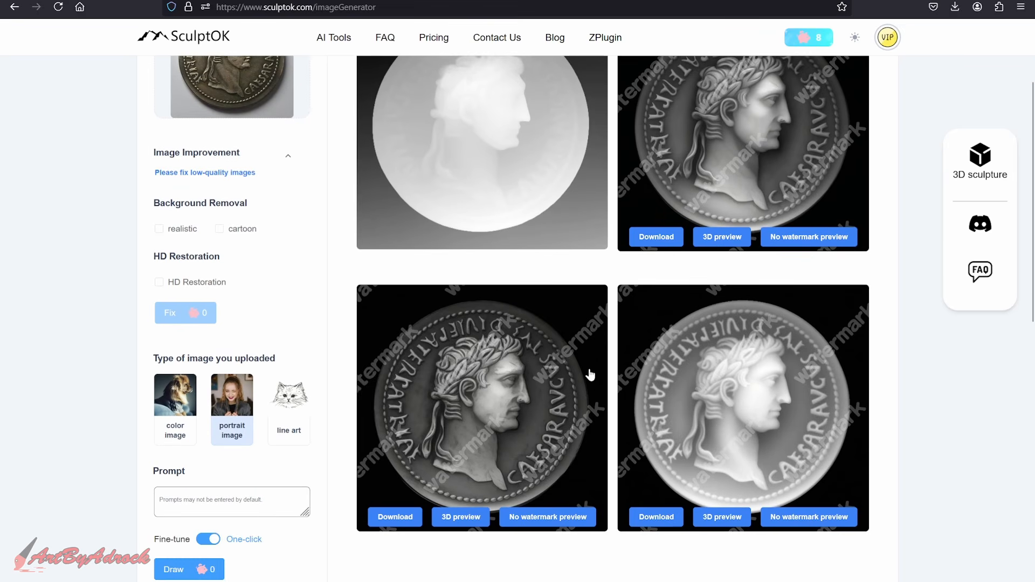
# Open the 3D preview of the coin's brightest depth map, inspect the portrait and lettering relief, and return to the generated maps
pyautogui.click(722, 518)
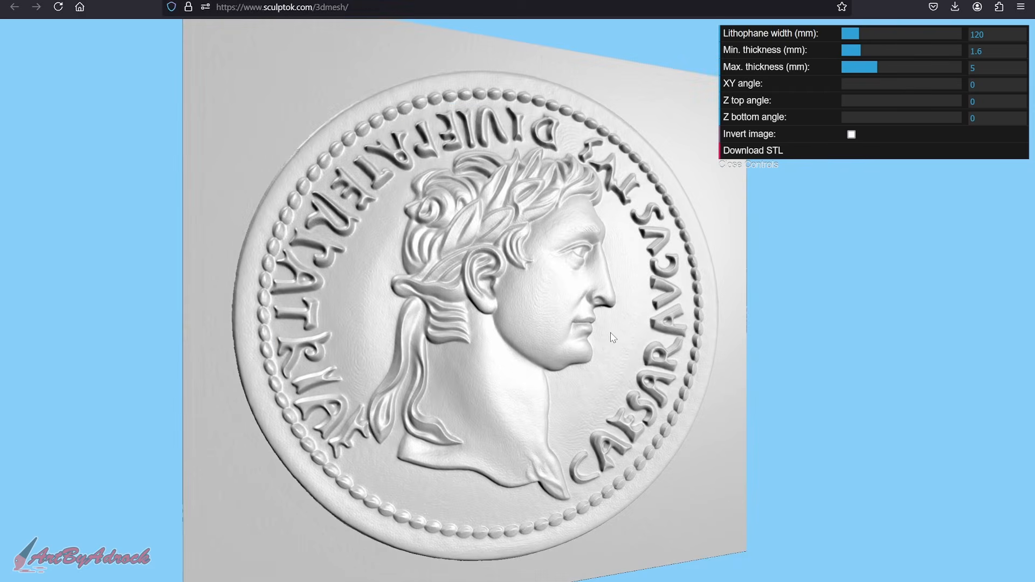
pyautogui.moveTo(612, 337); pyautogui.dragTo(582, 312)
pyautogui.scroll(2, 578, 299)
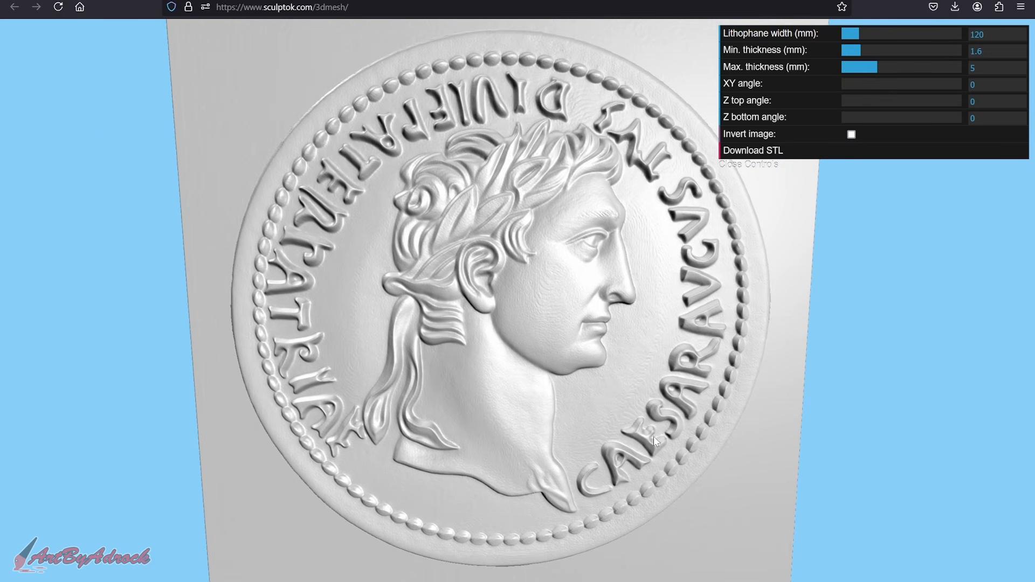
pyautogui.moveTo(691, 272); pyautogui.dragTo(583, 254)
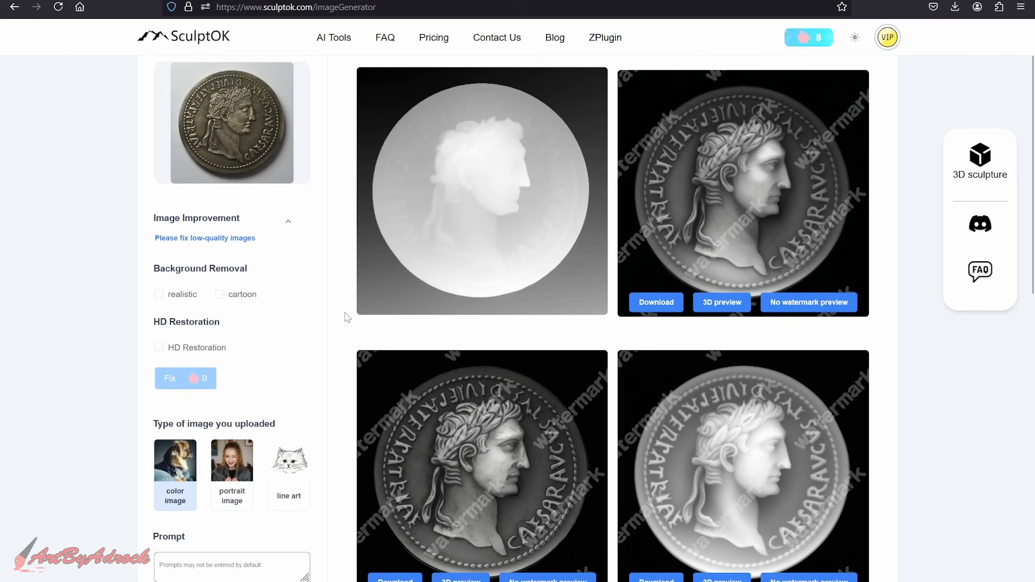
pyautogui.scroll(-1, 340, 330)
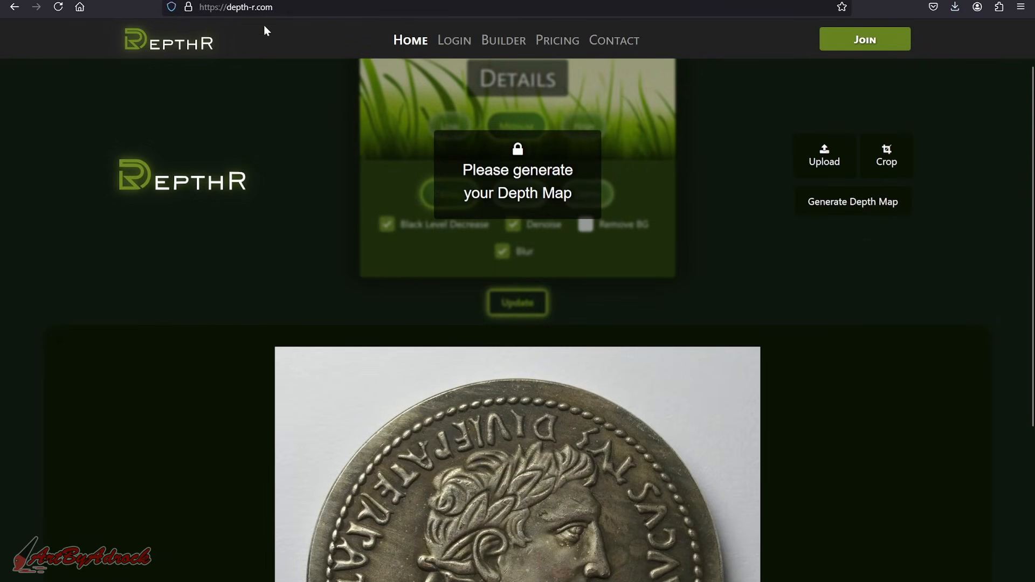
# Switch to the DepthR website and generate a depth map from the uploaded Roman coin image
pyautogui.scroll(-3, 716, 264)
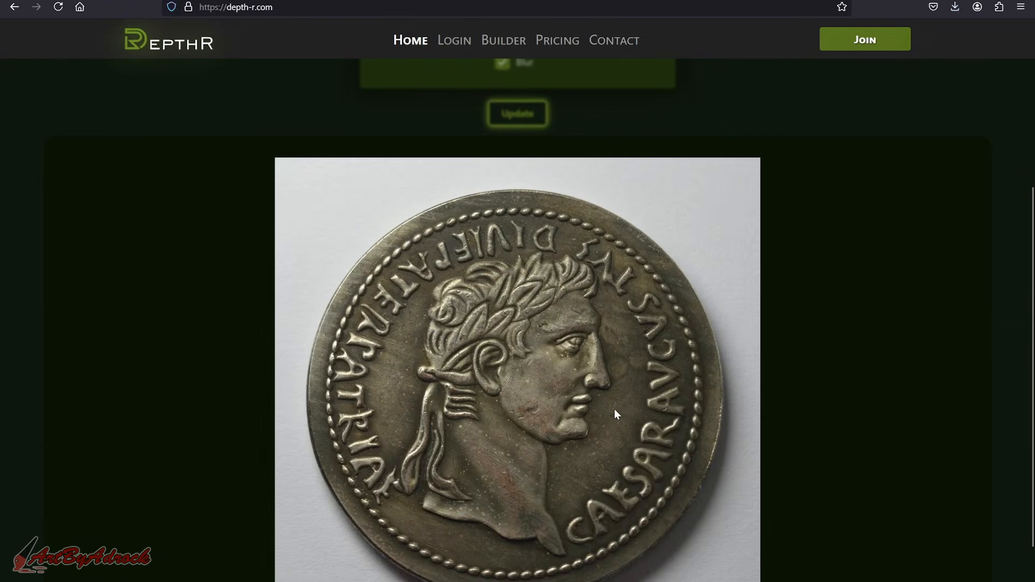
pyautogui.scroll(-2, 703, 434)
pyautogui.scroll(5, 763, 373)
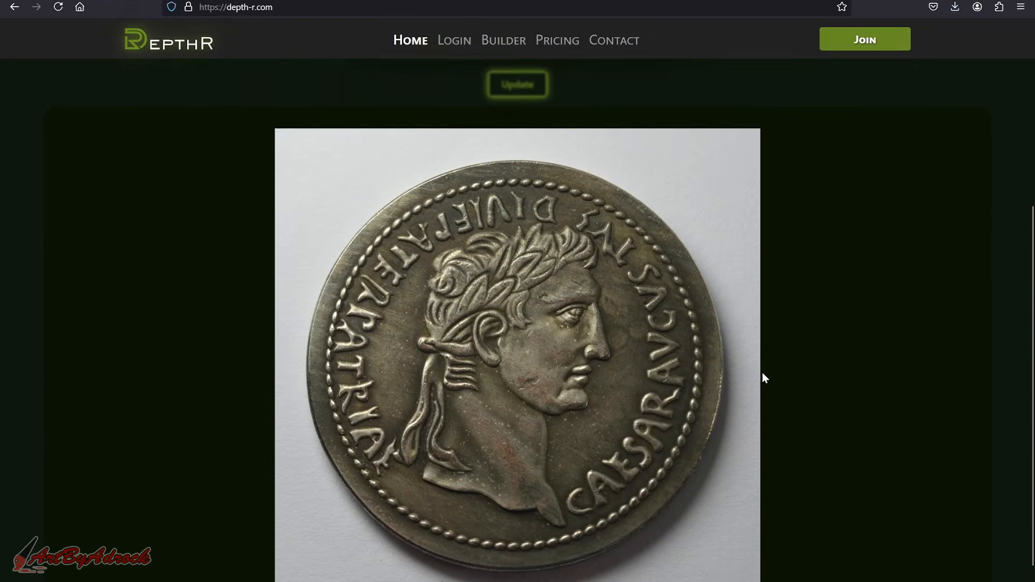
pyautogui.click(843, 240)
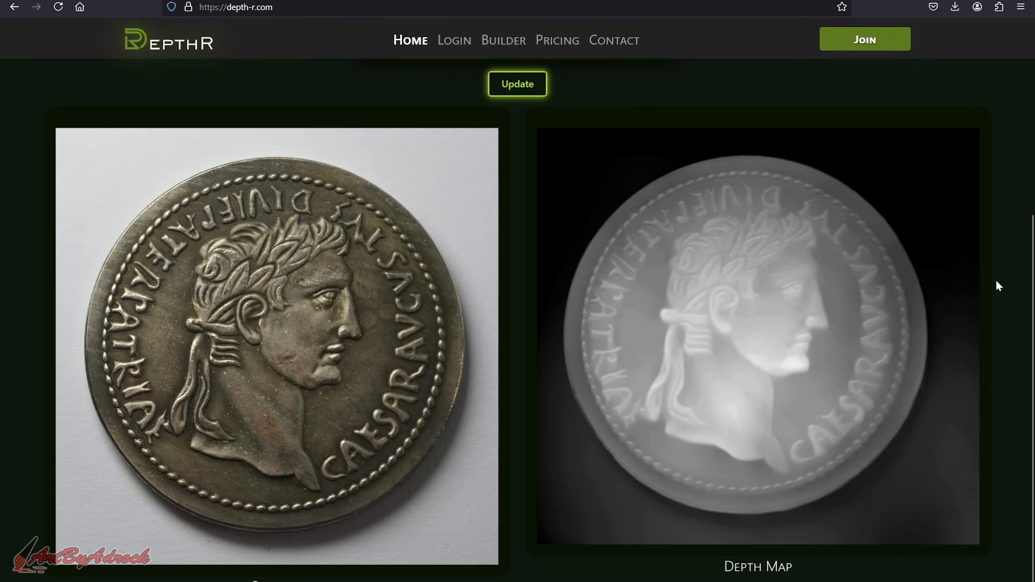
# Compare DepthR's coin depth map with the original image and look over its adjustment options
pyautogui.scroll(-1, 719, 434)
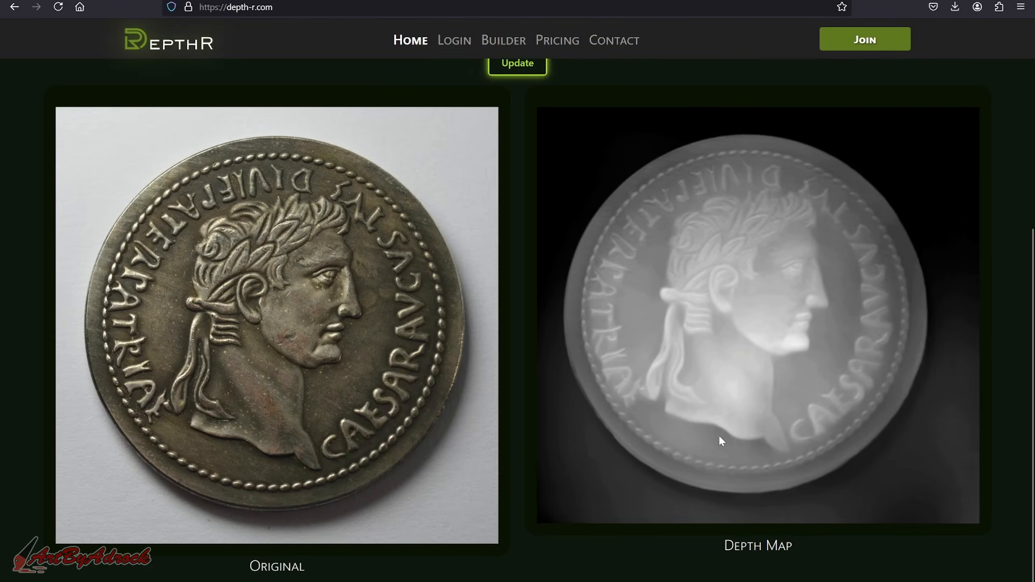
pyautogui.scroll(5, 698, 397)
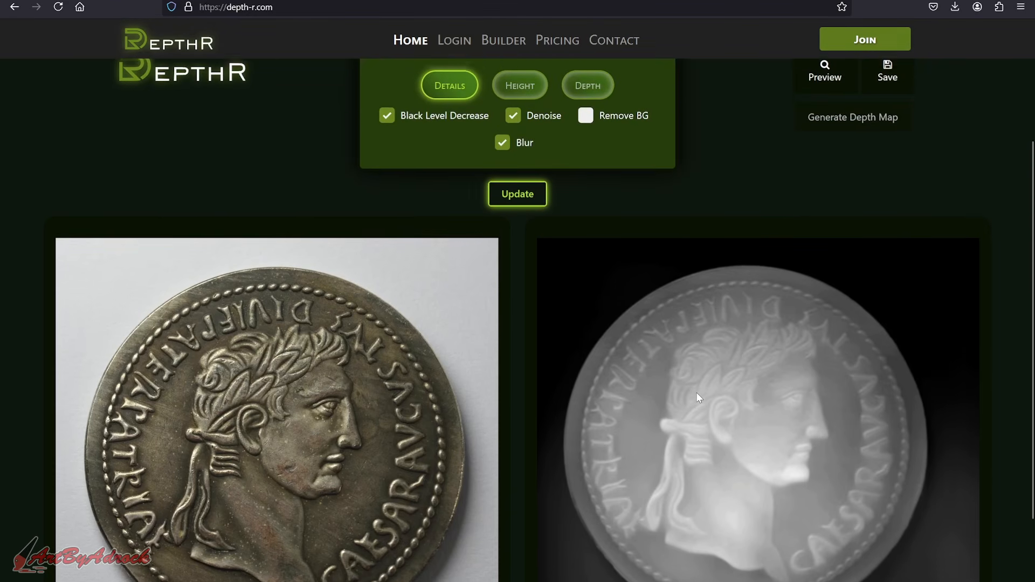
pyautogui.scroll(-4, 719, 399)
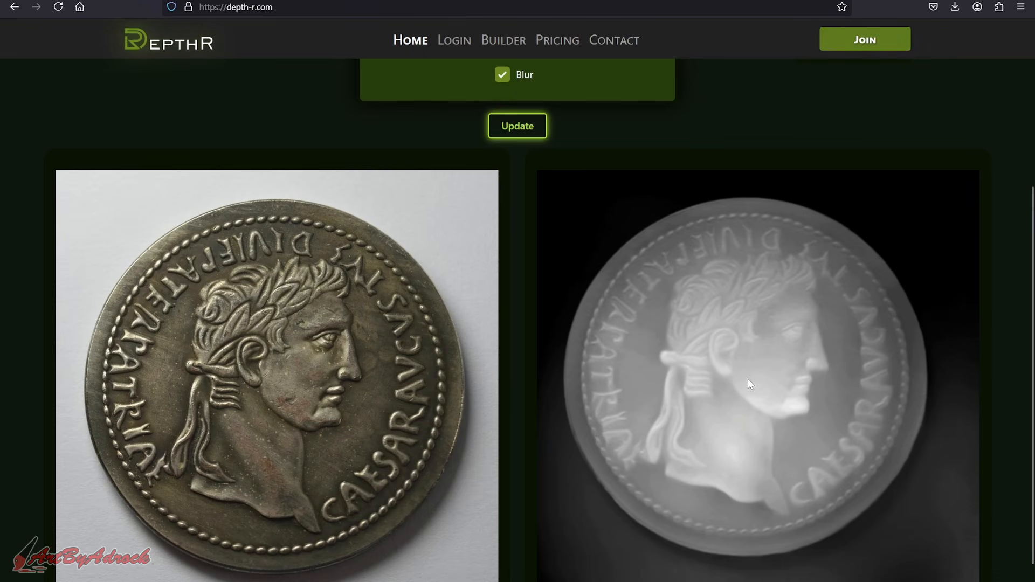
pyautogui.scroll(3, 748, 378)
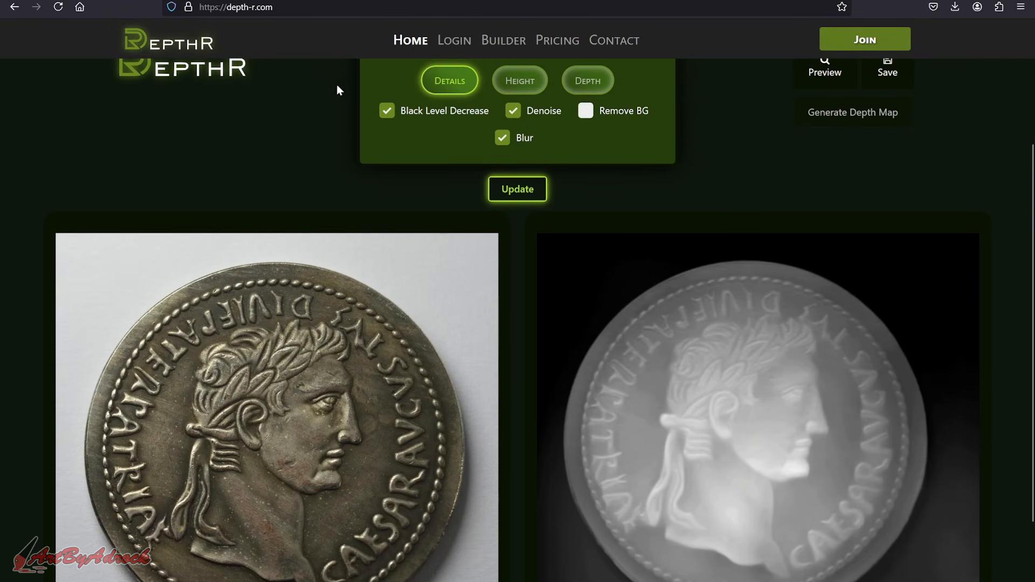
pyautogui.scroll(-3, 905, 240)
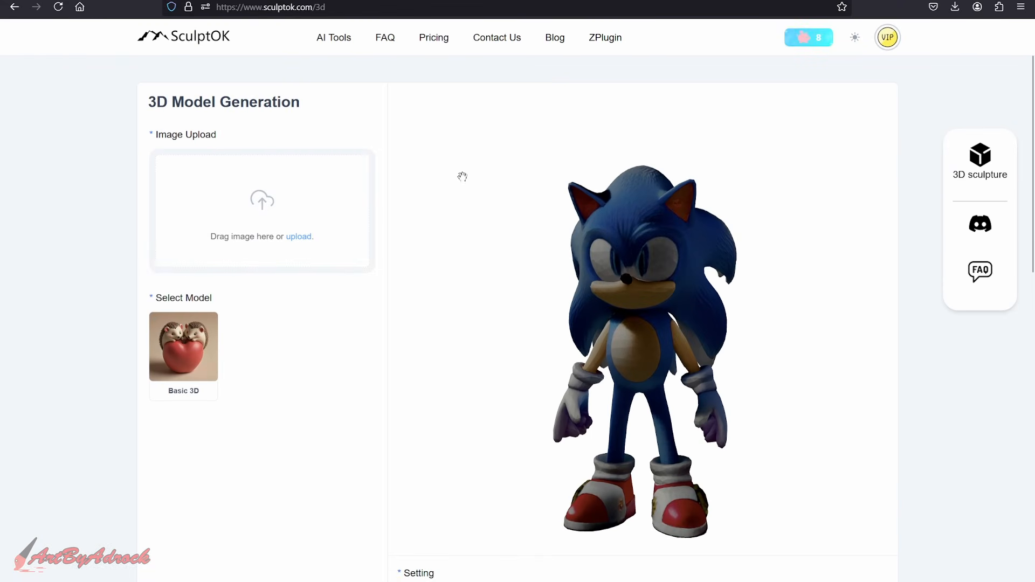
# In SculptOK's 3D Model Generation, view the Sonic model from both sides and look over its material settings and export option
pyautogui.moveTo(580, 254); pyautogui.dragTo(672, 269)
pyautogui.scroll(-1, 908, 270)
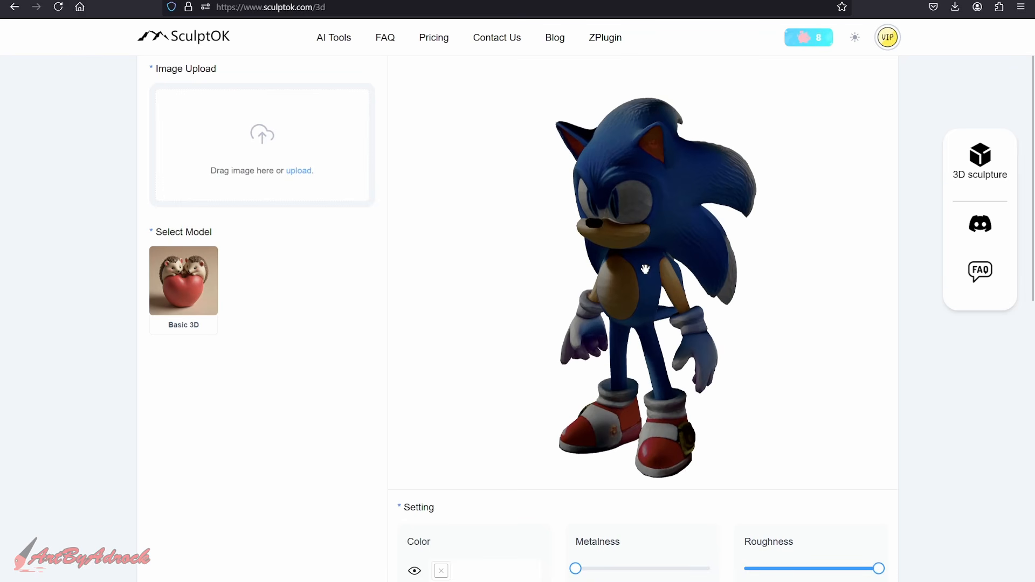
pyautogui.moveTo(610, 263); pyautogui.dragTo(881, 296)
pyautogui.scroll(-1, 884, 301)
pyautogui.scroll(-1, 883, 300)
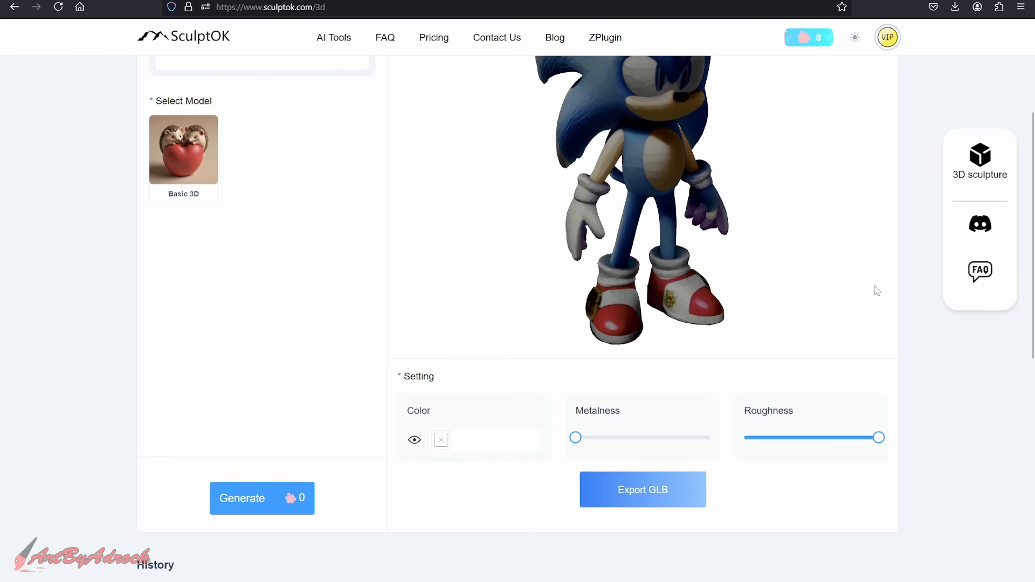
pyautogui.scroll(3, 884, 308)
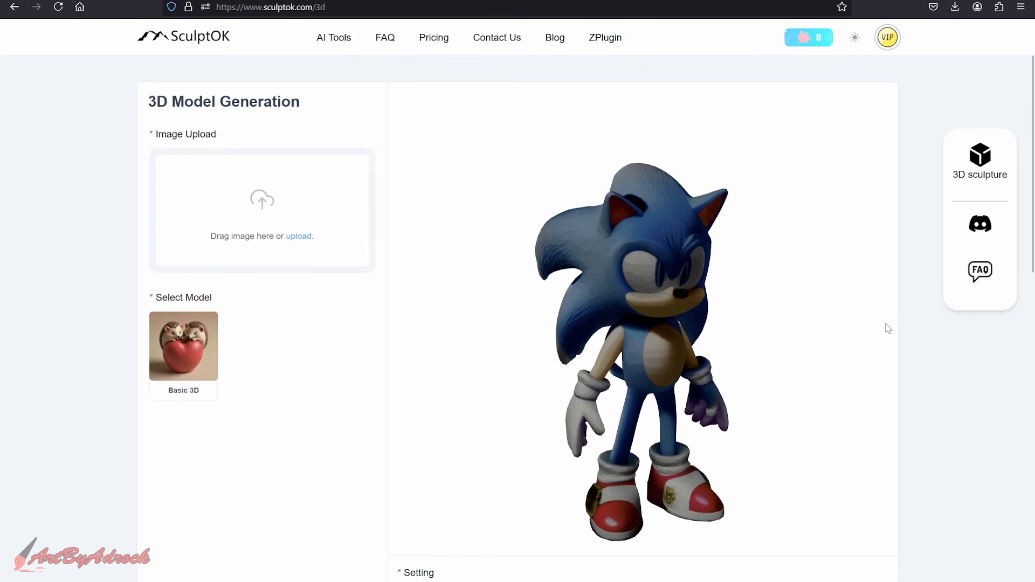
pyautogui.scroll(-1, 897, 331)
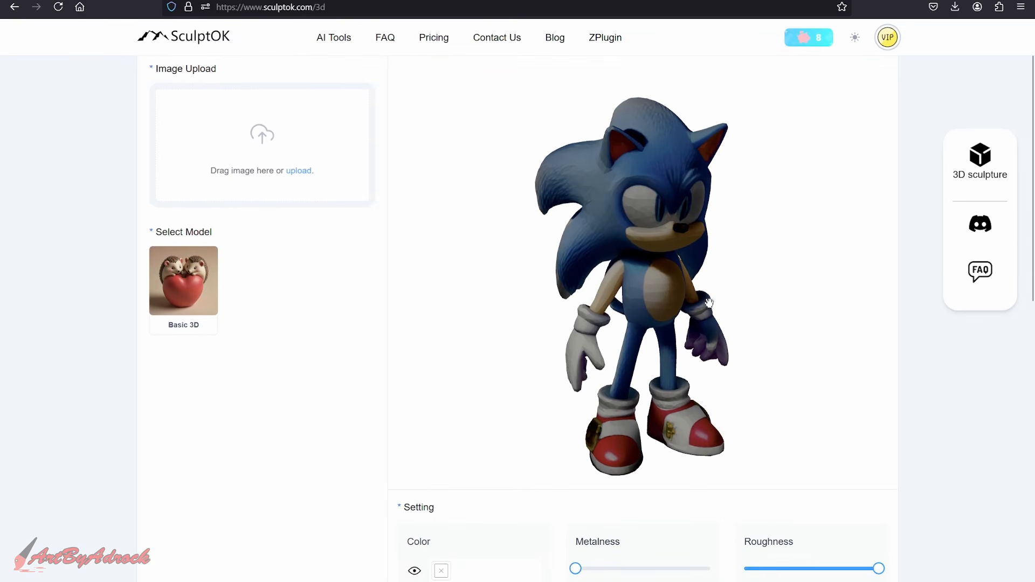
# Turn the Sonic model to face forward and inspect its face and body up close
pyautogui.moveTo(697, 300); pyautogui.dragTo(622, 262)
pyautogui.scroll(3, 631, 291)
pyautogui.scroll(3, 851, 268)
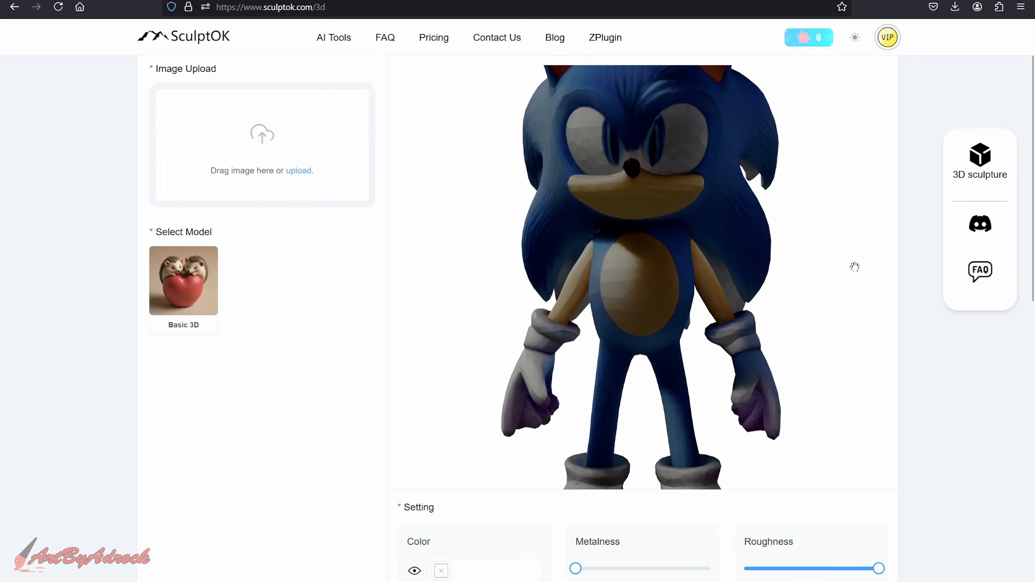
pyautogui.scroll(-3, 855, 268)
pyautogui.scroll(2, 931, 278)
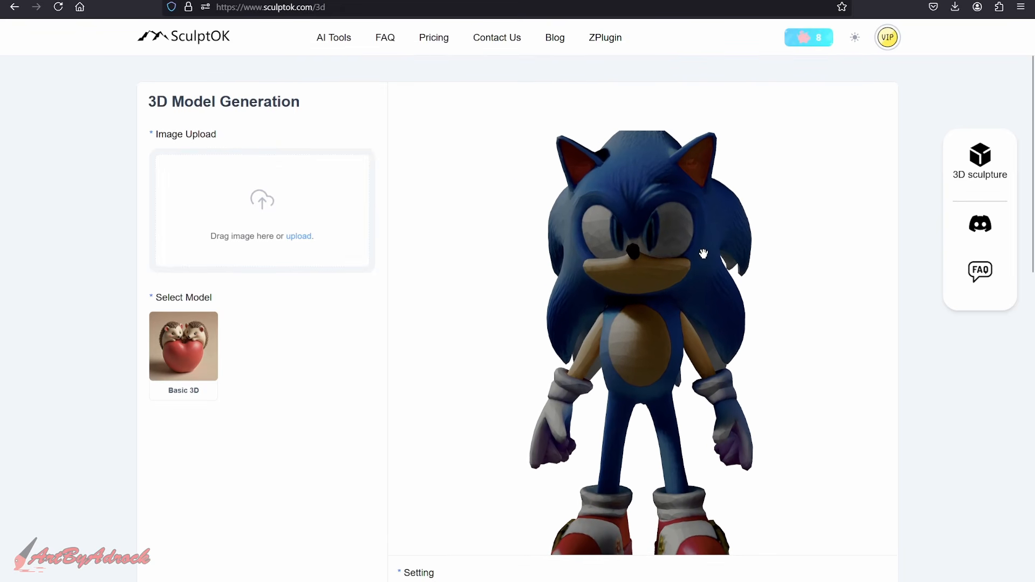
# Reposition and rotate the Sonic model to inspect its head and upper body from a slight angle
pyautogui.moveTo(687, 250); pyautogui.dragTo(683, 308, button='right')
pyautogui.moveTo(690, 241); pyautogui.dragTo(683, 245, button='middle')
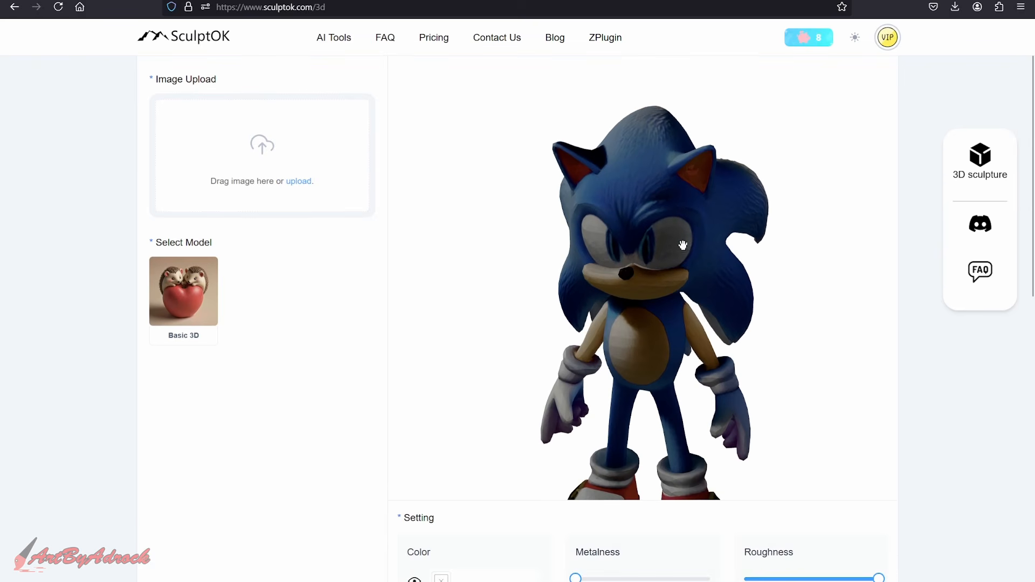
pyautogui.moveTo(669, 276)
pyautogui.mouseDown()
pyautogui.moveTo(654, 294)
pyautogui.moveTo(625, 290)
pyautogui.moveTo(638, 296)
pyautogui.moveTo(631, 307)
pyautogui.moveTo(658, 300)
pyautogui.moveTo(644, 295)
pyautogui.moveTo(650, 283)
pyautogui.moveTo(648, 291)
pyautogui.moveTo(661, 287)
pyautogui.mouseUp()
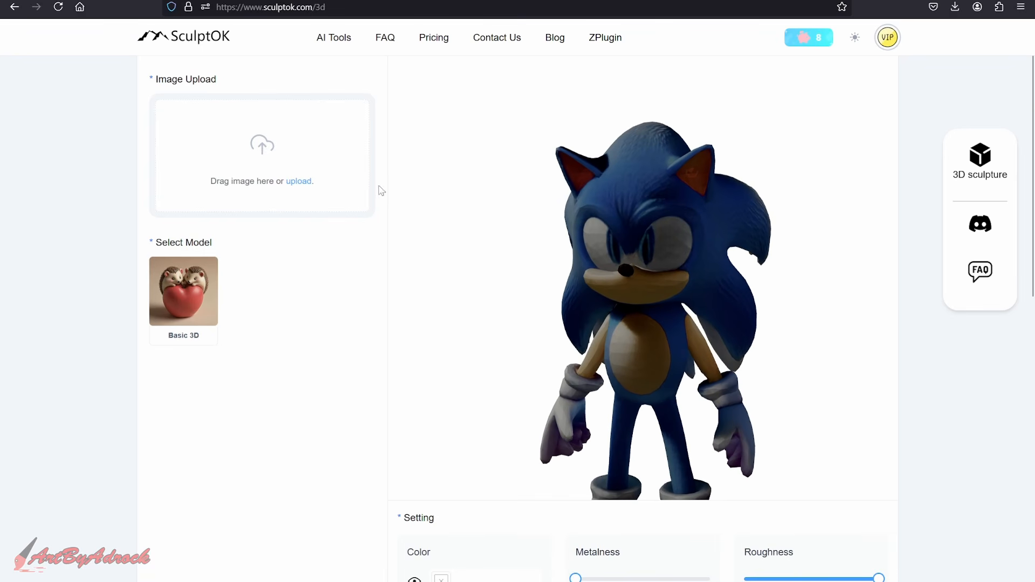
# Go to Depth Map Generation and upload the 300coin.jpg Spartan coin image after checking the original picture
pyautogui.moveTo(334, 37)
pyautogui.click(245, 143)
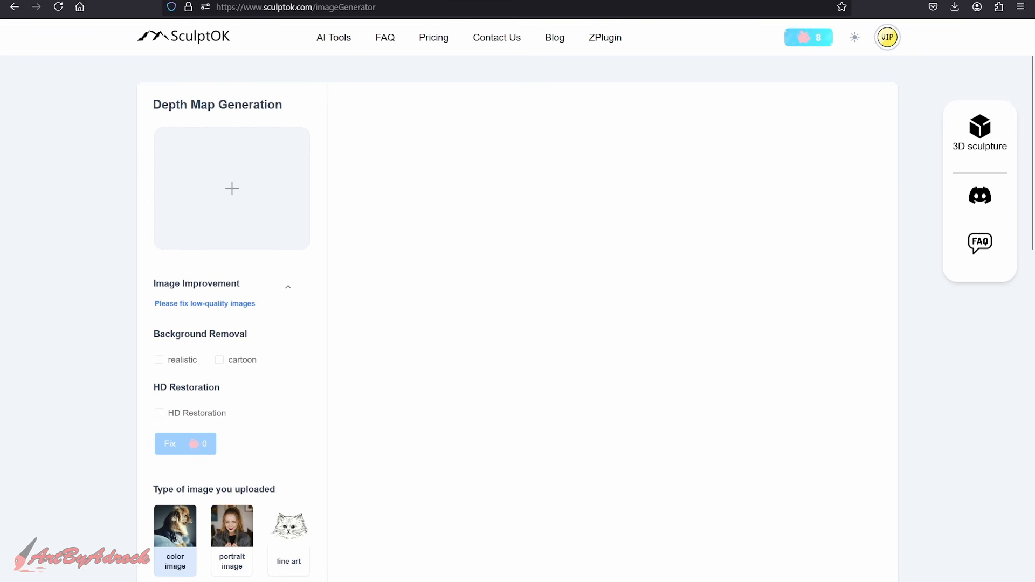
pyautogui.hotkey('alt', 'Tab')
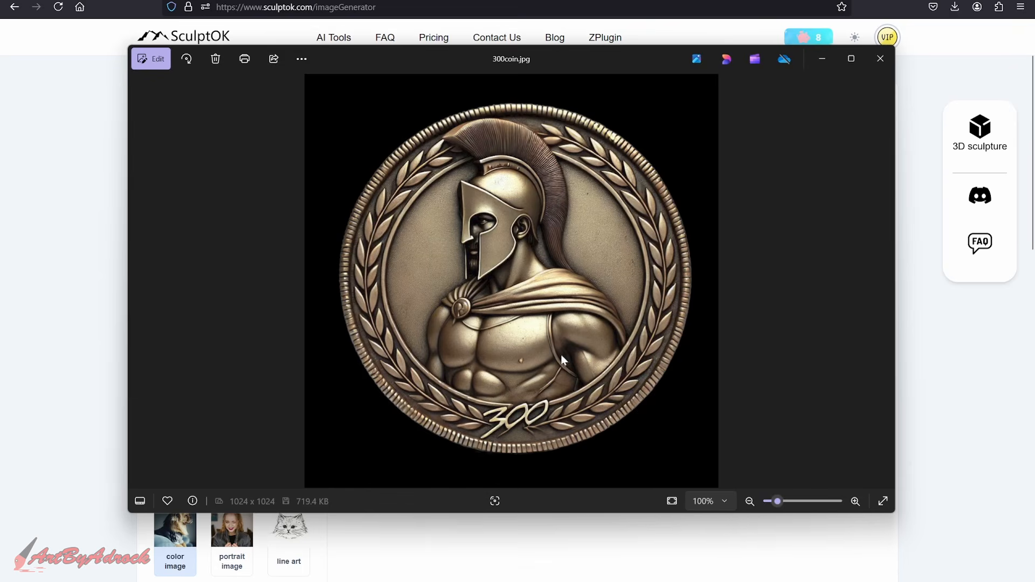
pyautogui.click(66, 187)
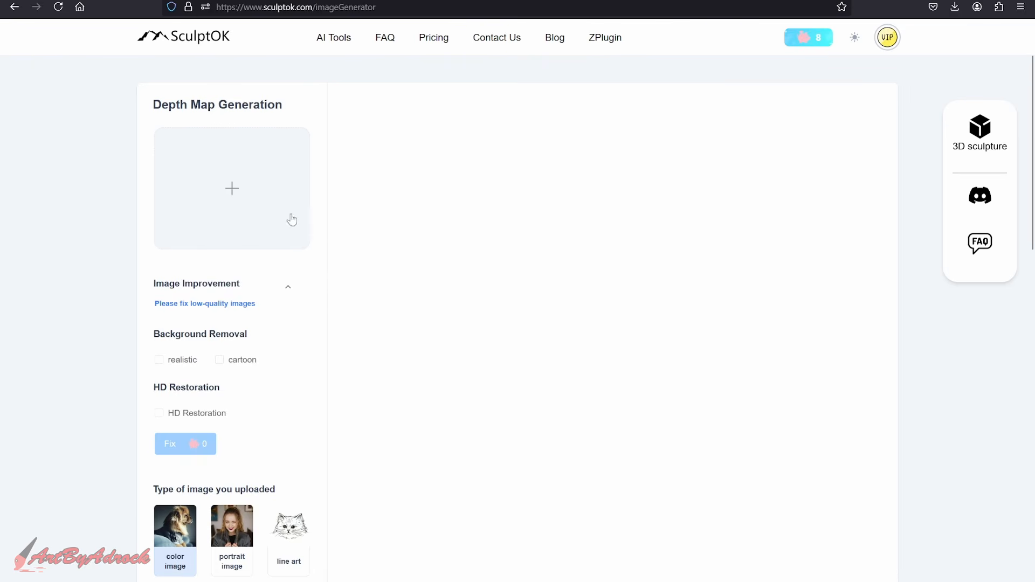
pyautogui.click(228, 195)
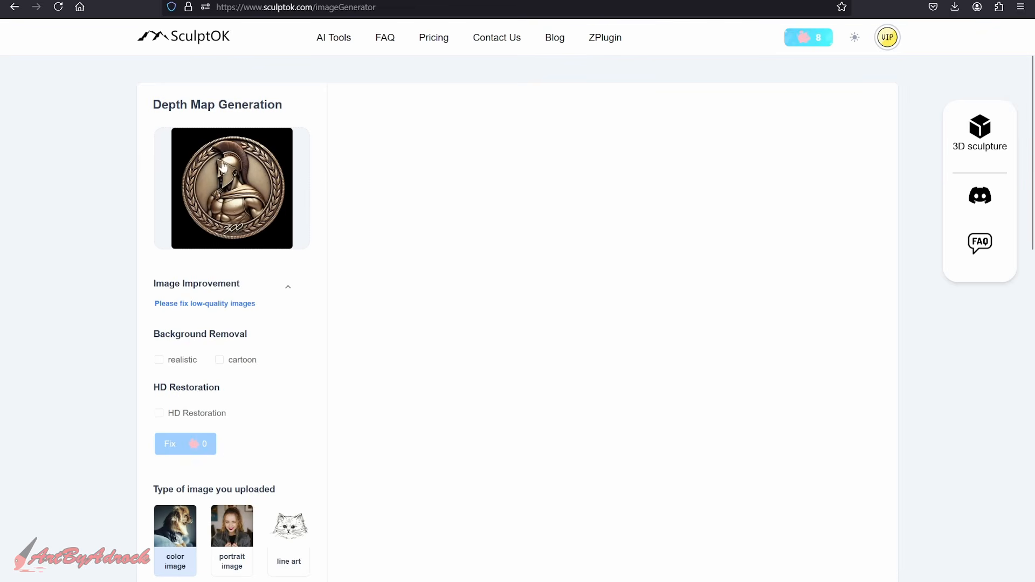
# Generate depth maps from the Spartan coin as a color image in One-click mode, leaving the prompt empty
pyautogui.scroll(-3, 324, 301)
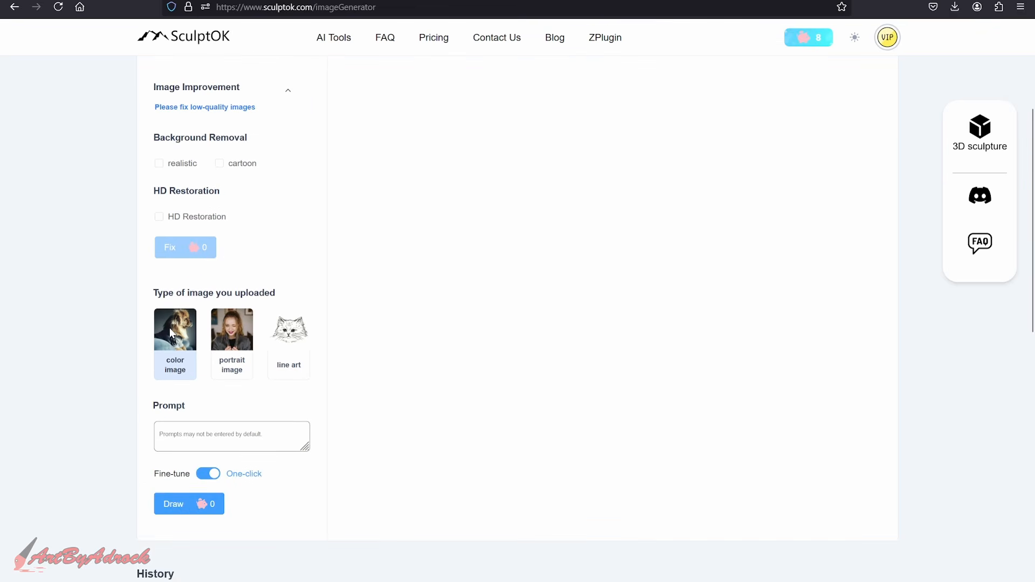
pyautogui.click(178, 507)
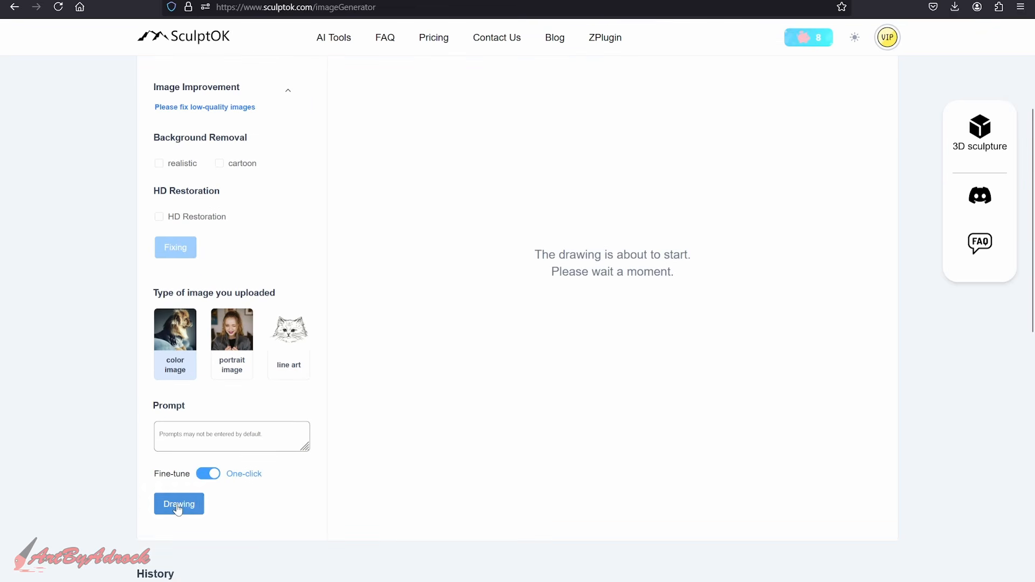
# Look over the generated coin depth maps and examine the first watermarked one as a 3D relief preview
pyautogui.scroll(3, 358, 231)
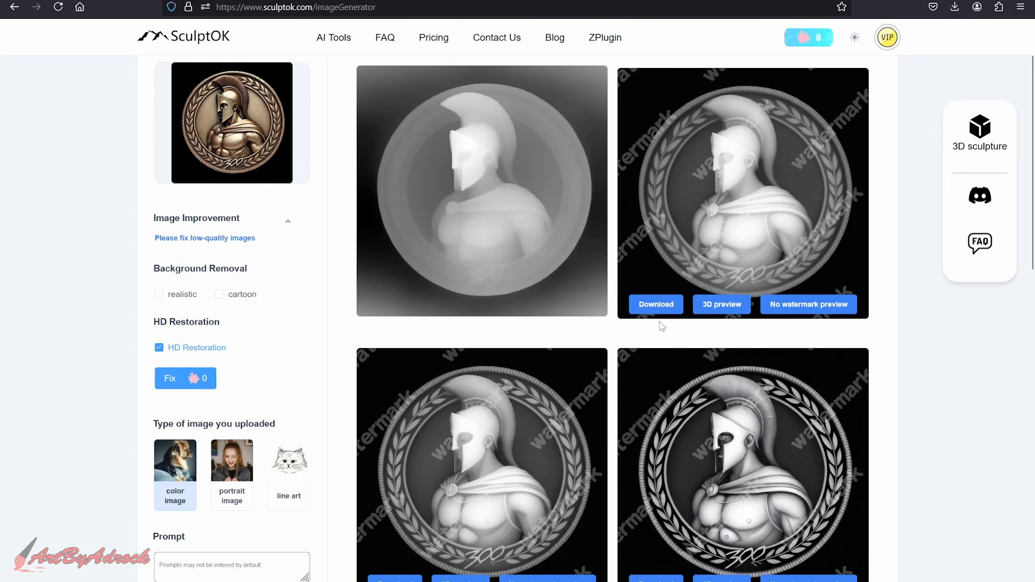
pyautogui.click(721, 305)
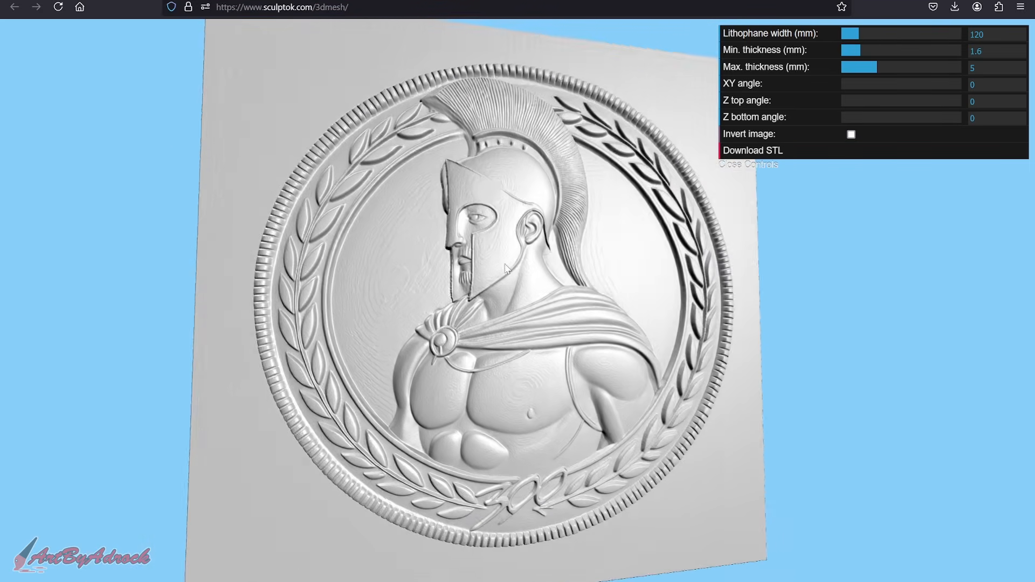
pyautogui.moveTo(505, 264)
pyautogui.mouseDown()
pyautogui.moveTo(481, 284)
pyautogui.moveTo(504, 268)
pyautogui.mouseUp()
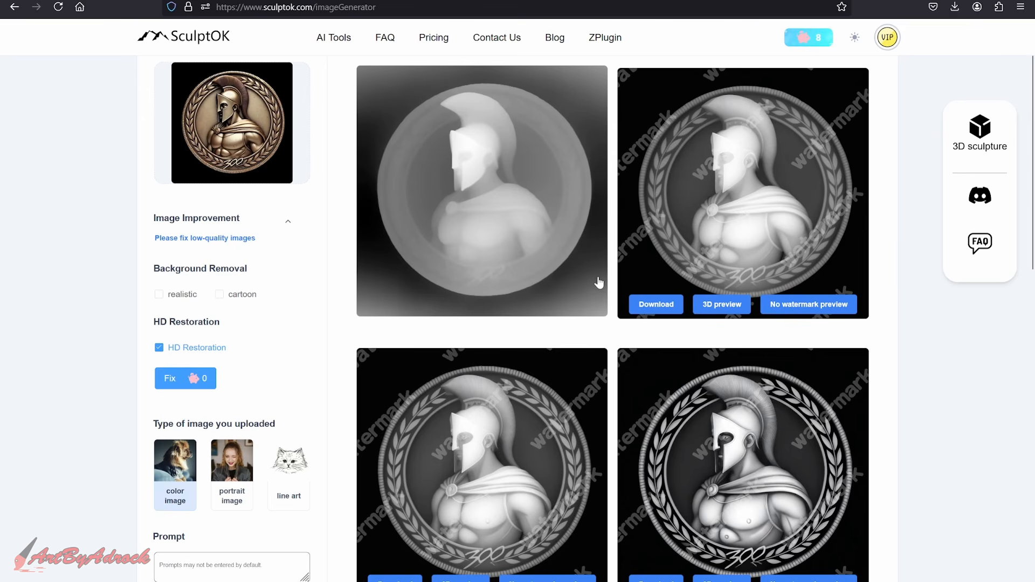